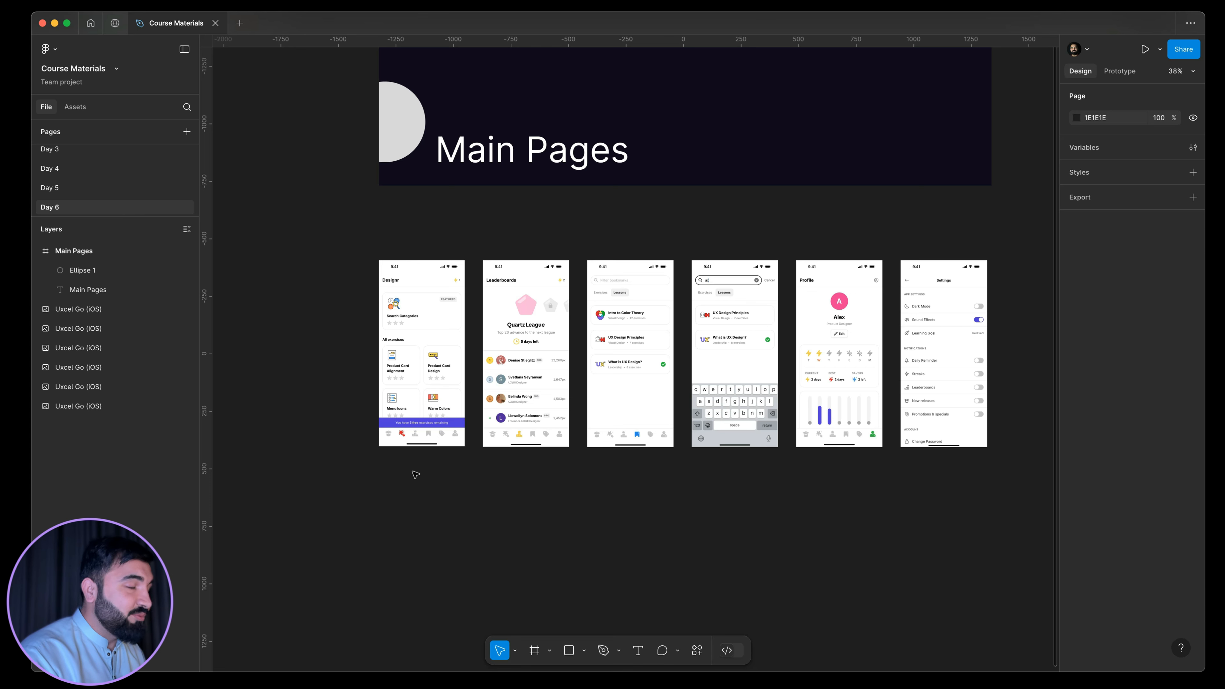
- Examine the six reference app screens on the Day 6 page, from Designr through Settings, focusing on their bottom navigation bars
{"action": "scroll", "coordinate": [415, 475], "scroll_direction": "down", "scroll_amount": 2}
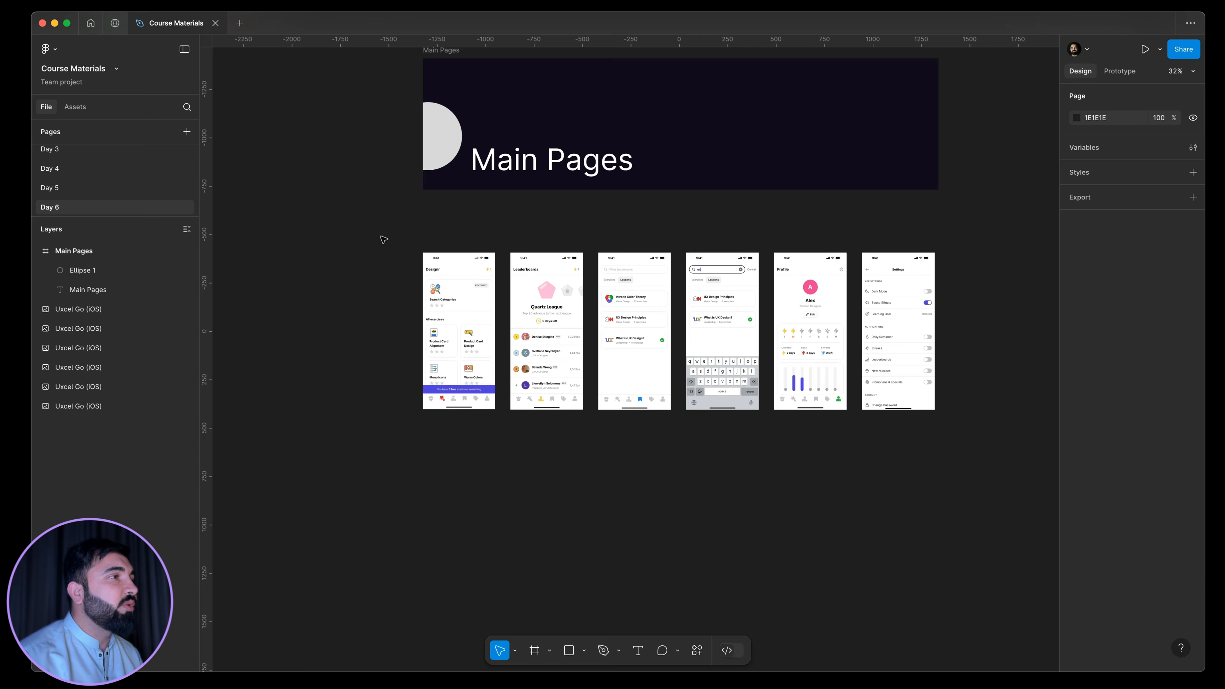
{"action": "left_click_drag", "start_coordinate": [383, 240], "coordinate": [992, 432]}
{"action": "scroll", "coordinate": [487, 460], "scroll_direction": "up", "scroll_amount": 5}
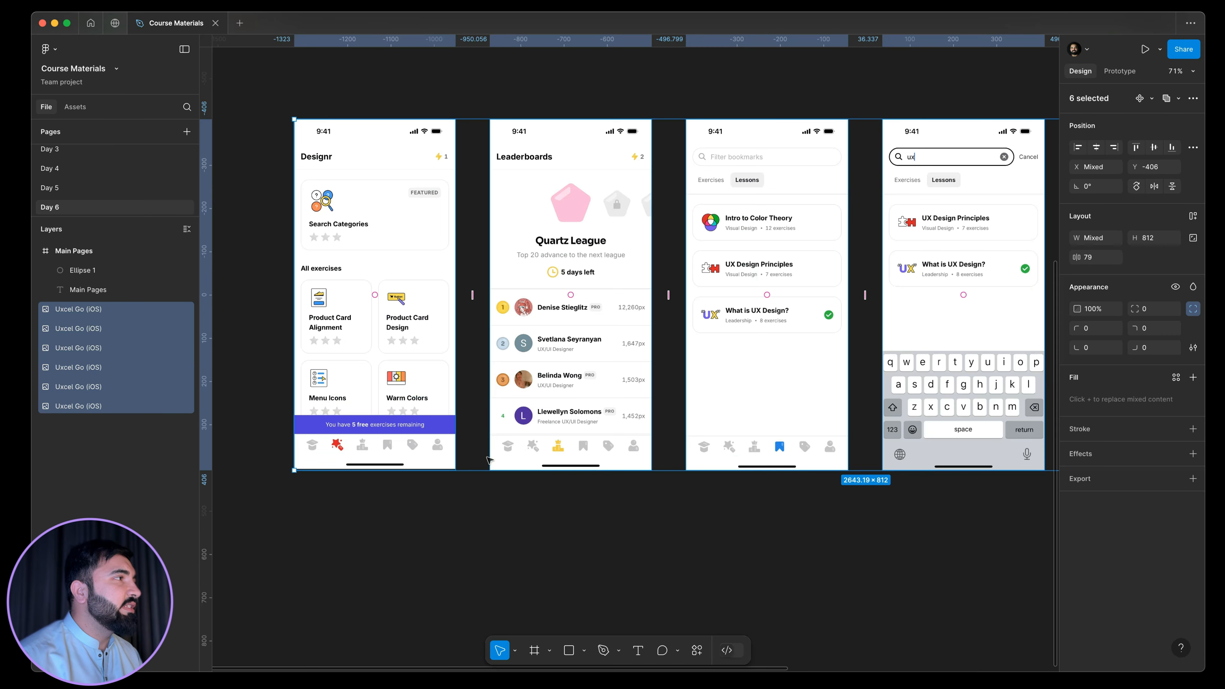
{"action": "scroll", "coordinate": [487, 460], "scroll_direction": "left", "scroll_amount": 4}
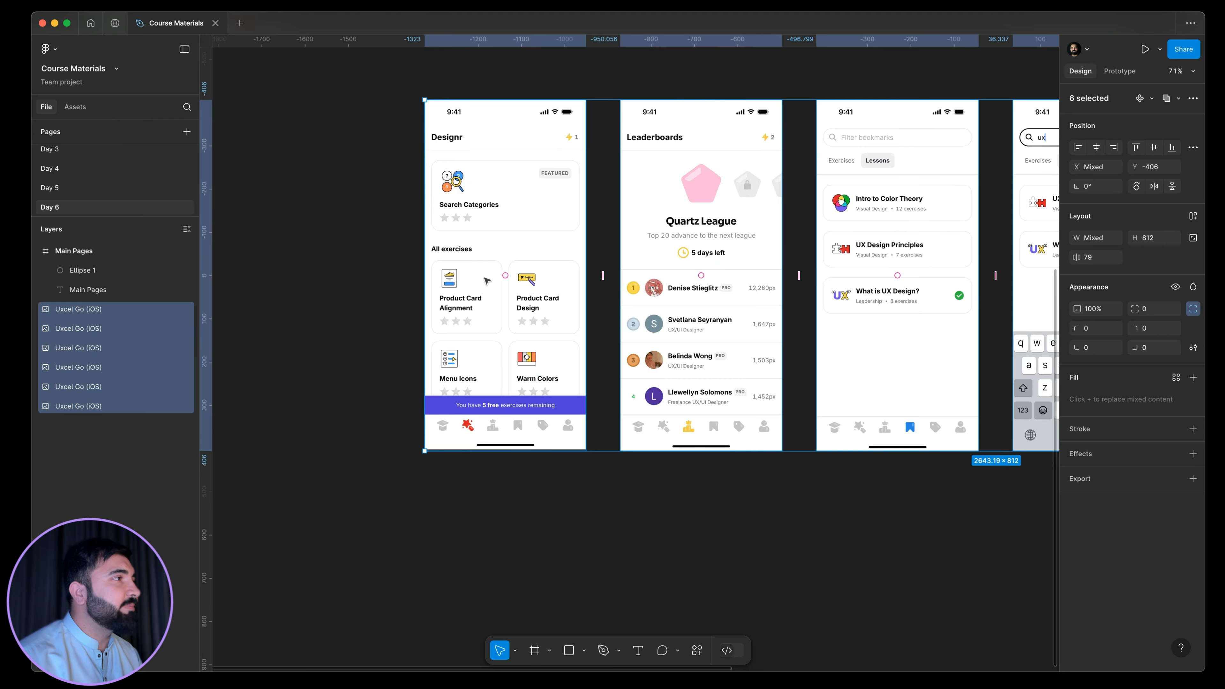
{"action": "scroll", "coordinate": [529, 325], "scroll_direction": "right", "scroll_amount": 3}
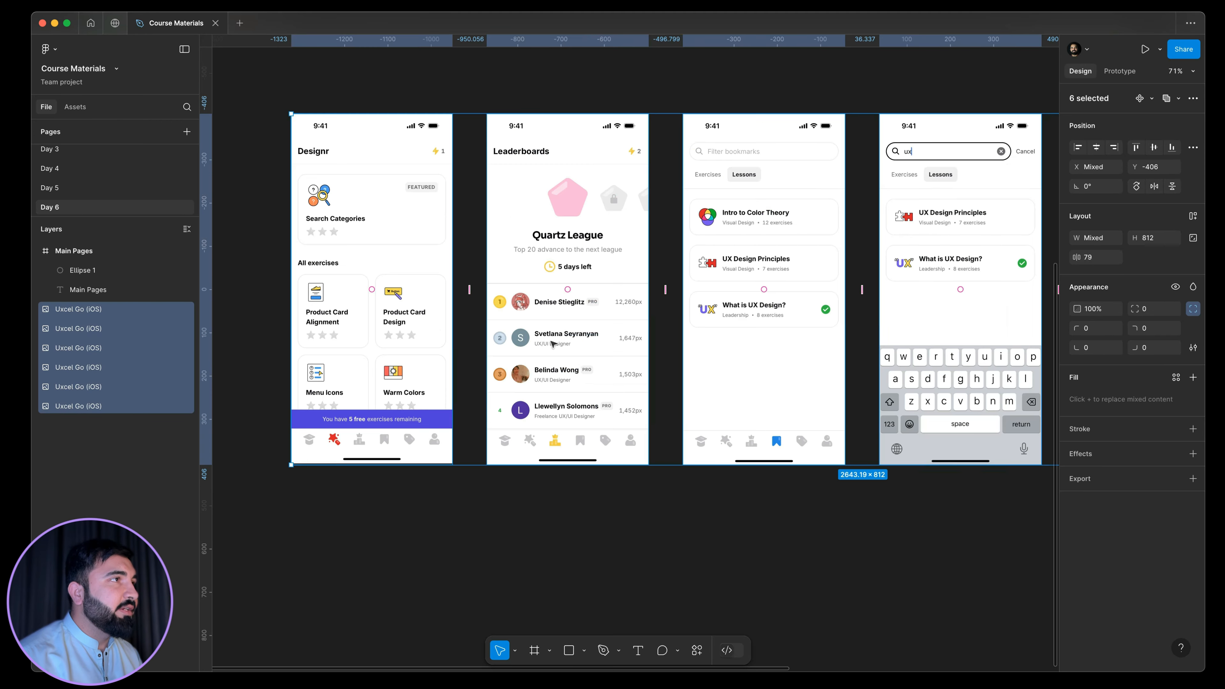
{"action": "scroll", "coordinate": [536, 389], "scroll_direction": "right", "scroll_amount": 5}
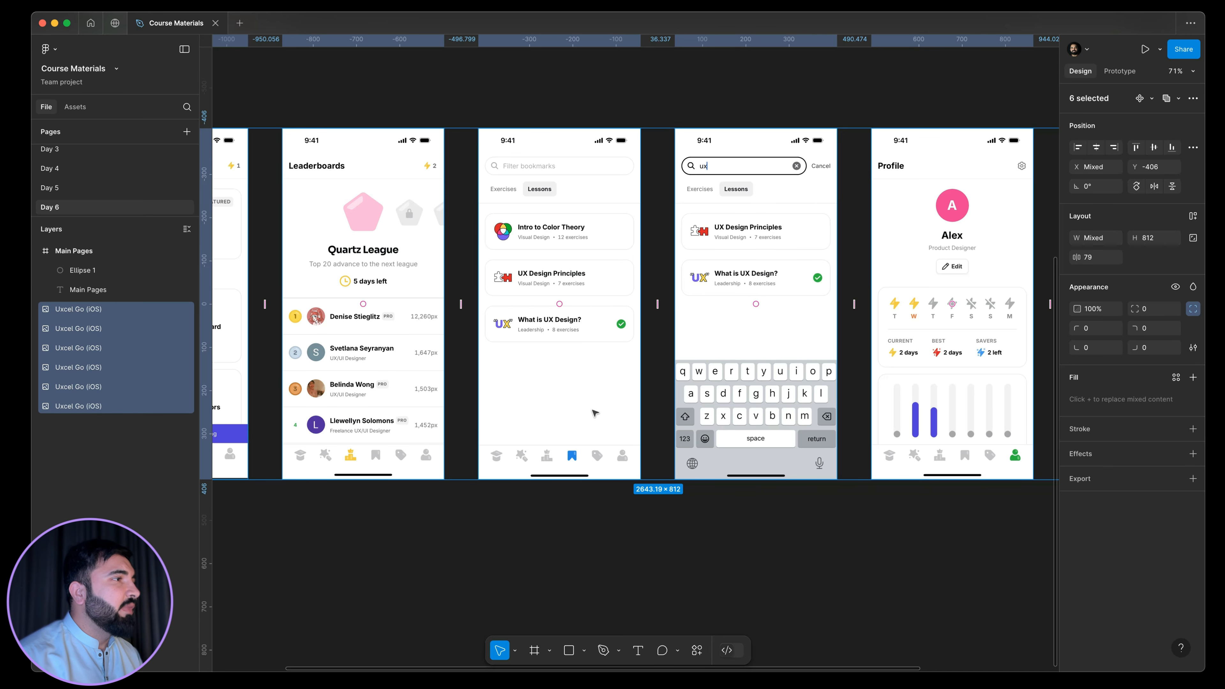
{"action": "scroll", "coordinate": [594, 413], "scroll_direction": "down", "scroll_amount": 2}
{"action": "scroll", "coordinate": [555, 429], "scroll_direction": "right", "scroll_amount": 6}
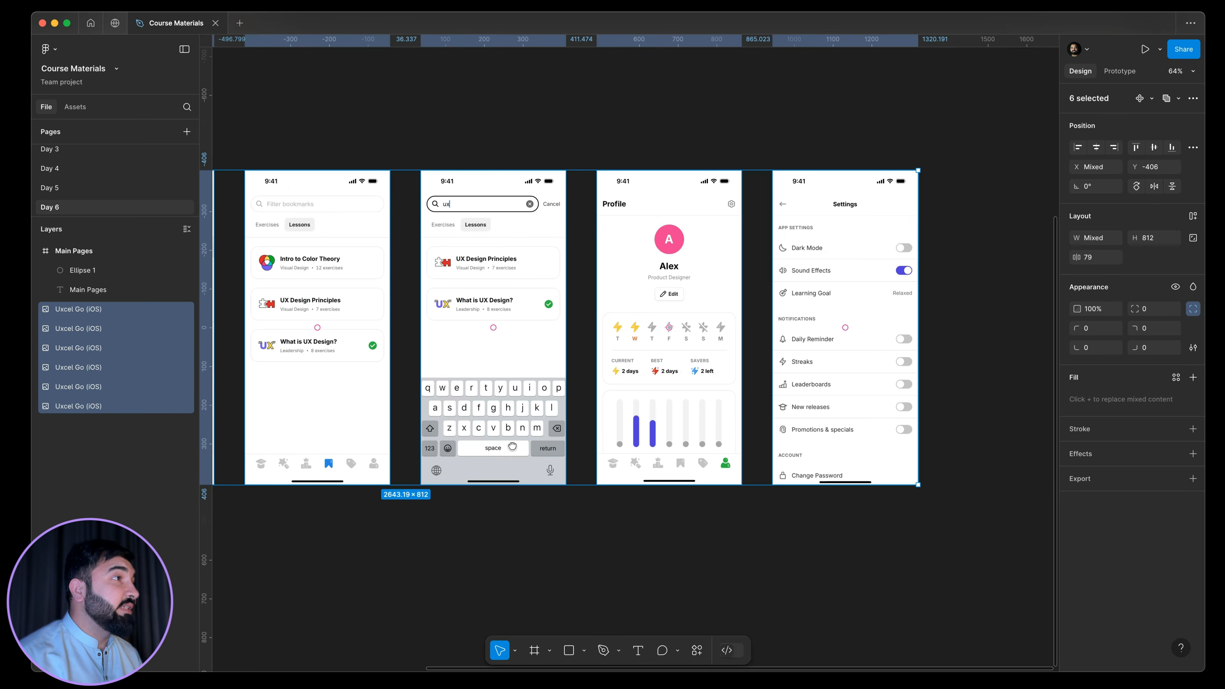
{"action": "left_click_drag", "start_coordinate": [591, 533], "coordinate": [742, 175]}
{"action": "left_click", "coordinate": [843, 292]}
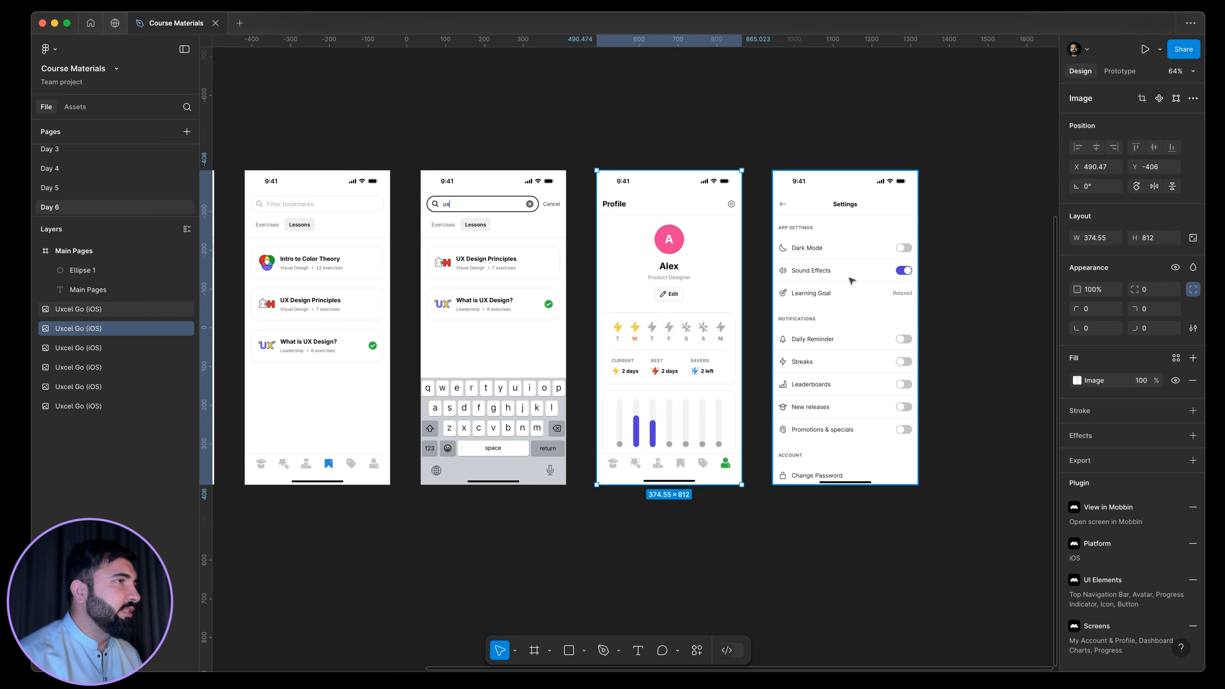
{"action": "scroll", "coordinate": [752, 309], "scroll_direction": "left", "scroll_amount": 10}
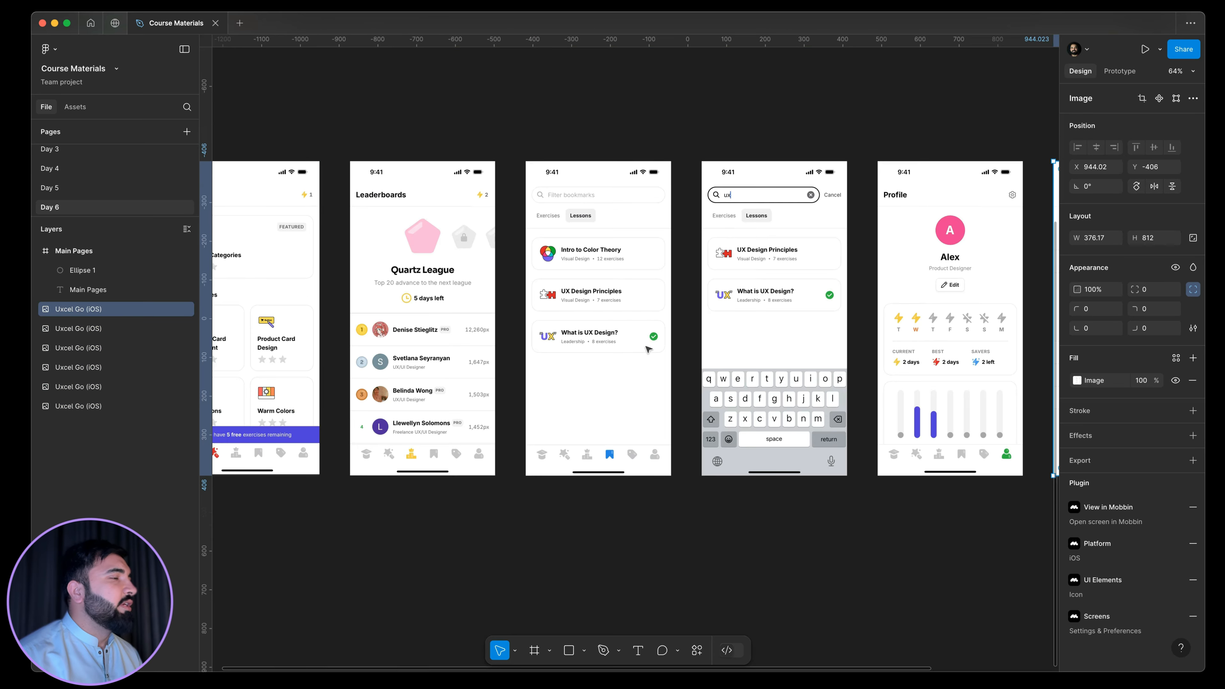
{"action": "scroll", "coordinate": [657, 338], "scroll_direction": "down", "scroll_amount": 10}
{"action": "left_click_drag", "start_coordinate": [582, 429], "coordinate": [663, 455]}
{"action": "scroll", "coordinate": [662, 407], "scroll_direction": "up", "scroll_amount": 5}
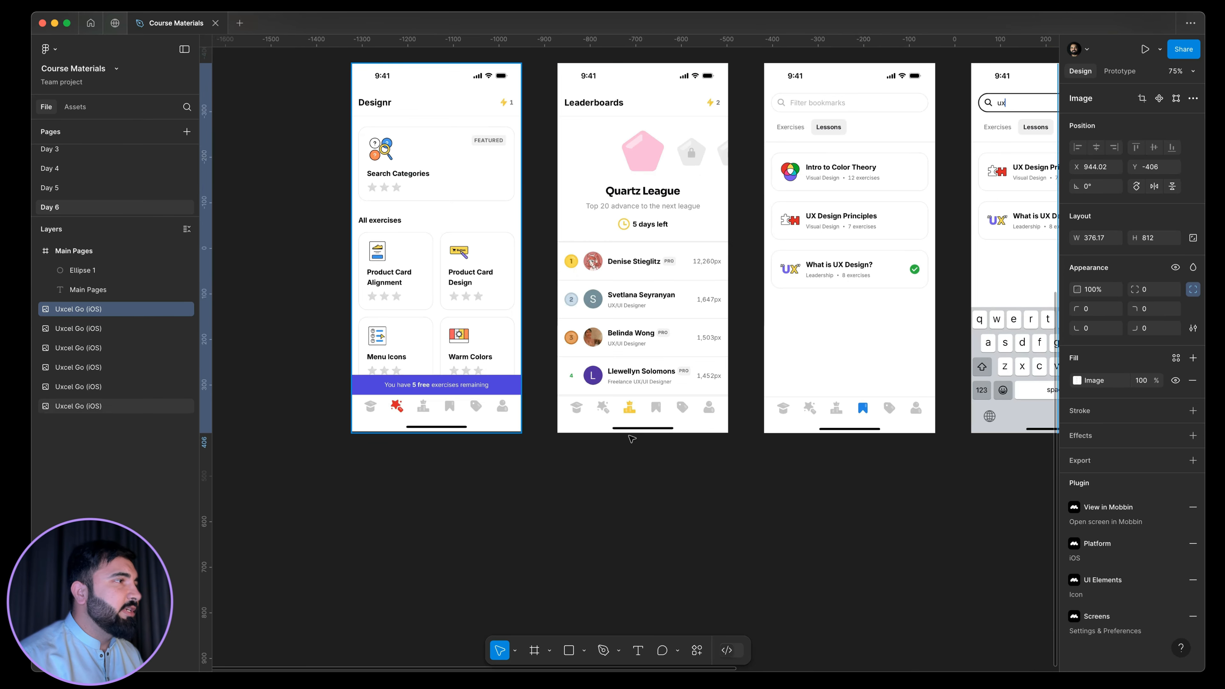
{"action": "scroll", "coordinate": [585, 466], "scroll_direction": "left", "scroll_amount": 3}
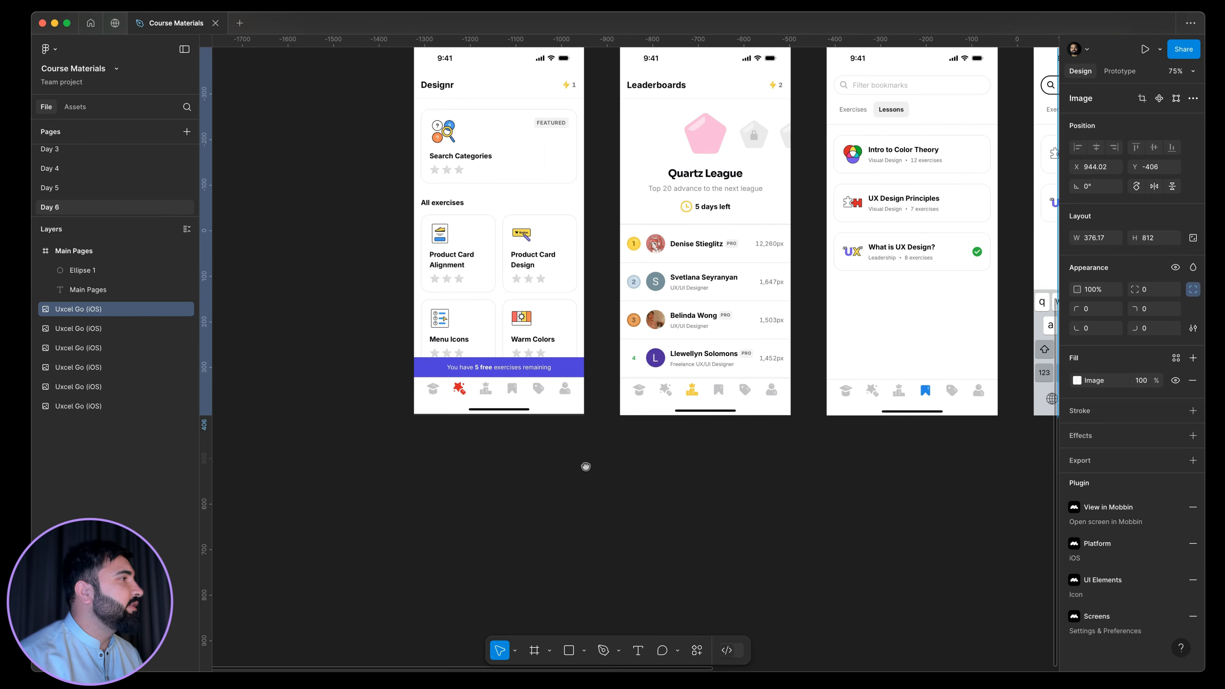
{"action": "left_click_drag", "start_coordinate": [585, 466], "coordinate": [477, 533]}
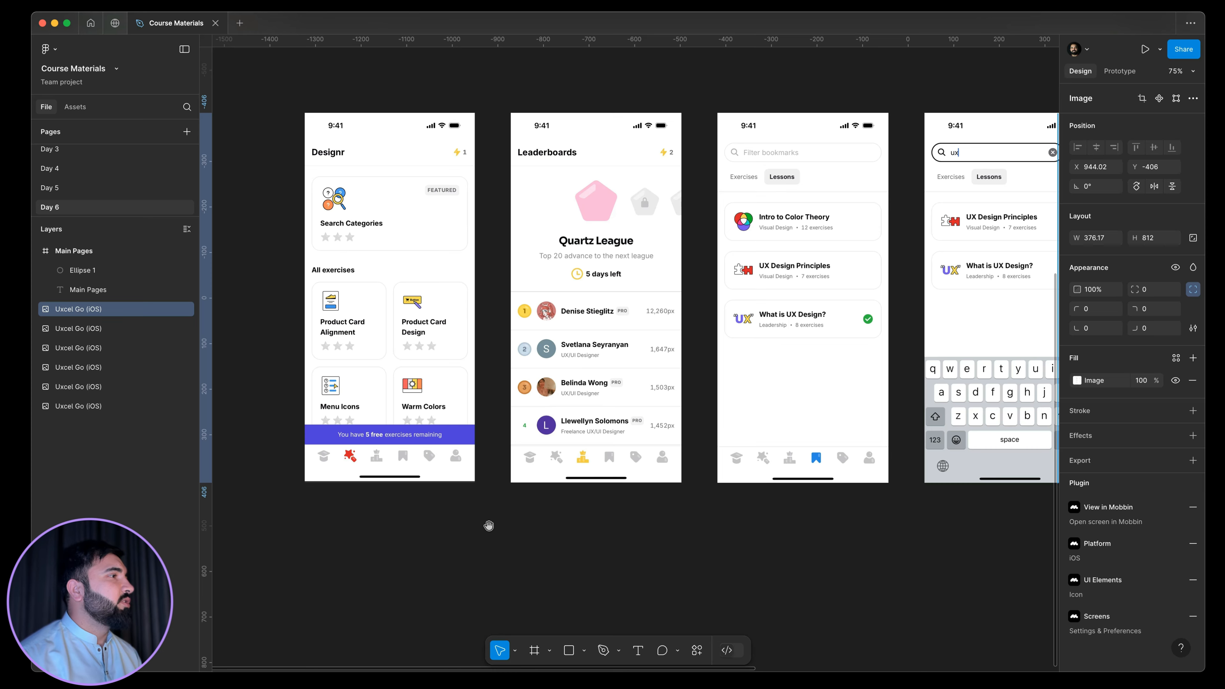
{"action": "scroll", "coordinate": [730, 534], "scroll_direction": "left", "scroll_amount": 5}
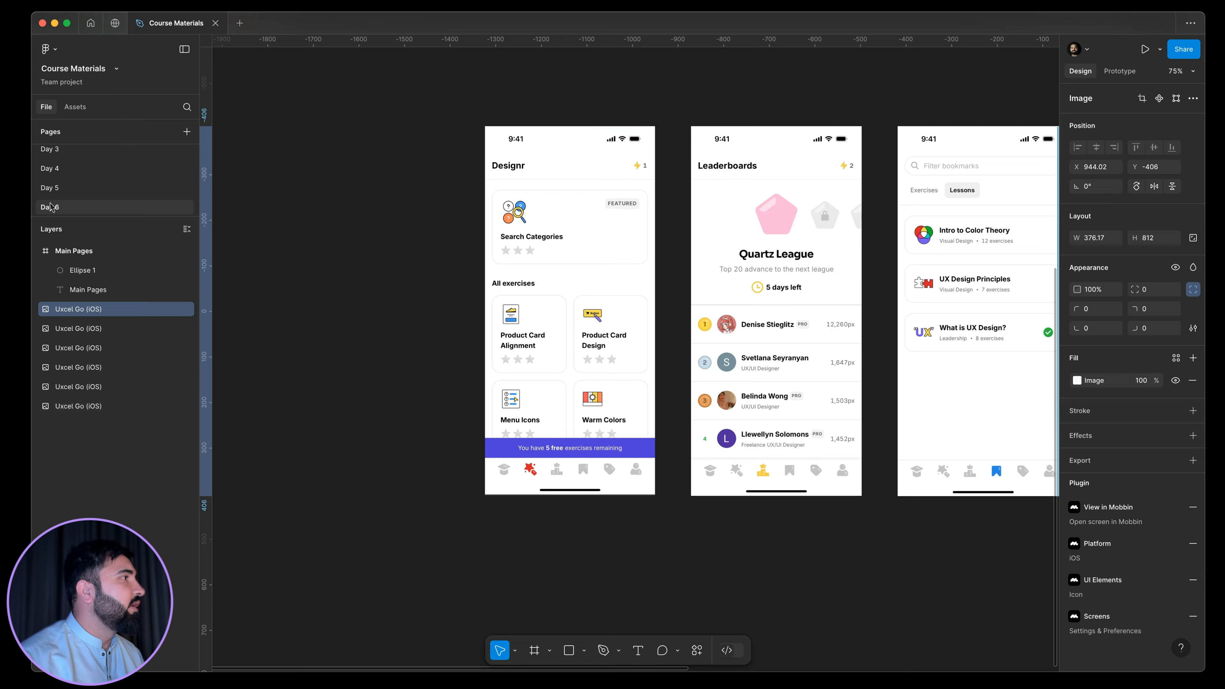
- Copy the entire bottom navigation bar frame from the first course selection screen on the Day 5 page
{"action": "left_click", "coordinate": [84, 189]}
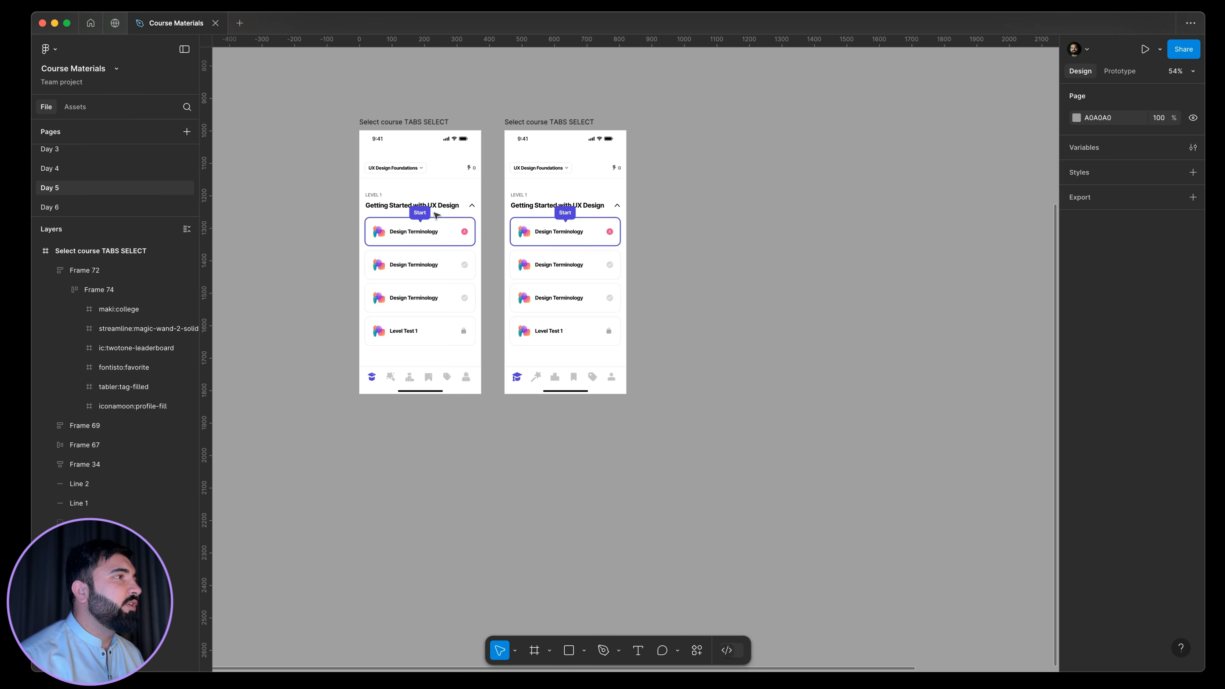
{"action": "scroll", "coordinate": [413, 444], "scroll_direction": "up", "scroll_amount": 10}
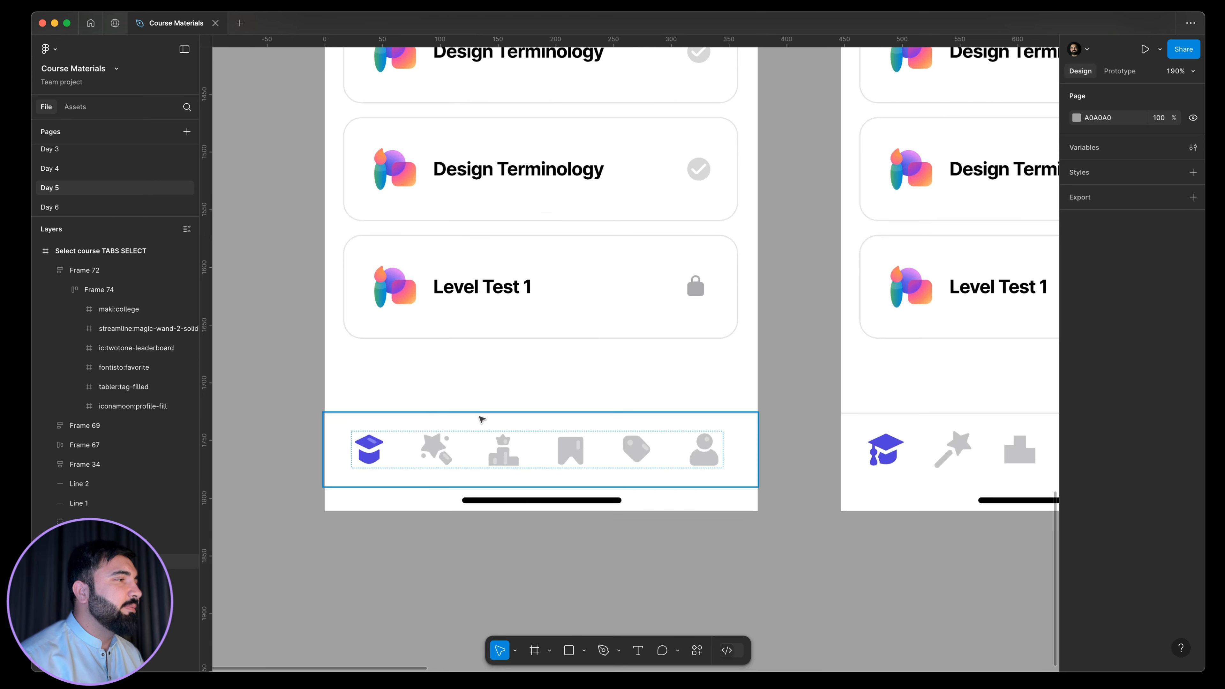
{"action": "scroll", "coordinate": [424, 453], "scroll_direction": "left", "scroll_amount": 5}
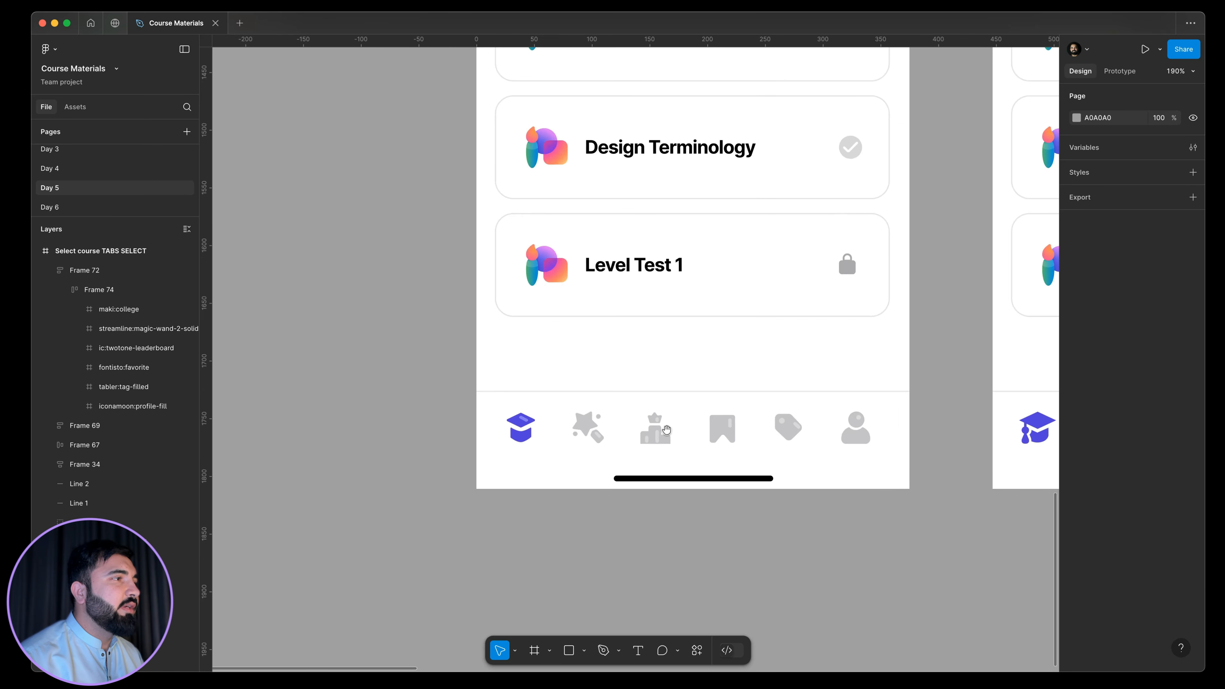
{"action": "left_click", "coordinate": [799, 429]}
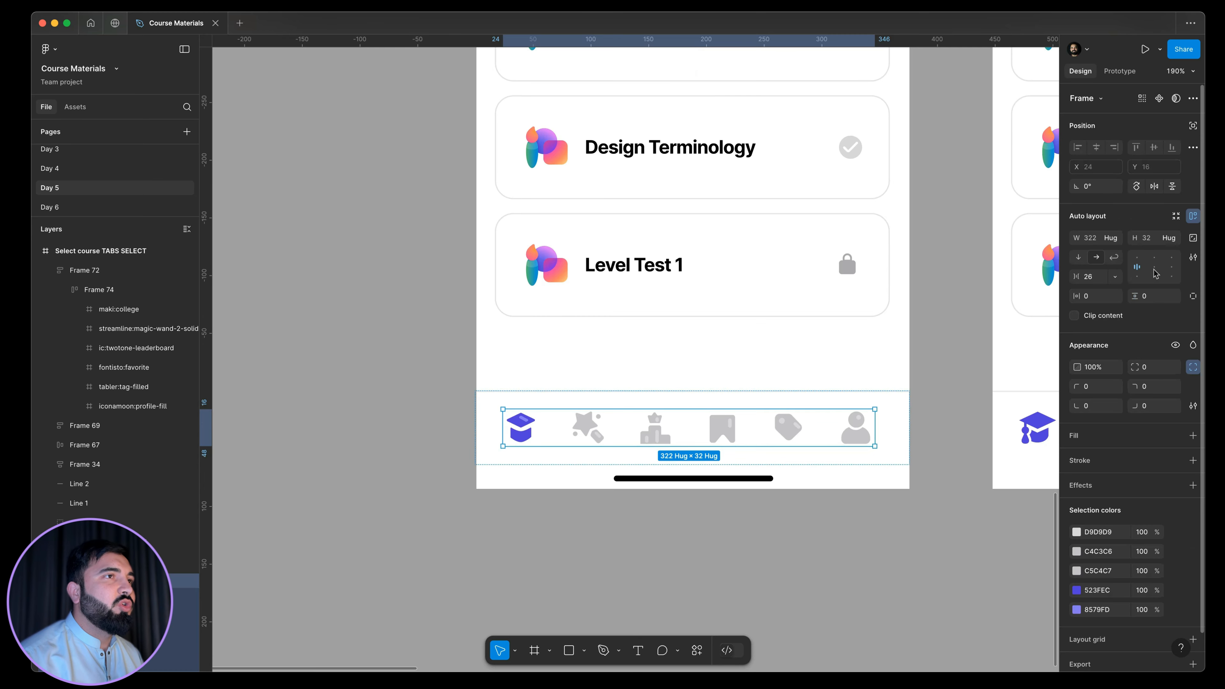
{"action": "key", "text": "Escape"}
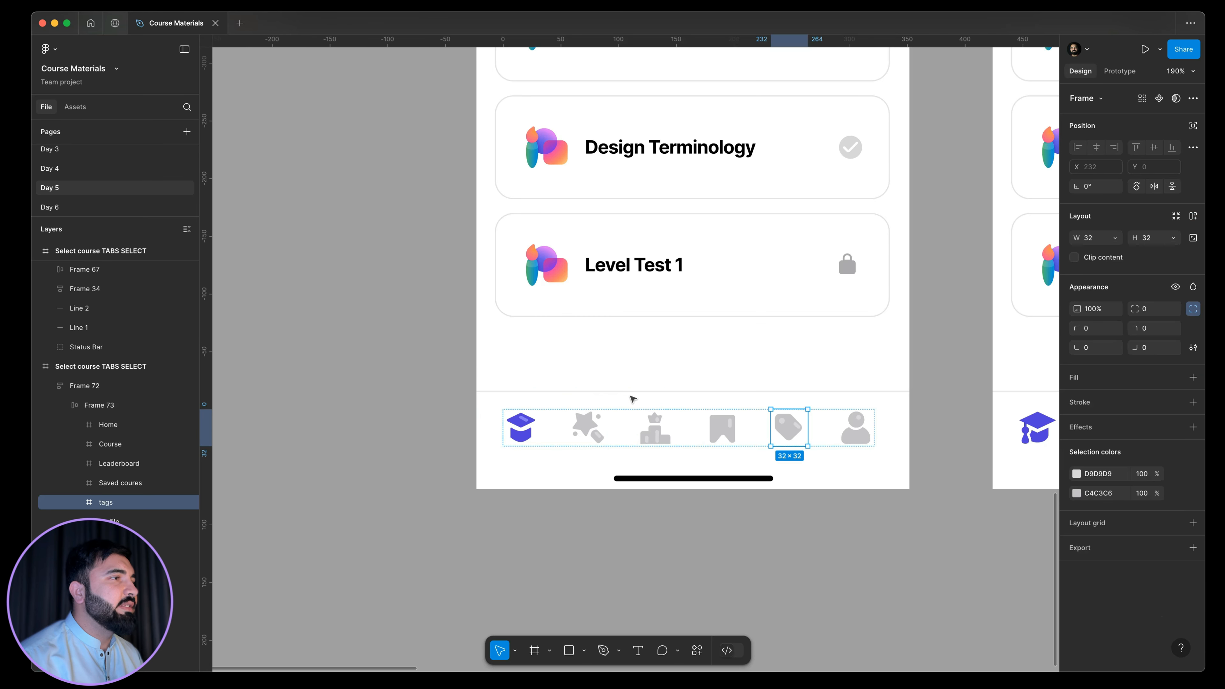
{"action": "left_click", "coordinate": [636, 407]}
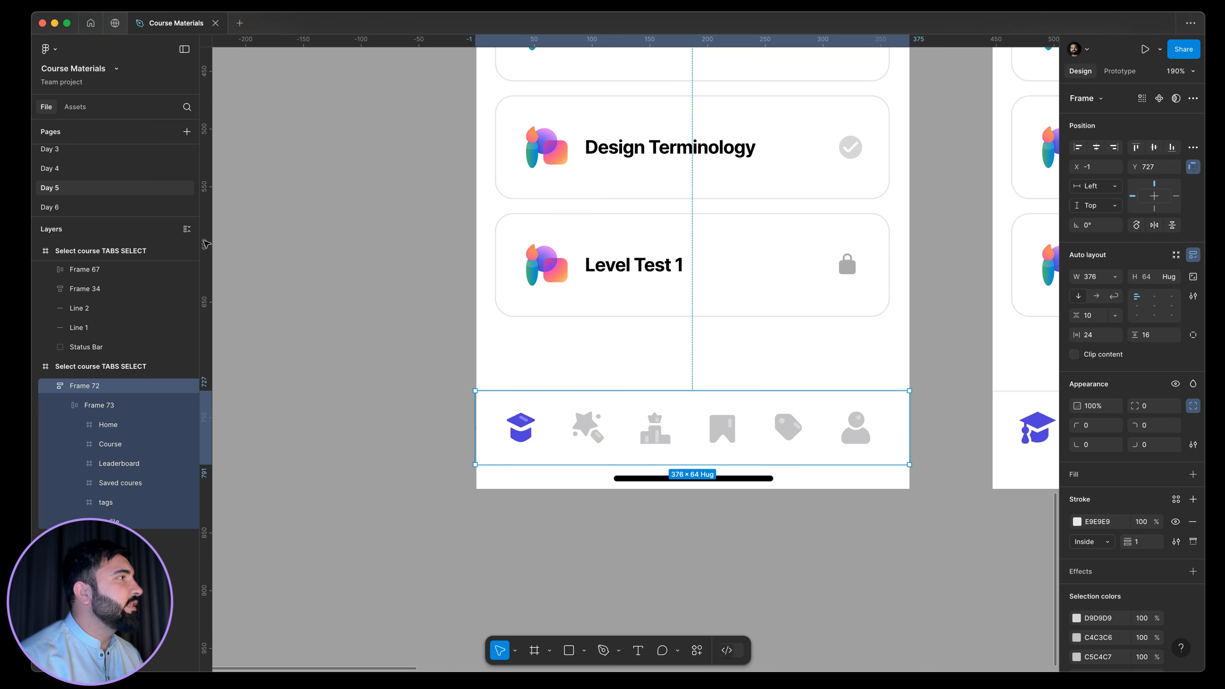
- Paste the copied navigation bar onto empty canvas on the Day 6 page, below the Designr reference screen
{"action": "left_click", "coordinate": [96, 207]}
{"action": "scroll", "coordinate": [536, 408], "scroll_direction": "left", "scroll_amount": 4}
{"action": "scroll", "coordinate": [536, 407], "scroll_direction": "down", "scroll_amount": 2}
{"action": "left_click", "coordinate": [621, 418]}
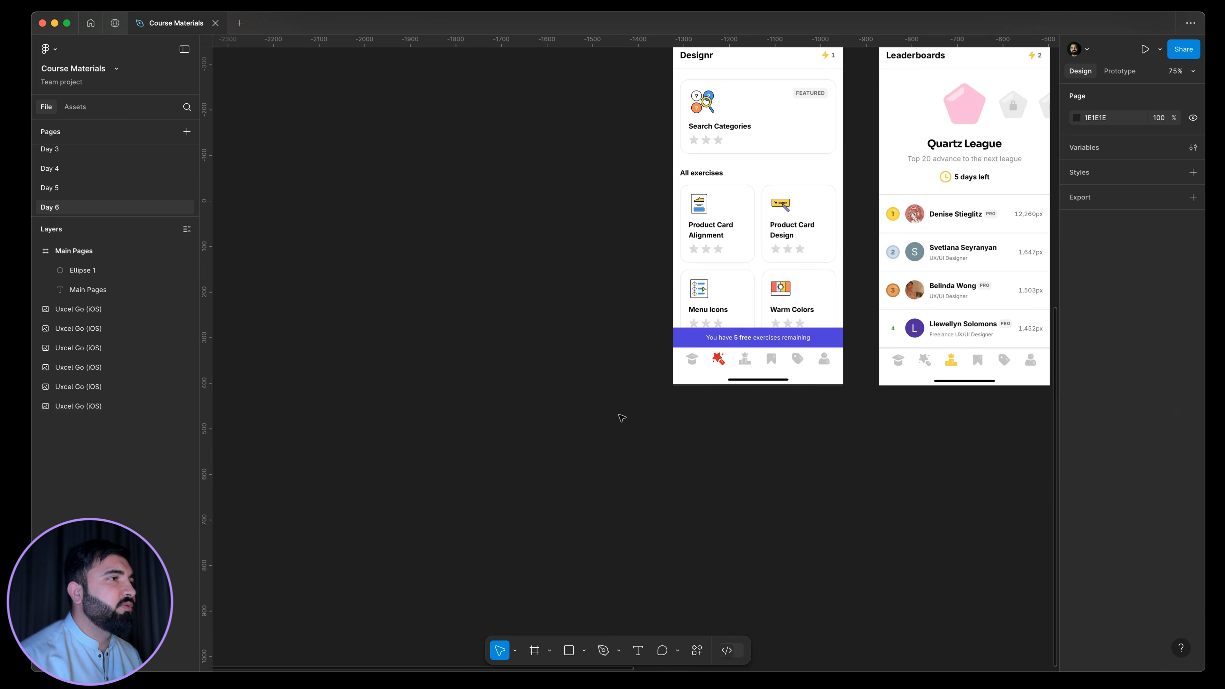
{"action": "key", "text": "super+v"}
{"action": "scroll", "coordinate": [651, 353], "scroll_direction": "up", "scroll_amount": 5}
{"action": "left_click_drag", "start_coordinate": [617, 369], "coordinate": [644, 531]}
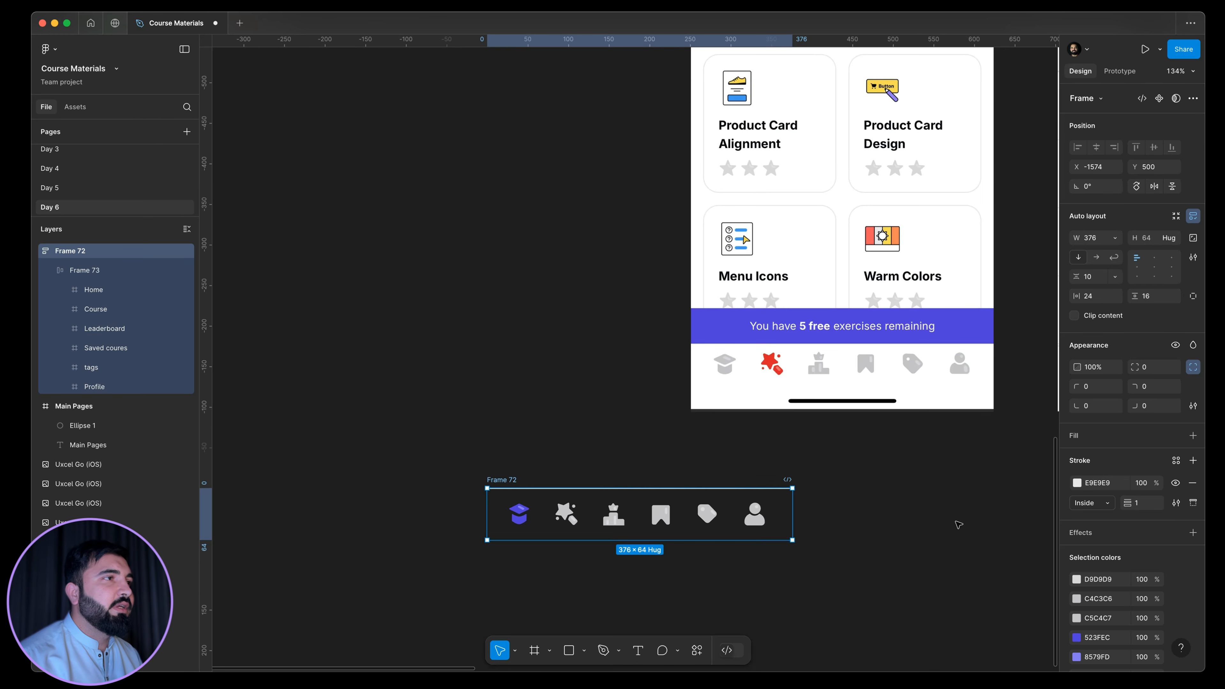
- Add a white FFFFFF fill to the pasted navigation bar frame
{"action": "left_click", "coordinate": [1193, 435]}
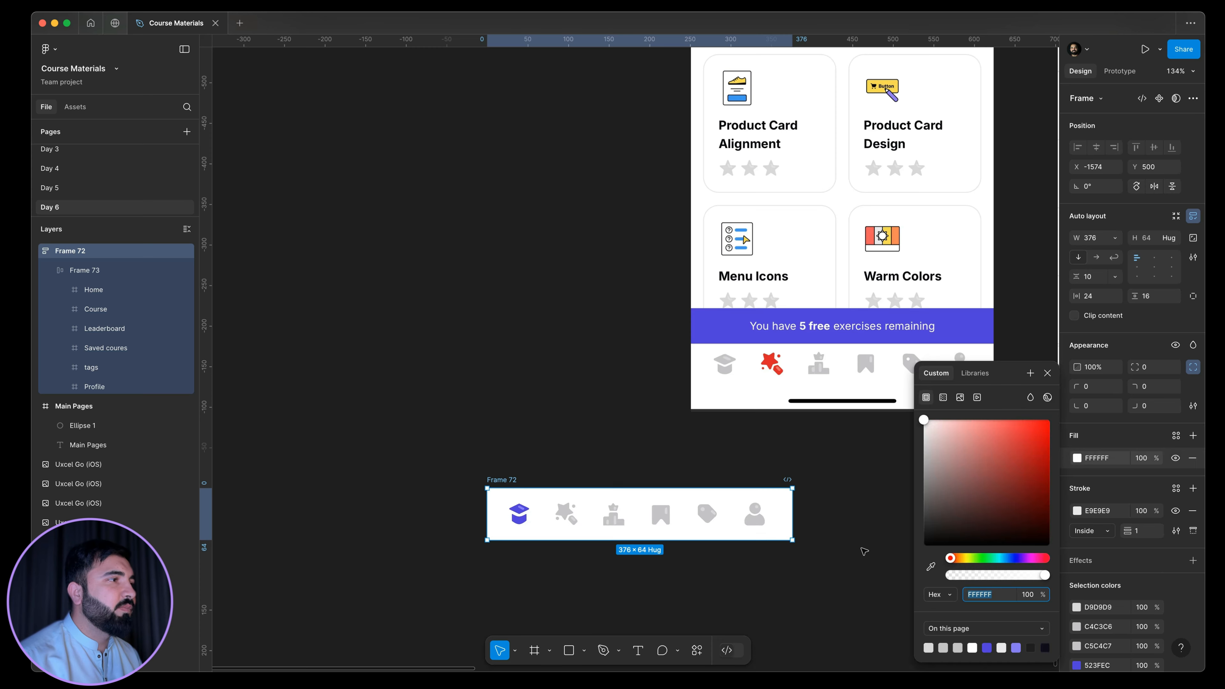
{"action": "left_click", "coordinate": [873, 522]}
{"action": "scroll", "coordinate": [910, 478], "scroll_direction": "down", "scroll_amount": 2}
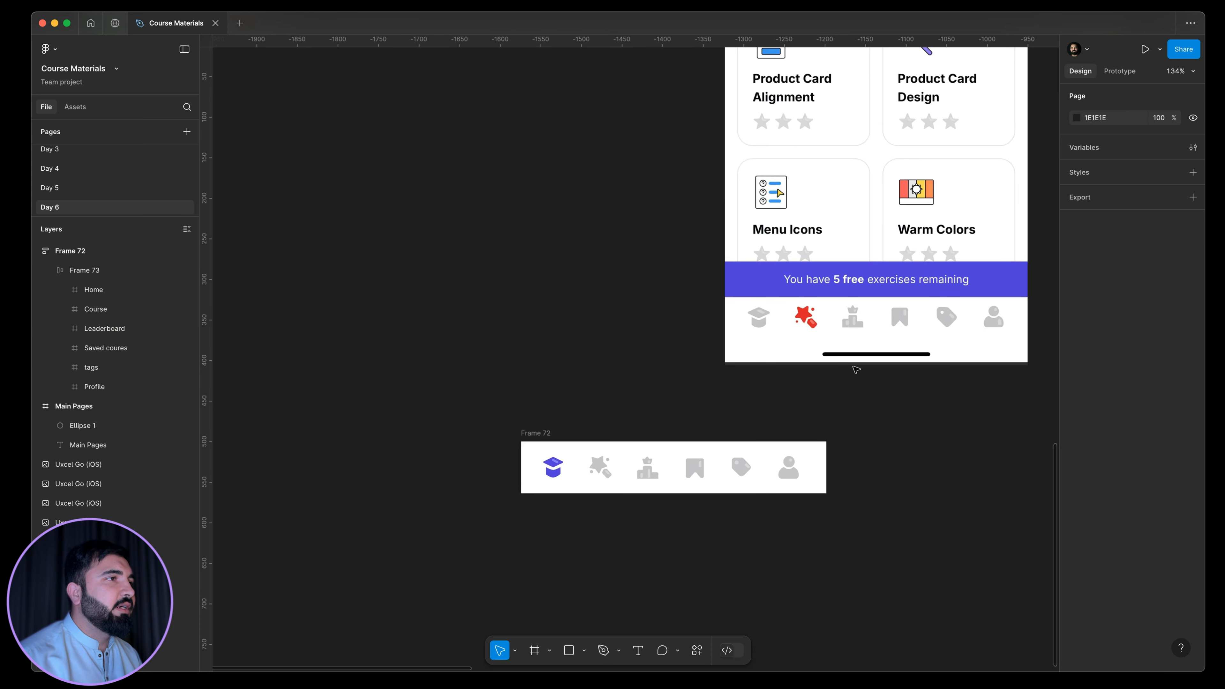
- Draw a horizontal line about 130 px long over the home indicator of the Designr reference screen
{"action": "scroll", "coordinate": [856, 351], "scroll_direction": "up", "scroll_amount": 2}
{"action": "scroll", "coordinate": [857, 351], "scroll_direction": "up", "scroll_amount": 5}
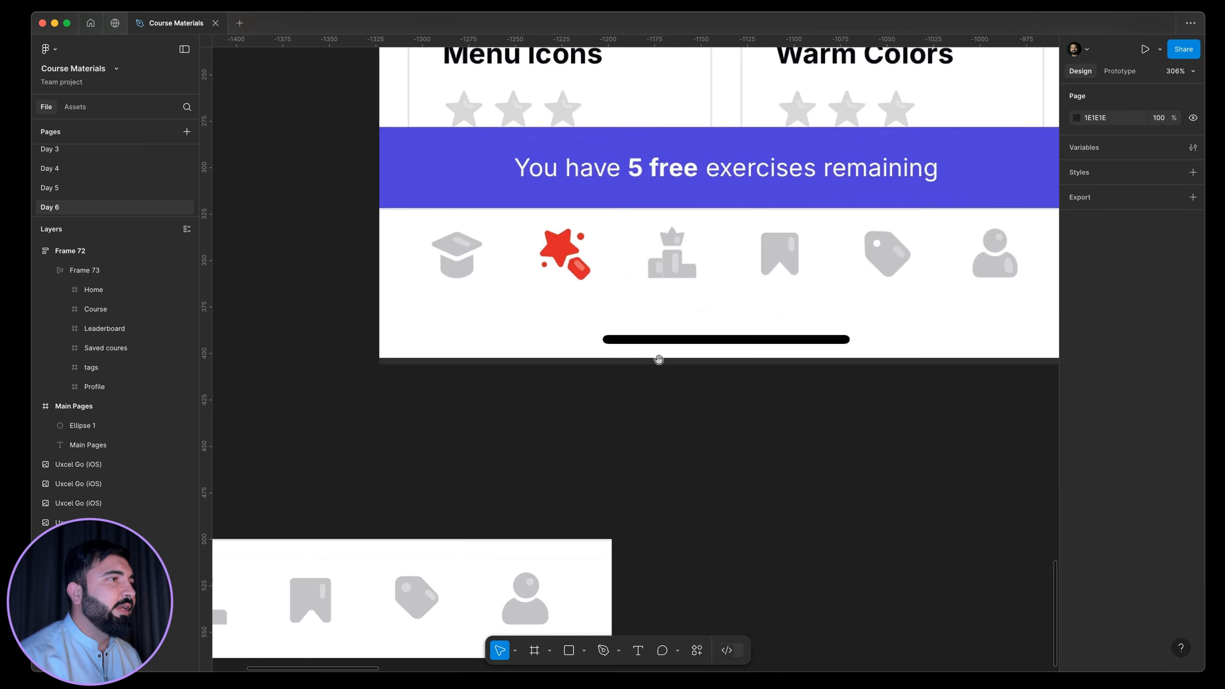
{"action": "scroll", "coordinate": [787, 396], "scroll_direction": "down", "scroll_amount": 5}
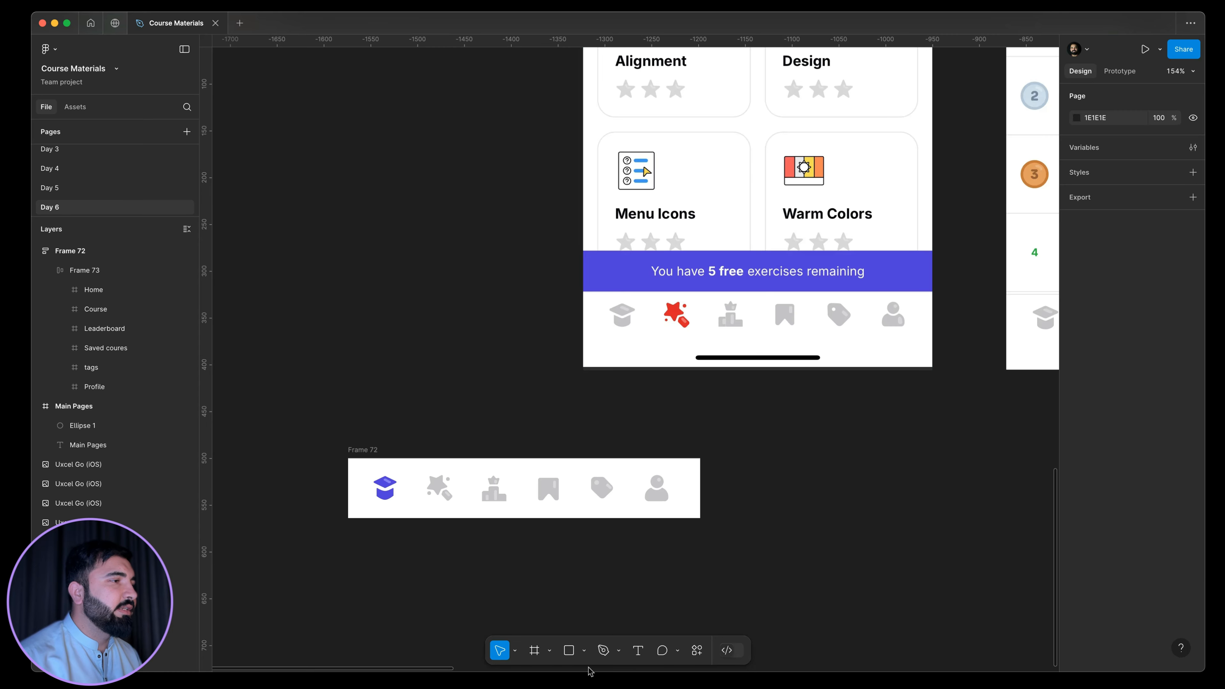
{"action": "left_click", "coordinate": [585, 652]}
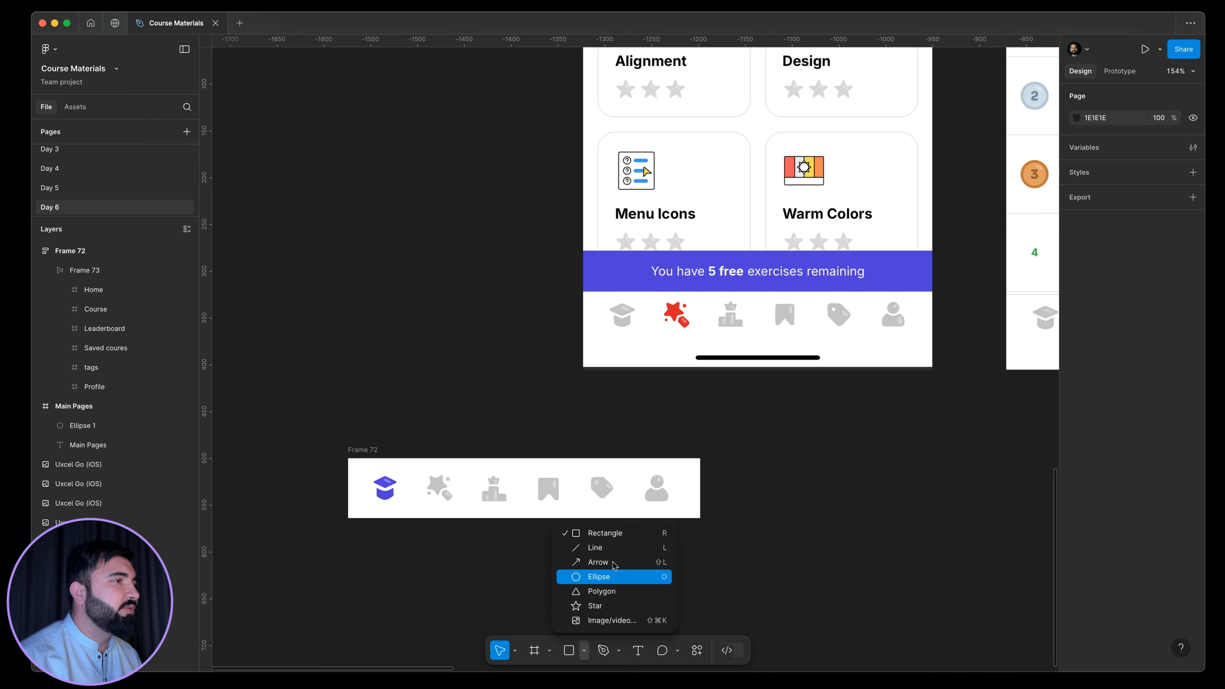
{"action": "left_click", "coordinate": [598, 547]}
{"action": "scroll", "coordinate": [713, 375], "scroll_direction": "up", "scroll_amount": 5}
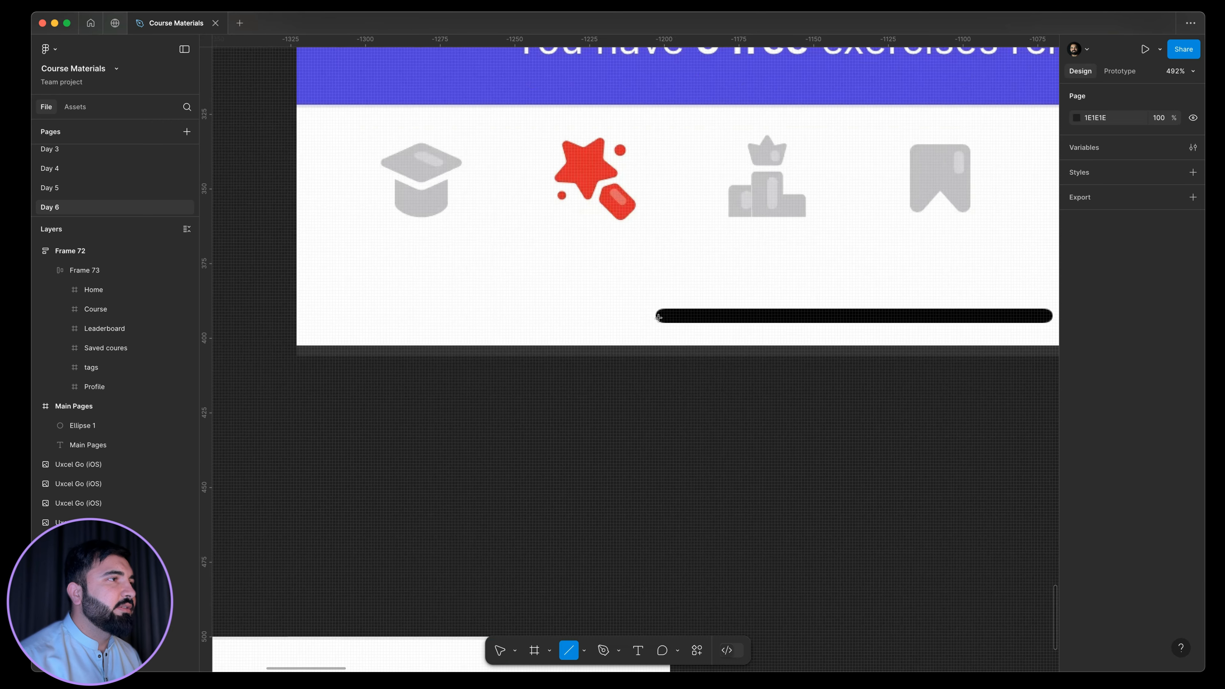
{"action": "mouse_move", "coordinate": [658, 317]}
{"action": "left_mouse_down"}
{"action": "mouse_move", "coordinate": [1079, 325]}
{"action": "mouse_move", "coordinate": [929, 320]}
{"action": "left_mouse_up"}
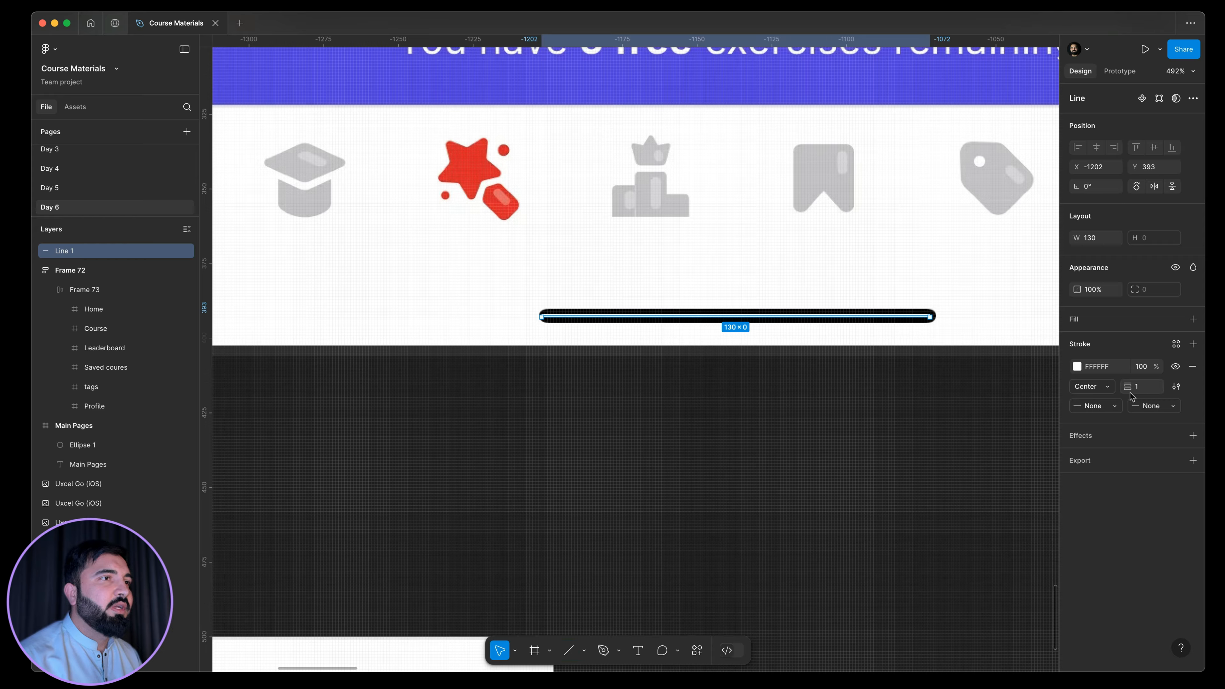
- Give the line a stroke weight of 4, round caps at both ends and the black colour 000000
{"action": "left_click_drag", "start_coordinate": [1130, 389], "coordinate": [1132, 388]}
{"action": "left_click", "coordinate": [1112, 406]}
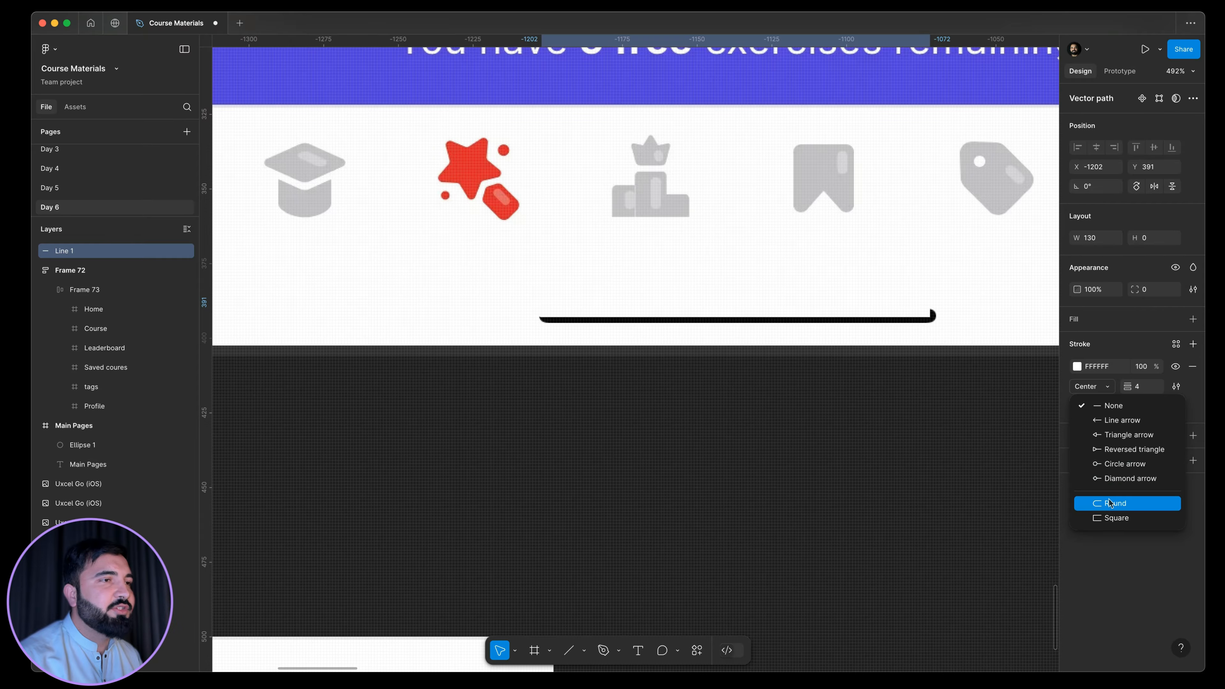
{"action": "left_click", "coordinate": [1109, 503]}
{"action": "left_click", "coordinate": [1154, 406]}
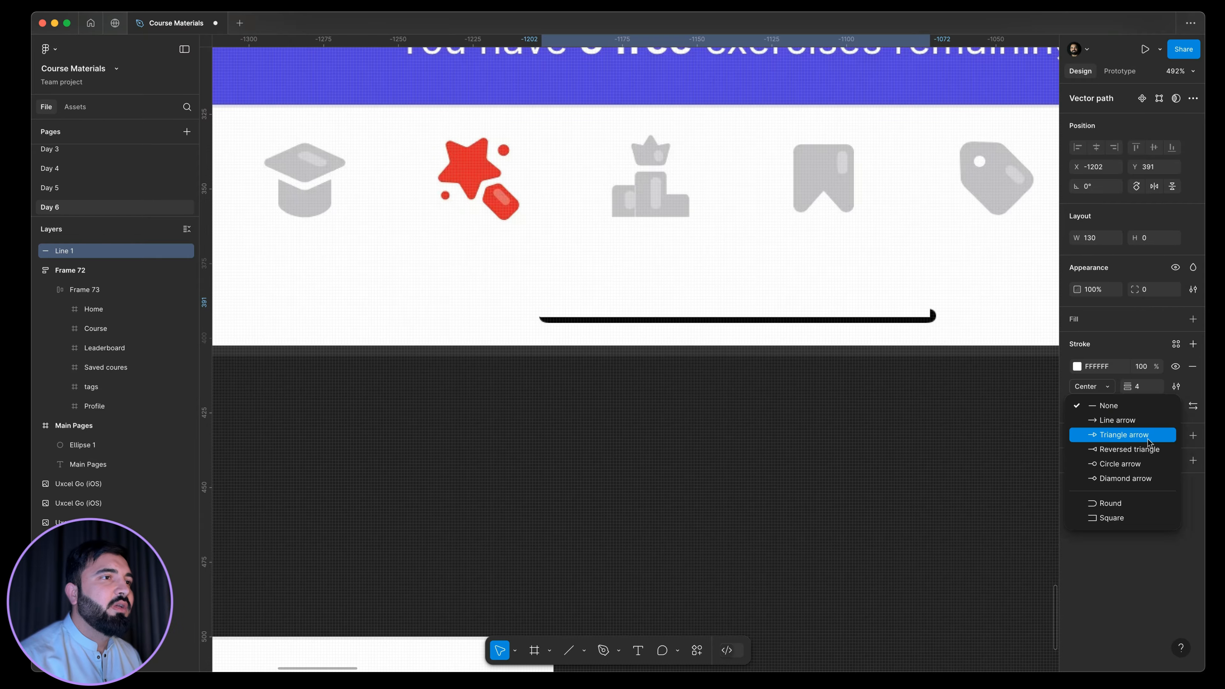
{"action": "left_click", "coordinate": [1127, 503]}
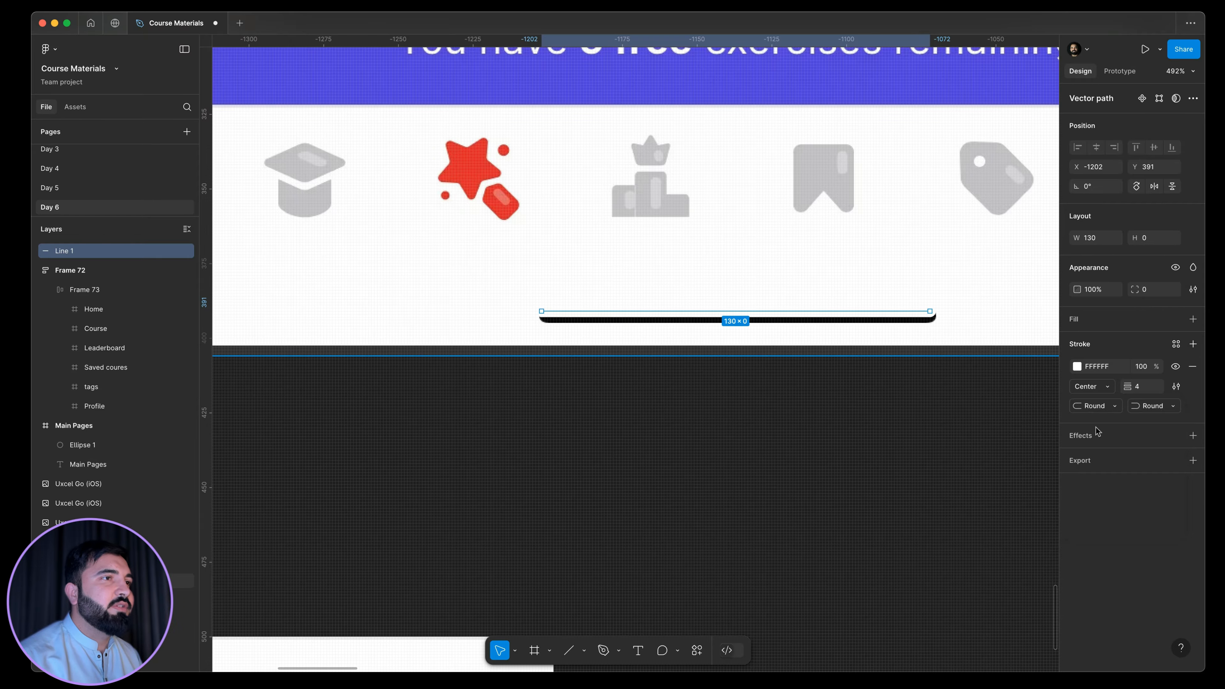
{"action": "left_click", "coordinate": [1077, 367]}
{"action": "left_click_drag", "start_coordinate": [963, 463], "coordinate": [820, 618]}
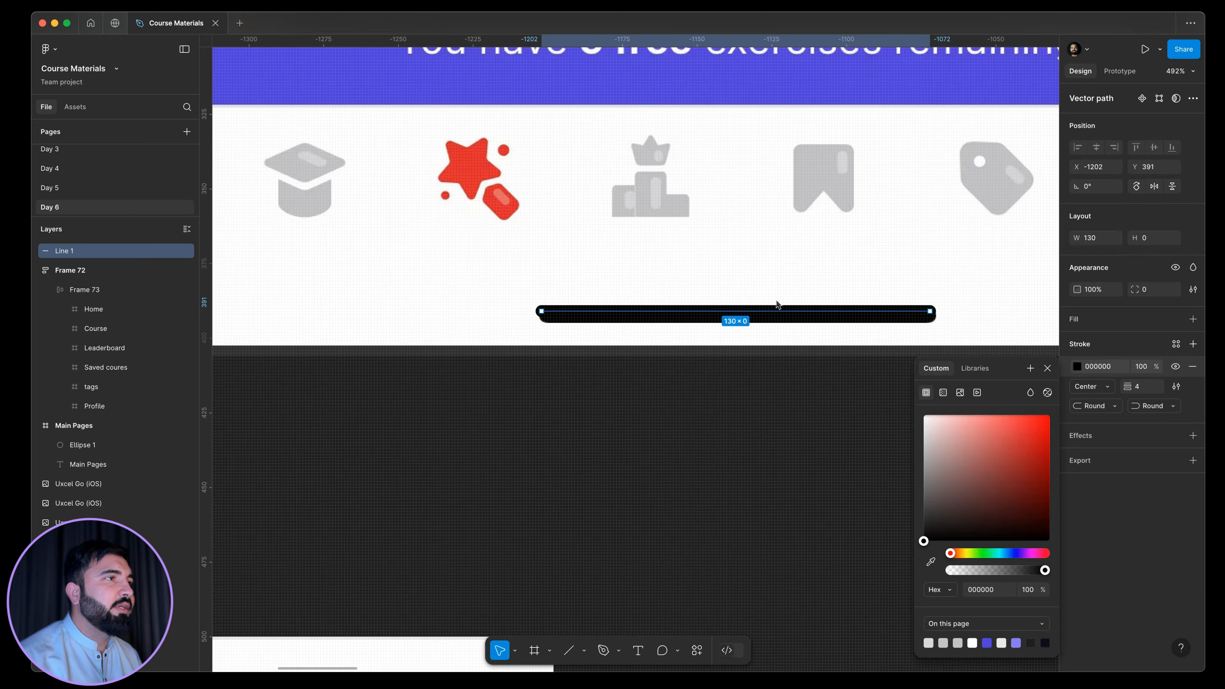
- Move the line just above the reference home indicator and set its stroke weight to 5
{"action": "scroll", "coordinate": [760, 290], "scroll_direction": "up", "scroll_amount": 1}
{"action": "scroll", "coordinate": [765, 298], "scroll_direction": "up", "scroll_amount": 5}
{"action": "left_click_drag", "start_coordinate": [475, 321], "coordinate": [481, 287]}
{"action": "left_click", "coordinate": [1141, 387]}
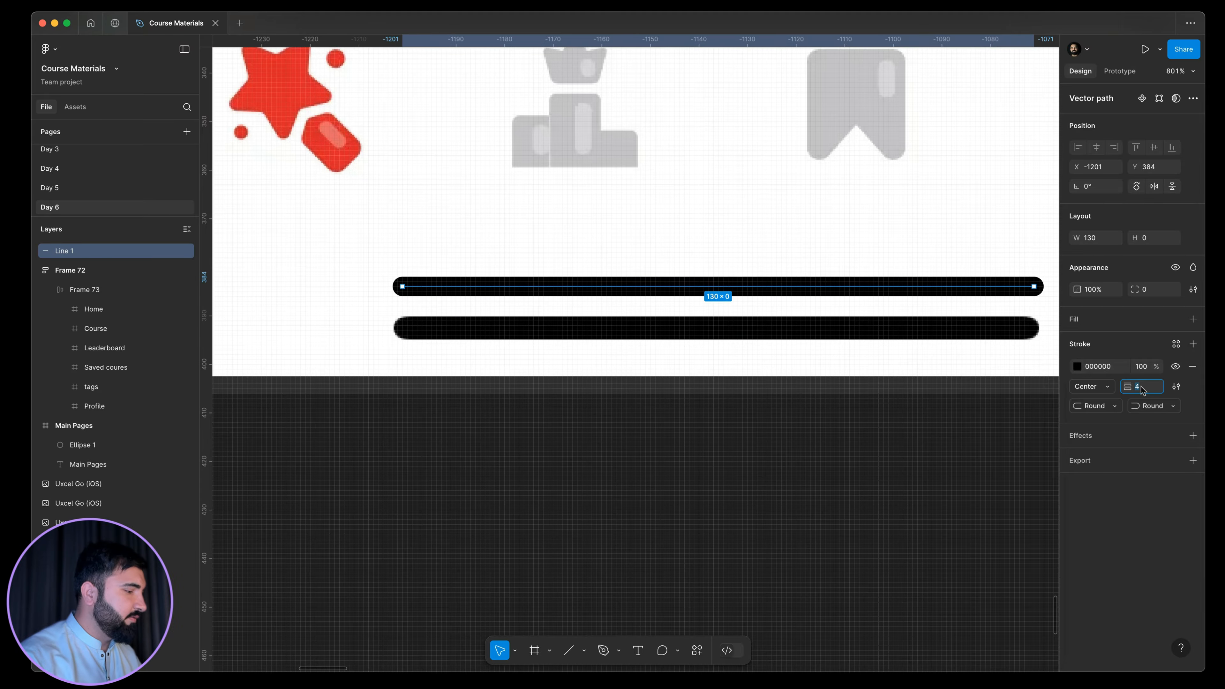
{"action": "key", "text": "Return"}
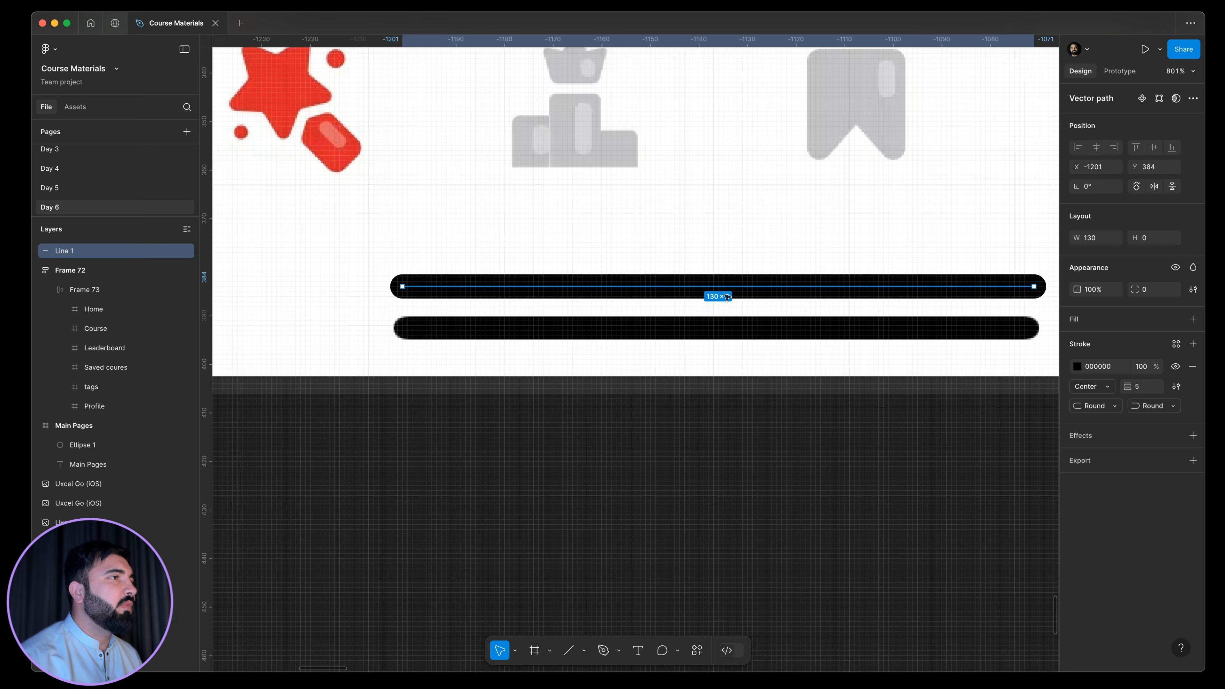
- Move the black line back down onto the reference home indicator of the Designr screen
{"action": "left_click_drag", "start_coordinate": [728, 296], "coordinate": [732, 326]}
{"action": "scroll", "coordinate": [754, 306], "scroll_direction": "down", "scroll_amount": 10}
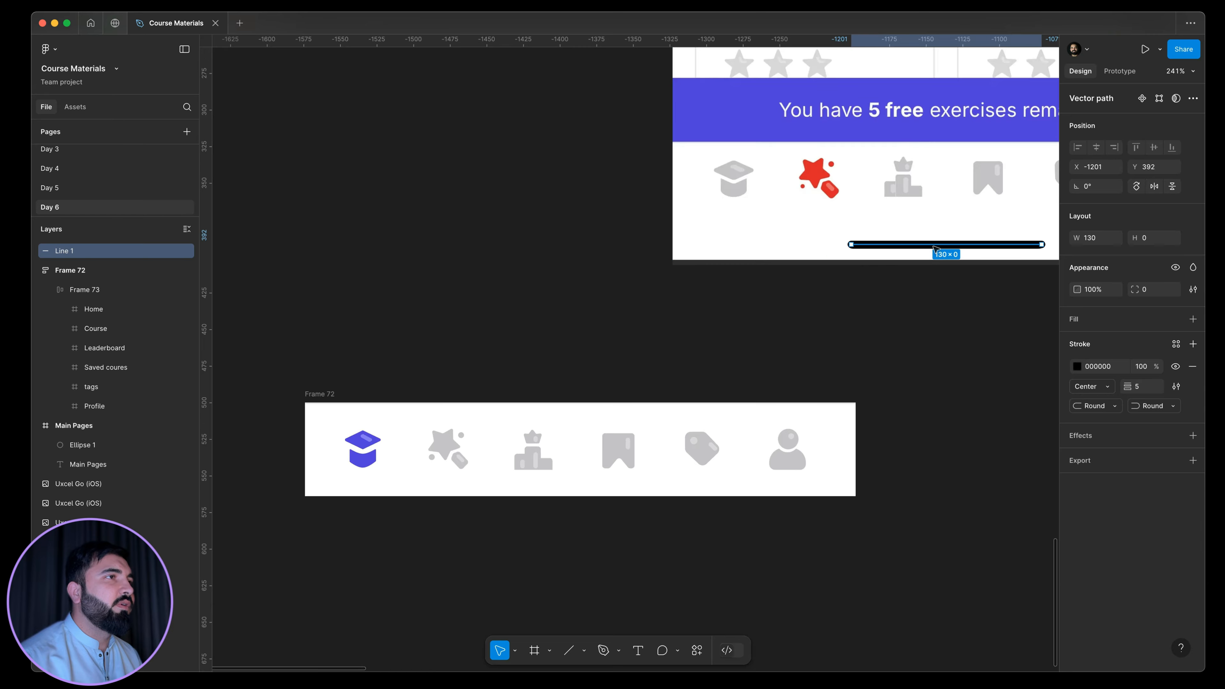
{"action": "scroll", "coordinate": [931, 251], "scroll_direction": "up", "scroll_amount": 7}
{"action": "scroll", "coordinate": [929, 250], "scroll_direction": "down", "scroll_amount": 9}
{"action": "left_click_drag", "start_coordinate": [643, 331], "coordinate": [688, 263]}
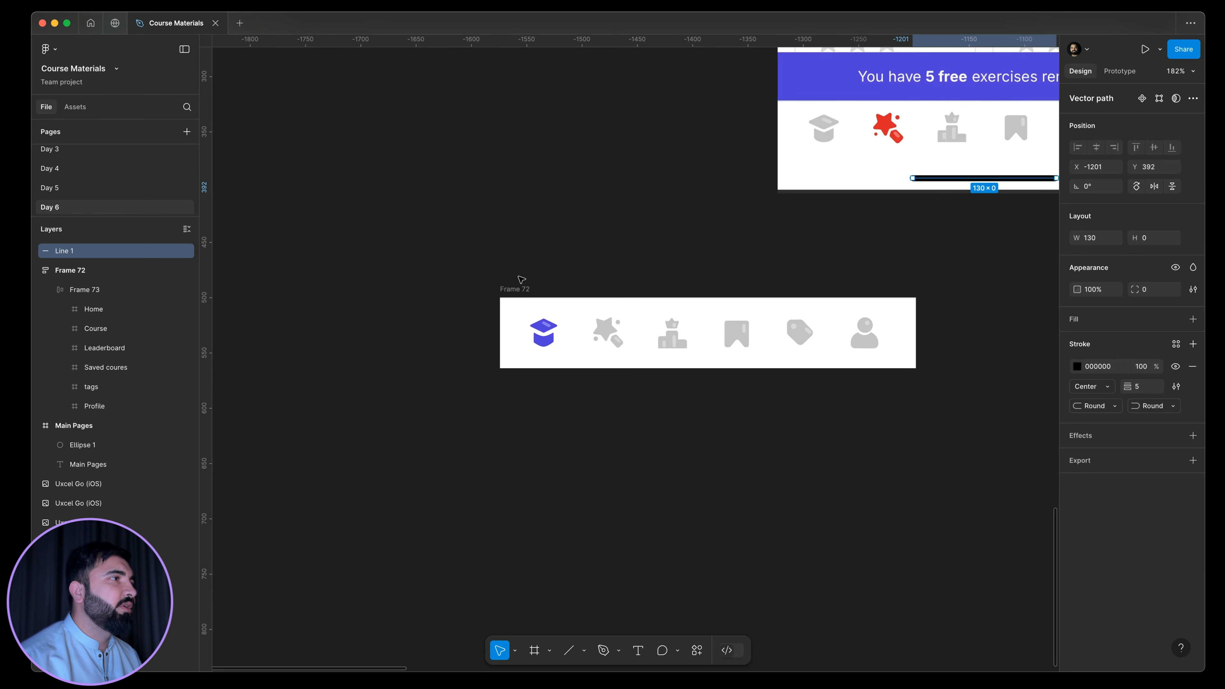
- Paste a copy of the black line into Frame 72 below the icon row and centre the frame's contents
{"action": "left_click", "coordinate": [517, 290]}
{"action": "key", "text": "super+v"}
{"action": "key", "text": "Escape"}
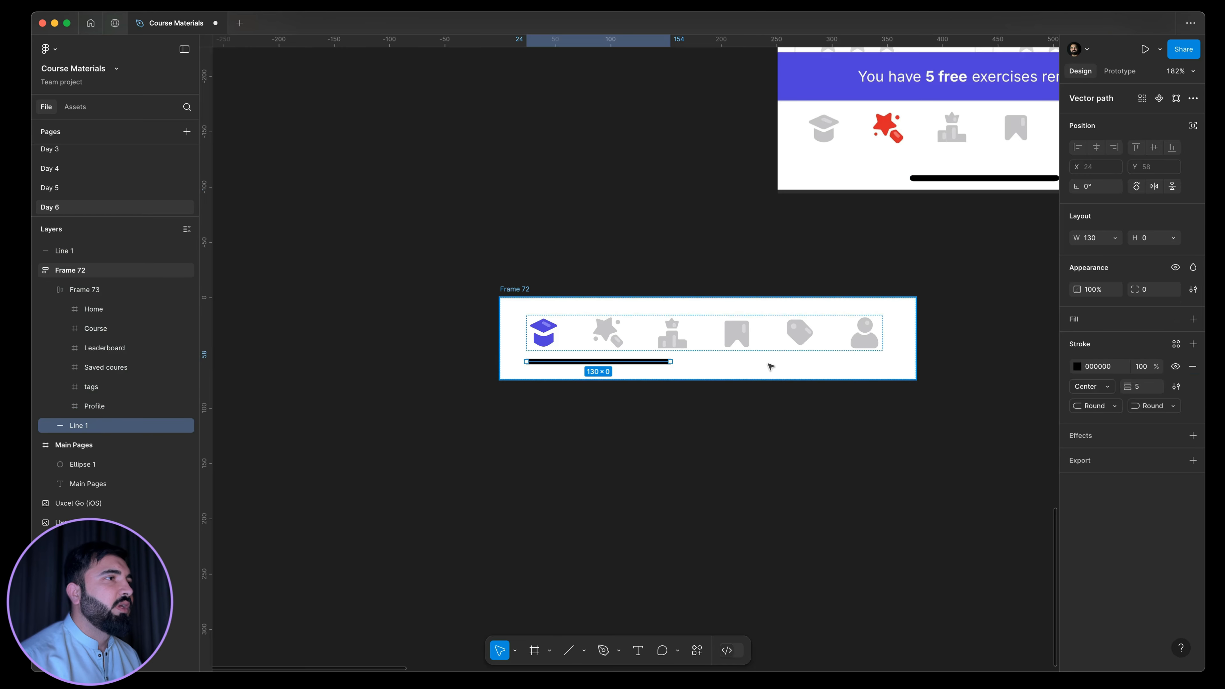
{"action": "left_click_drag", "start_coordinate": [871, 293], "coordinate": [826, 307]}
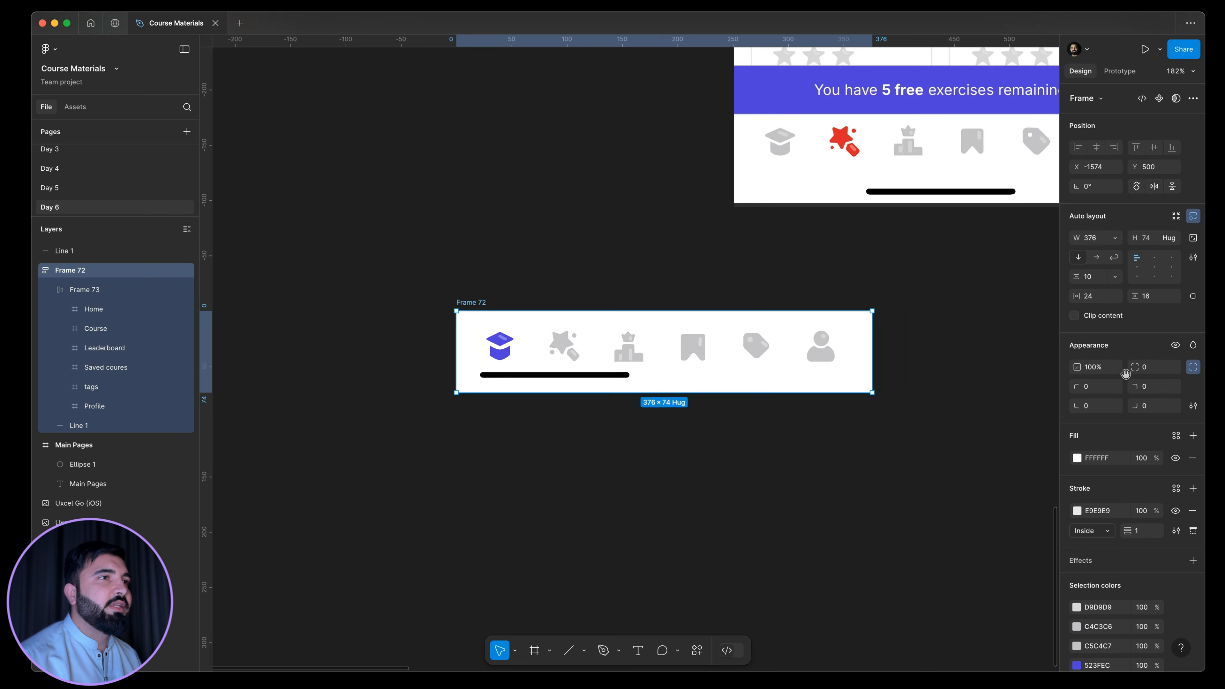
{"action": "left_click", "coordinate": [1154, 268]}
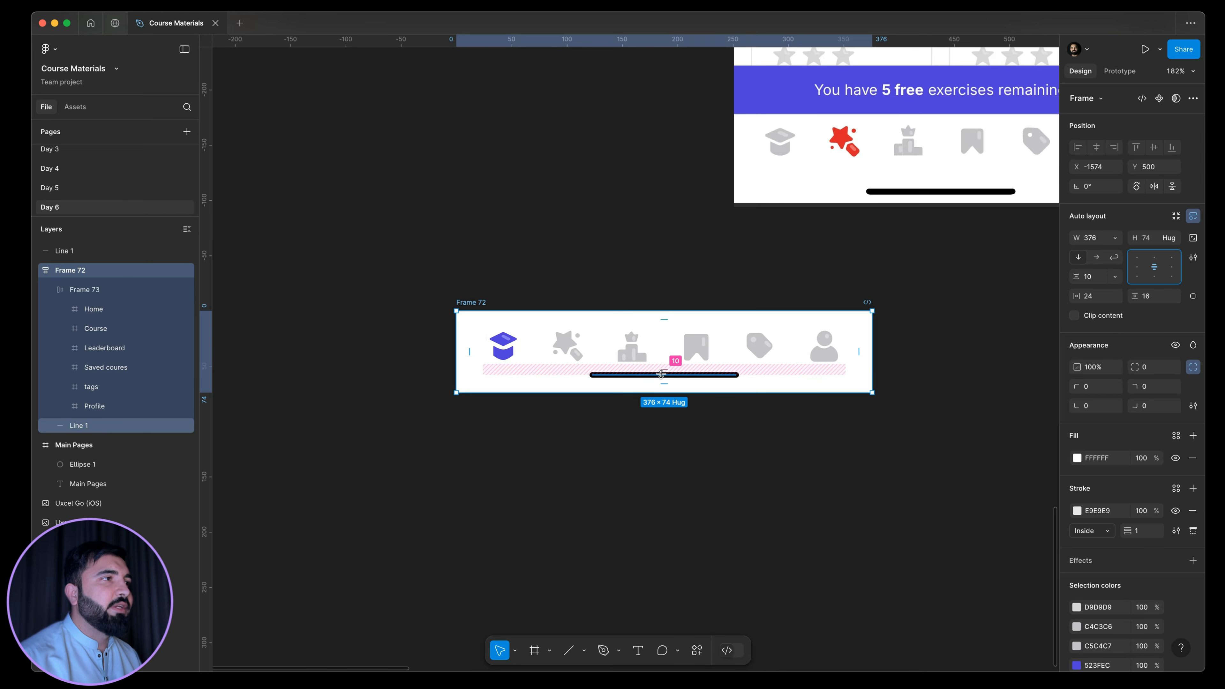
- Set the vertical gap between the icon row and the home indicator line in Frame 72 to 16
{"action": "scroll", "coordinate": [661, 379], "scroll_direction": "up", "scroll_amount": 5}
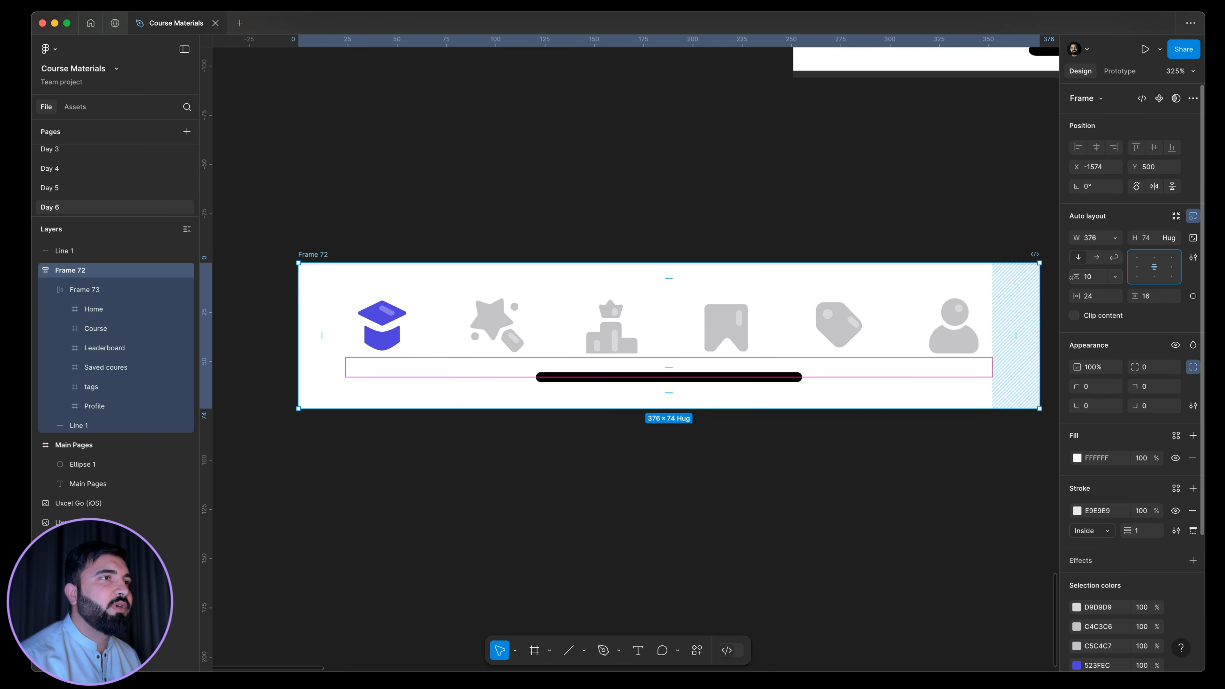
{"action": "left_click_drag", "start_coordinate": [1074, 279], "coordinate": [1079, 280]}
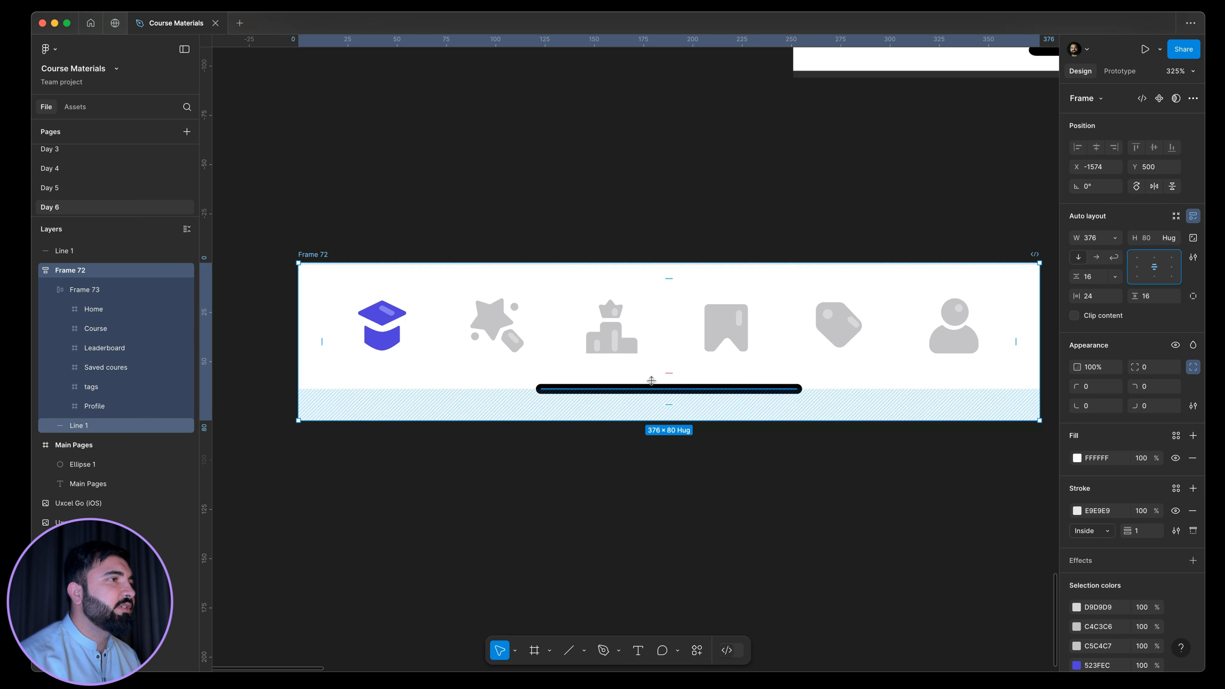
{"action": "scroll", "coordinate": [613, 341], "scroll_direction": "down", "scroll_amount": 5}
{"action": "left_click", "coordinate": [796, 222]}
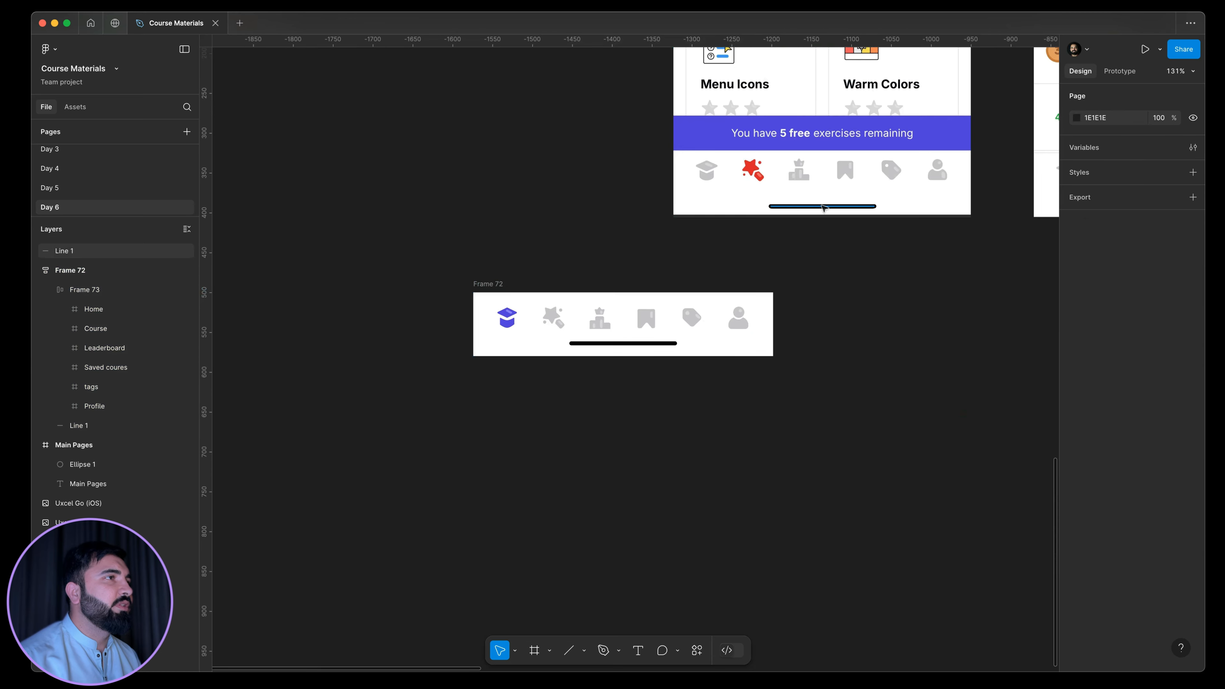
- Rename Frame 72, which holds the icon row and home indicator, as Nav
{"action": "left_click", "coordinate": [769, 333]}
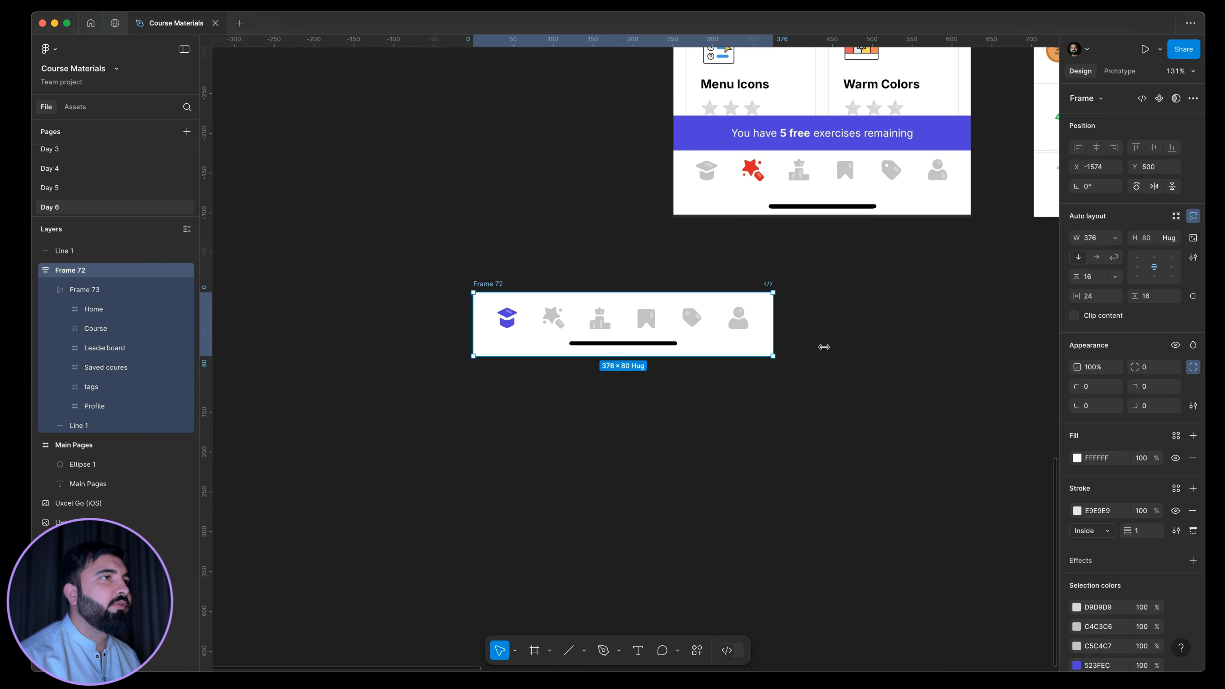
{"action": "scroll", "coordinate": [832, 400], "scroll_direction": "up", "scroll_amount": 3}
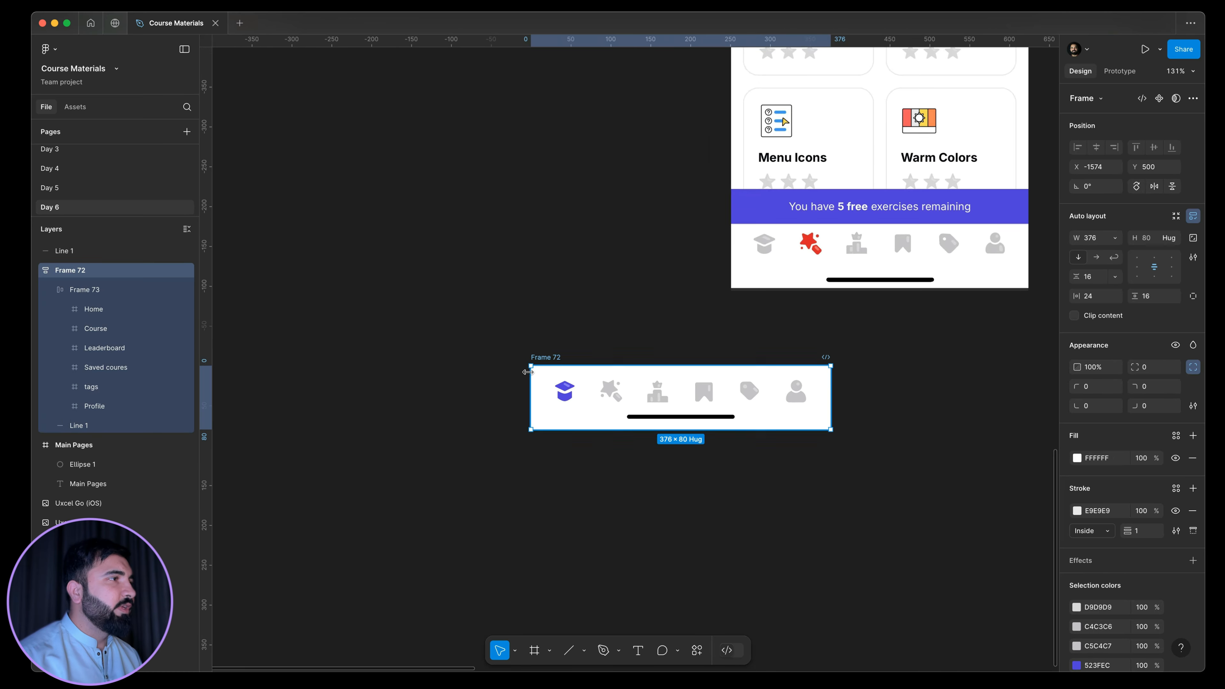
{"action": "scroll", "coordinate": [527, 363], "scroll_direction": "up", "scroll_amount": 3}
{"action": "double_click", "coordinate": [559, 354]}
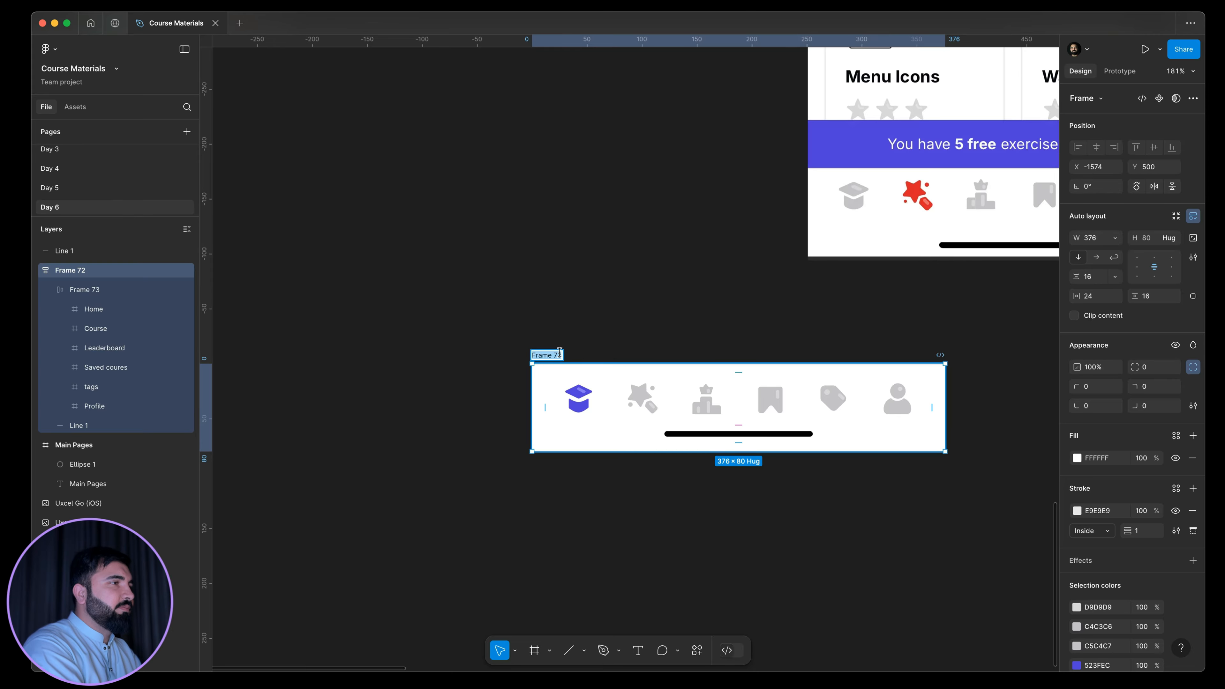
{"action": "type", "text": "Nav"}
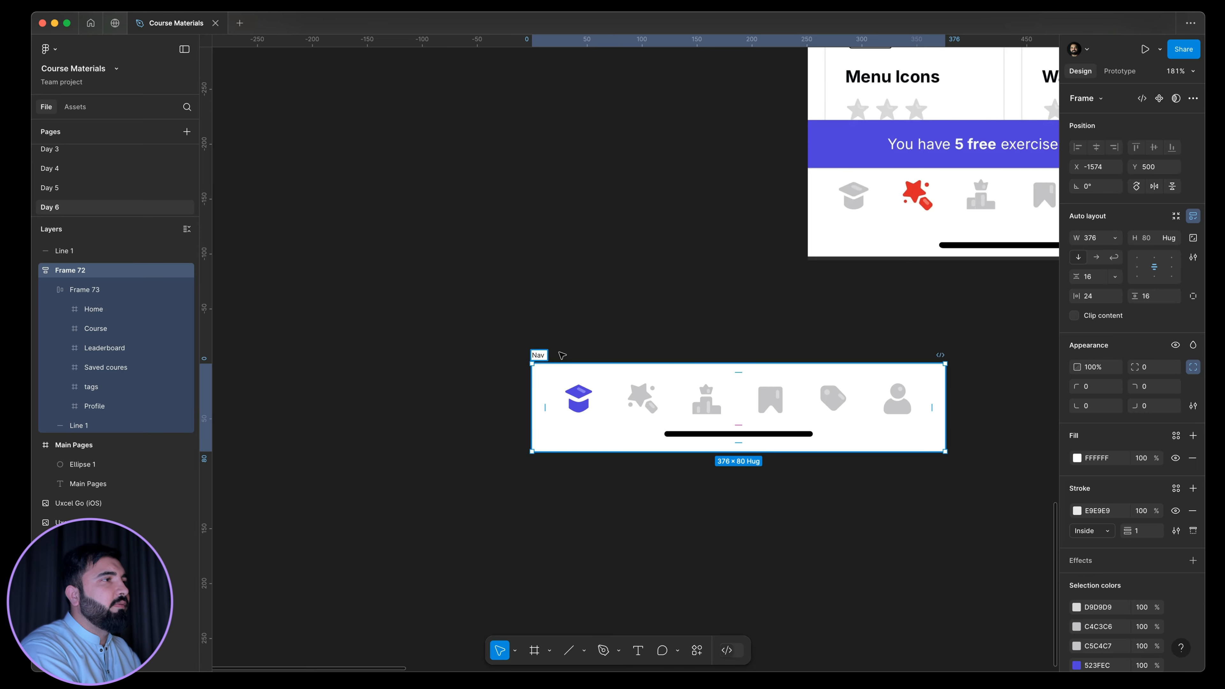
{"action": "key", "text": "Return"}
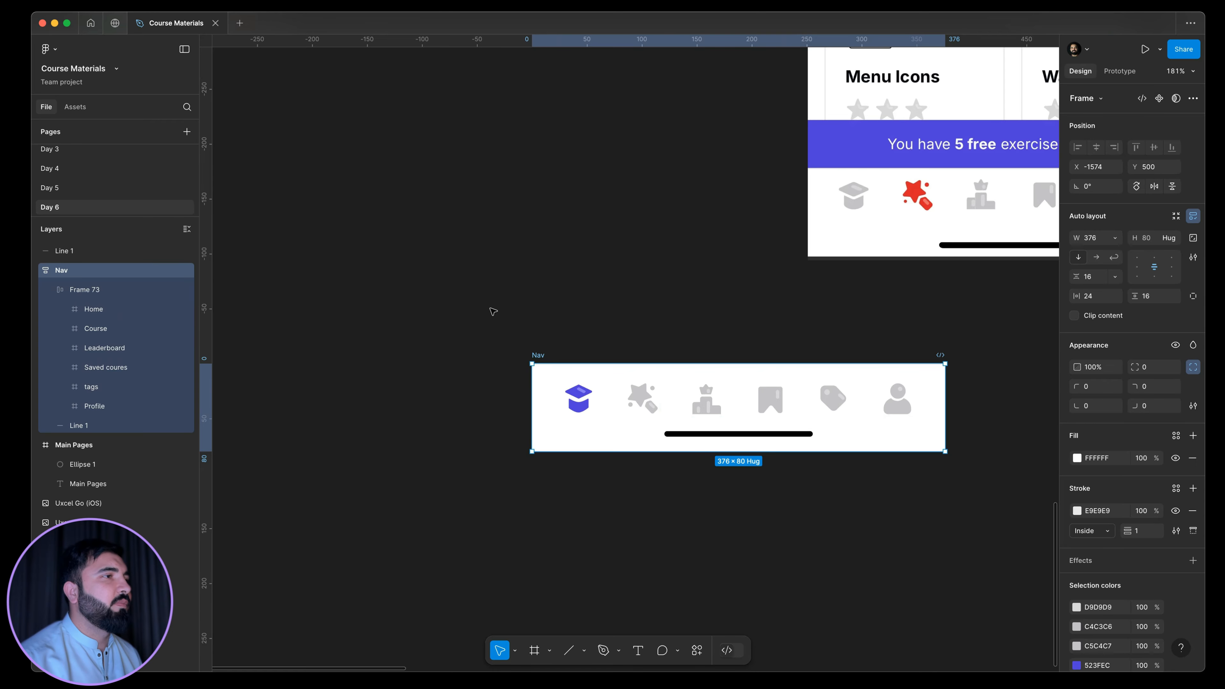
{"action": "left_click", "coordinate": [470, 337]}
- Compare the Nav frame's icons with the bottom bar of the Designr reference screen, especially the highlighted magic wand icon
{"action": "scroll", "coordinate": [526, 355], "scroll_direction": "right", "scroll_amount": 4}
{"action": "scroll", "coordinate": [569, 333], "scroll_direction": "down", "scroll_amount": 5}
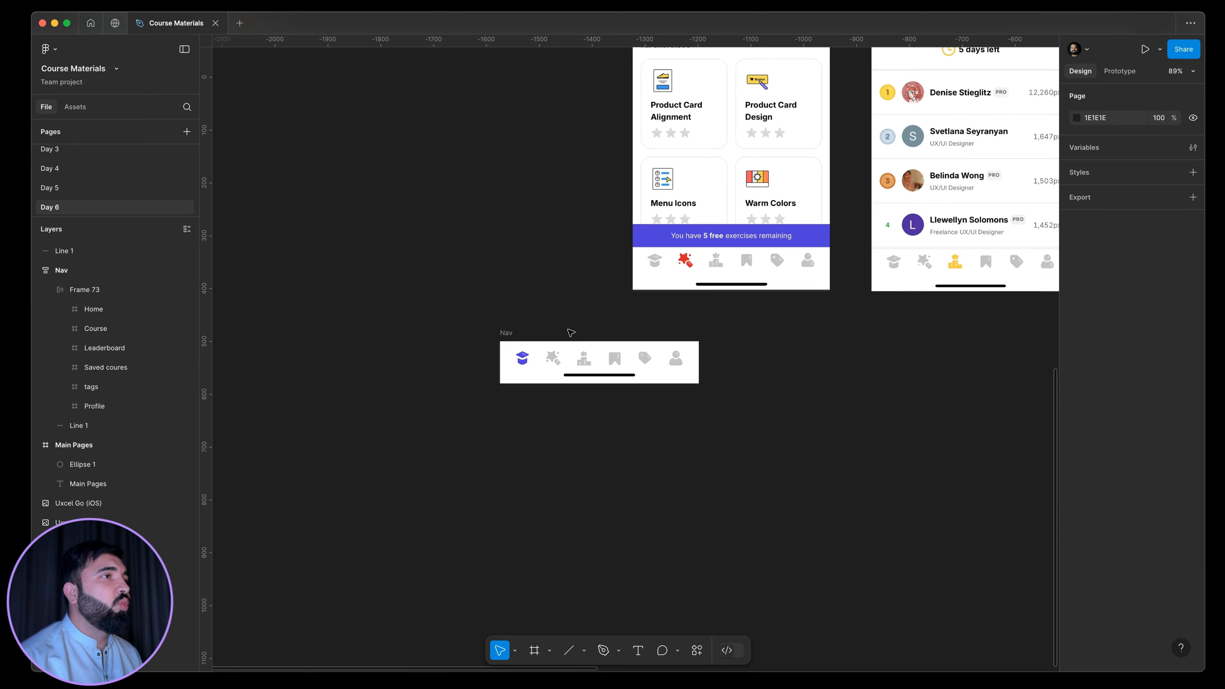
{"action": "scroll", "coordinate": [576, 406], "scroll_direction": "up", "scroll_amount": 4}
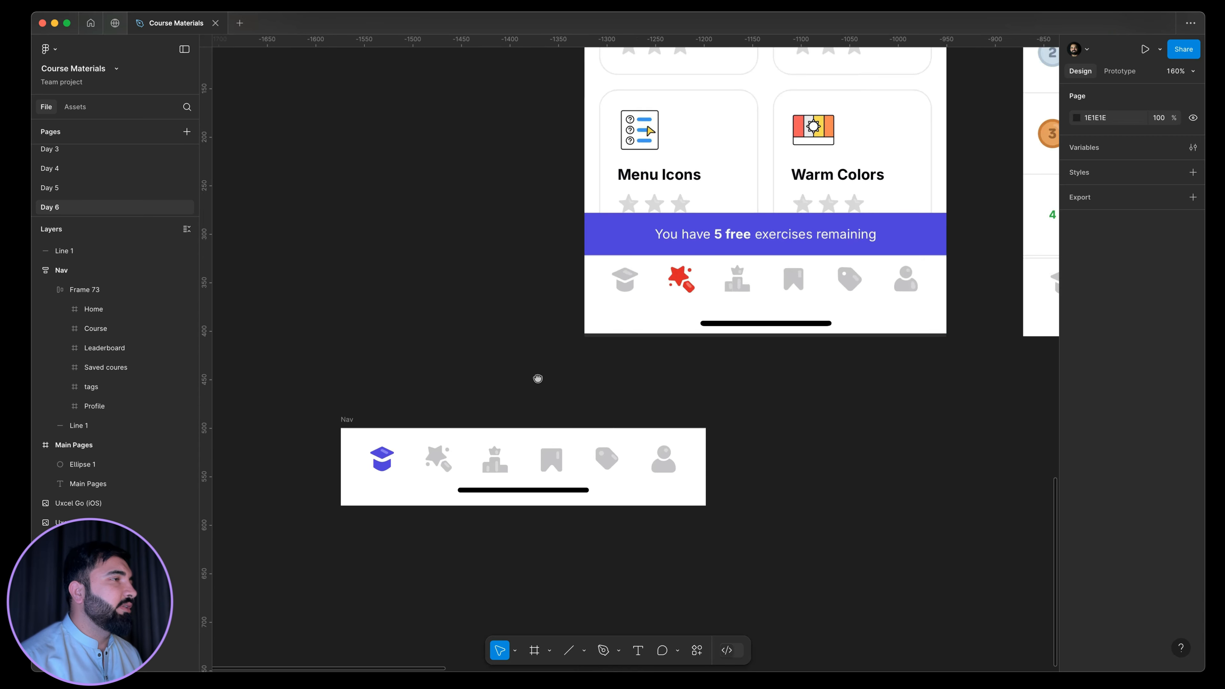
{"action": "scroll", "coordinate": [535, 378], "scroll_direction": "right", "scroll_amount": 3}
{"action": "scroll", "coordinate": [536, 377], "scroll_direction": "up", "scroll_amount": 2}
{"action": "scroll", "coordinate": [601, 335], "scroll_direction": "down", "scroll_amount": 3}
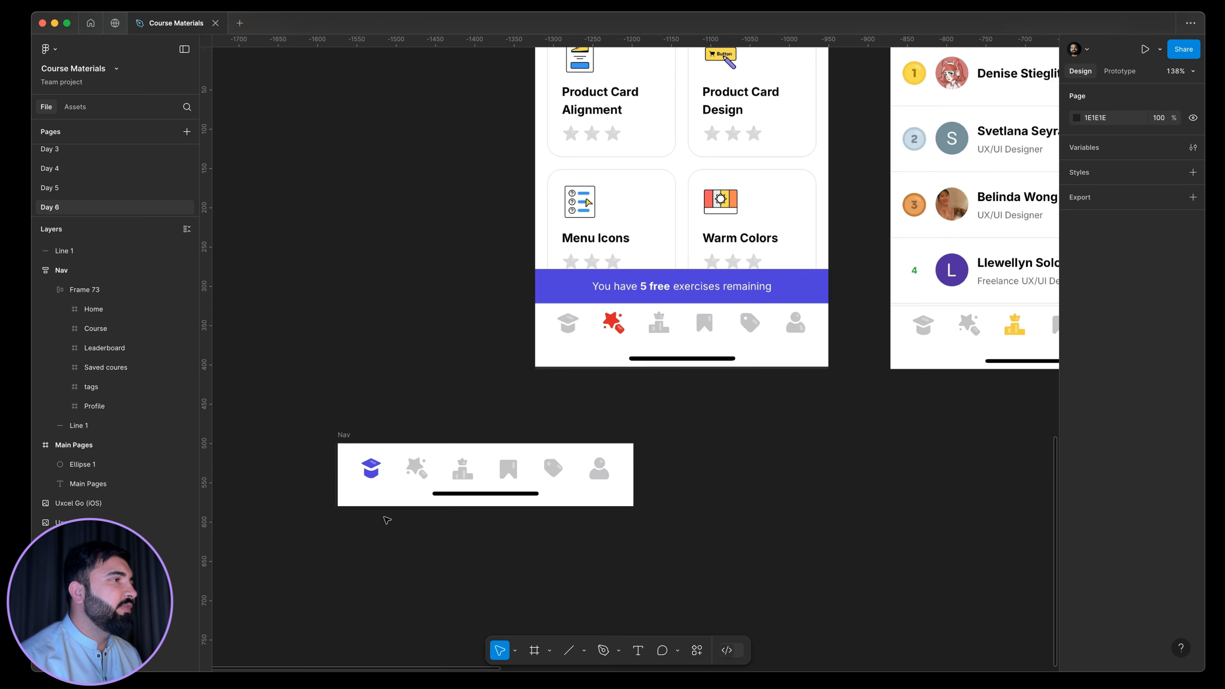
{"action": "scroll", "coordinate": [586, 389], "scroll_direction": "up", "scroll_amount": 6}
{"action": "scroll", "coordinate": [585, 389], "scroll_direction": "down", "scroll_amount": 3}
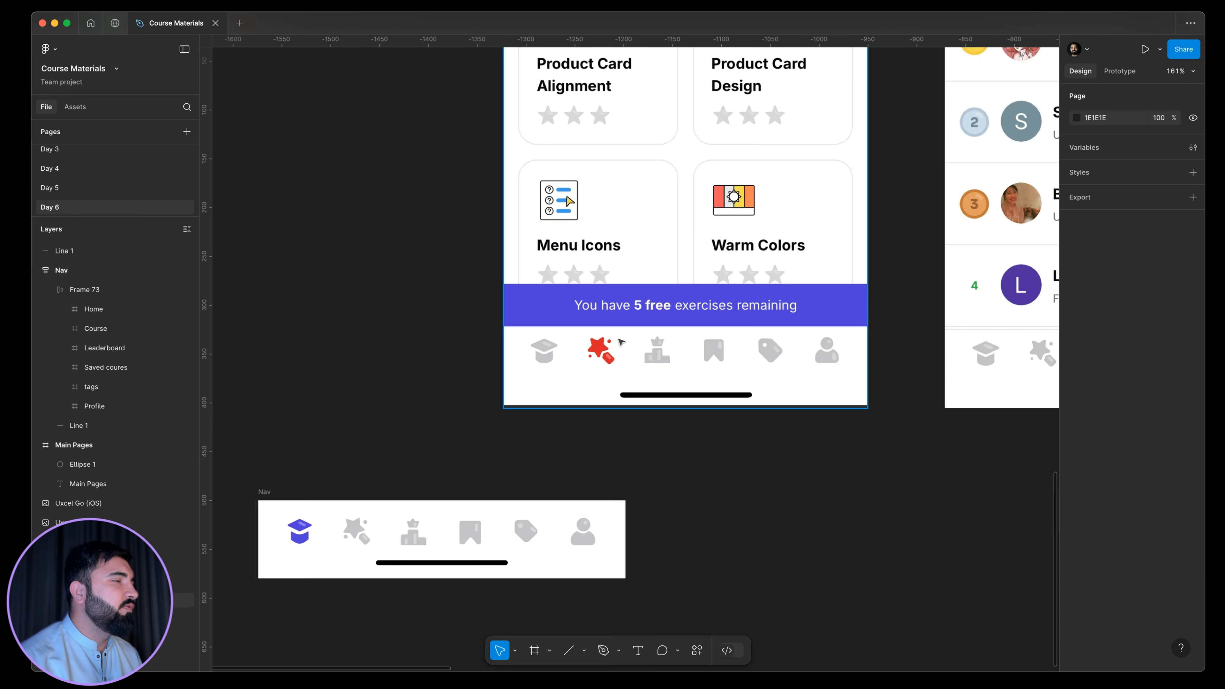
{"action": "scroll", "coordinate": [605, 386], "scroll_direction": "up", "scroll_amount": 2}
{"action": "scroll", "coordinate": [612, 388], "scroll_direction": "up", "scroll_amount": 5}
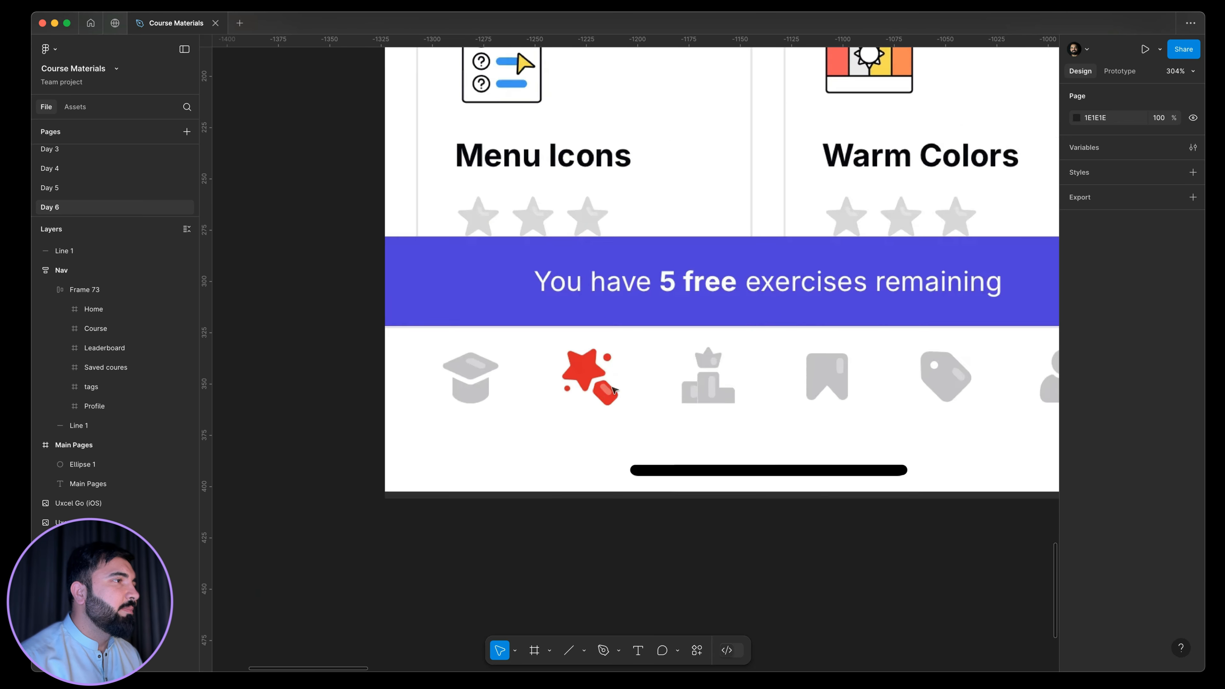
{"action": "scroll", "coordinate": [606, 386], "scroll_direction": "down", "scroll_amount": 3}
{"action": "scroll", "coordinate": [444, 548], "scroll_direction": "down", "scroll_amount": 3}
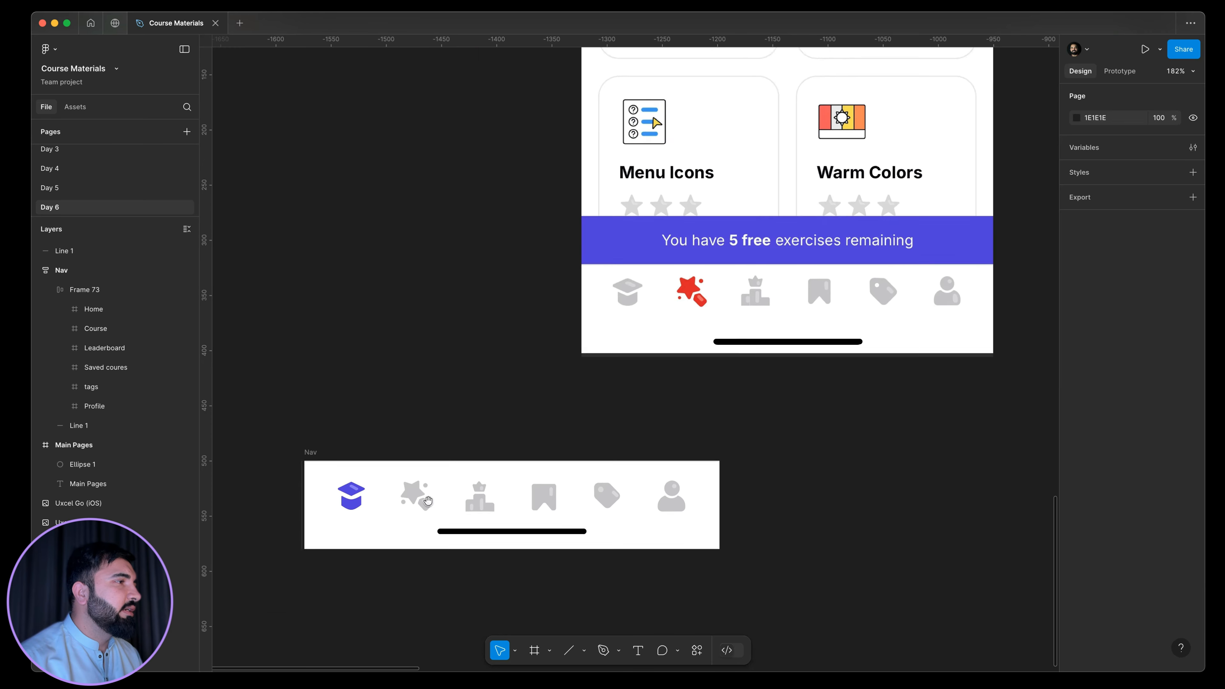
- Inspect the individual icons in the Nav frame, including Course, Saved coures and Profile, against the reference bars' highlighted icons
{"action": "scroll", "coordinate": [429, 443], "scroll_direction": "up", "scroll_amount": 5}
{"action": "left_click", "coordinate": [431, 442]}
{"action": "scroll", "coordinate": [431, 441], "scroll_direction": "down", "scroll_amount": 5}
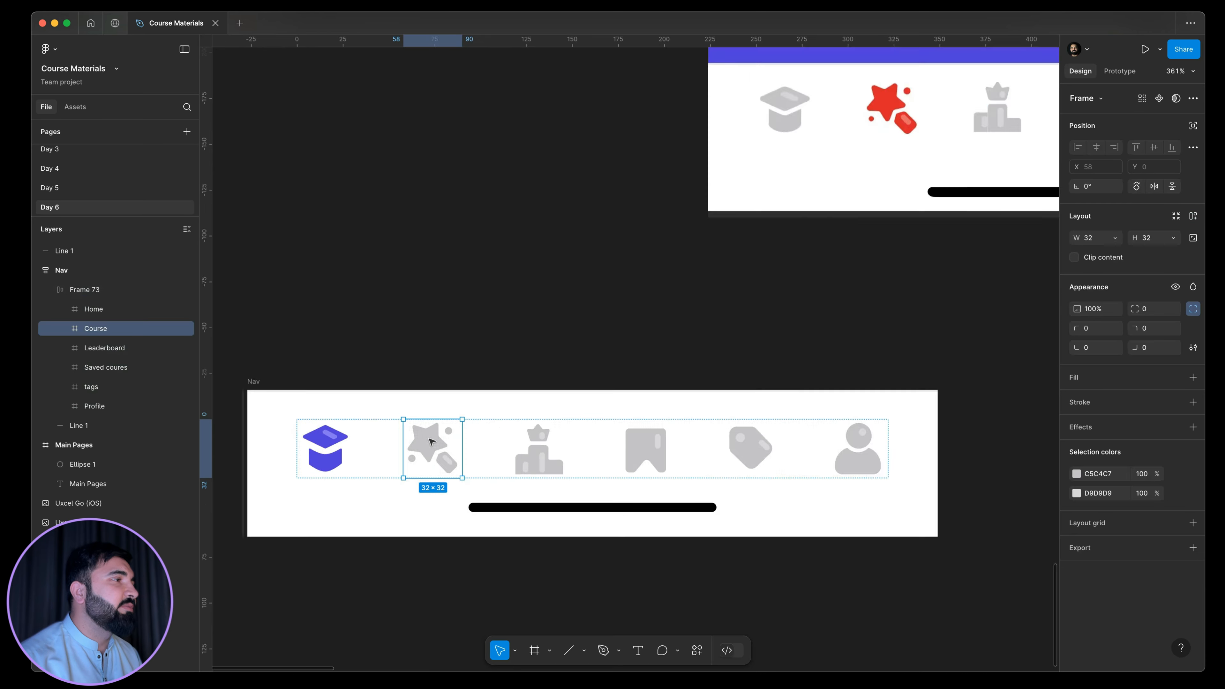
{"action": "scroll", "coordinate": [670, 276], "scroll_direction": "up", "scroll_amount": 3}
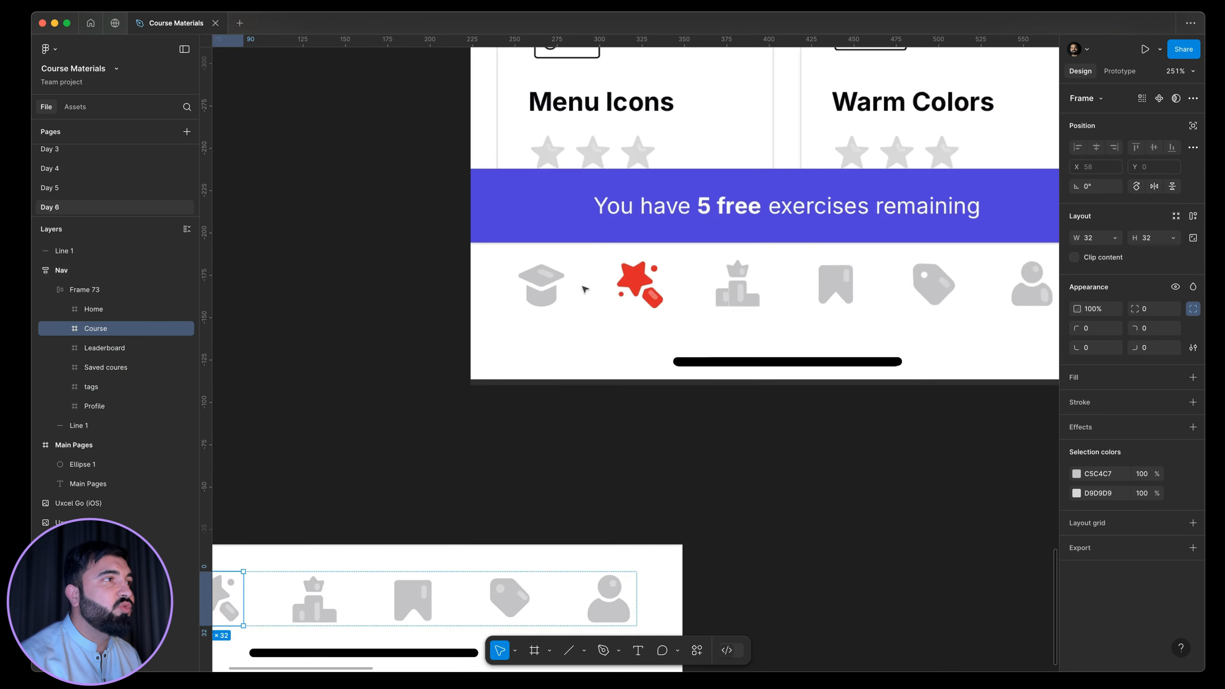
{"action": "scroll", "coordinate": [584, 282], "scroll_direction": "down", "scroll_amount": 5}
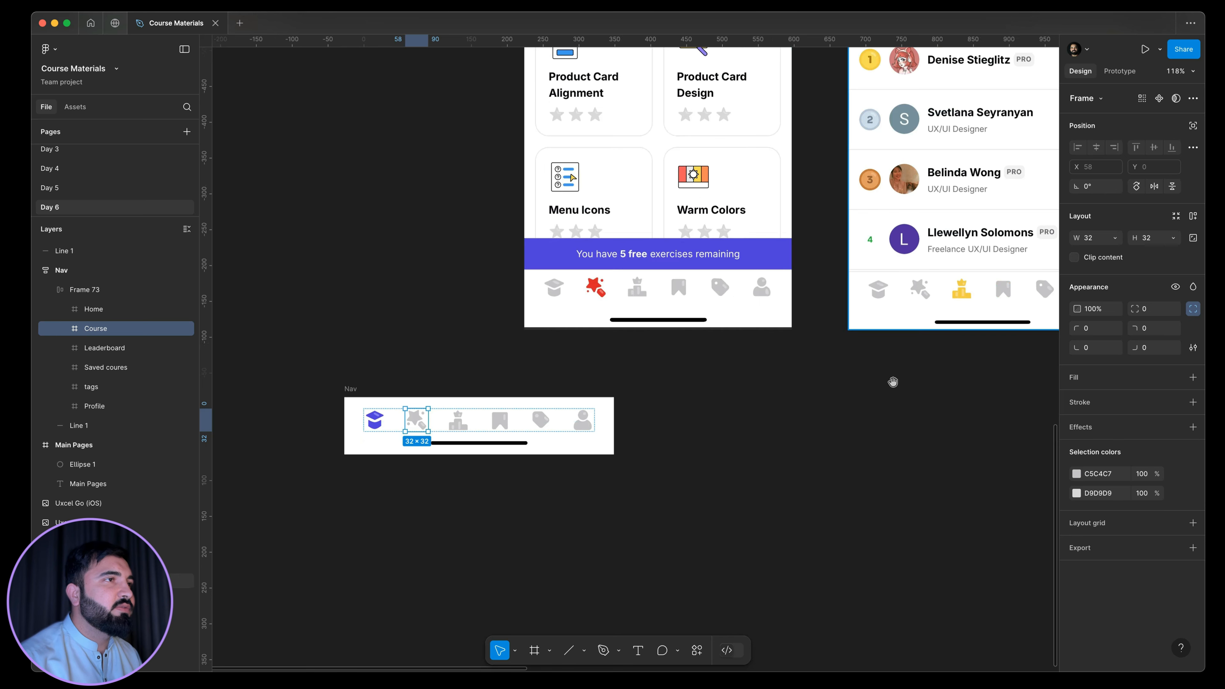
{"action": "left_click", "coordinate": [501, 420]}
{"action": "scroll", "coordinate": [538, 423], "scroll_direction": "up", "scroll_amount": 1}
{"action": "left_click", "coordinate": [539, 423]}
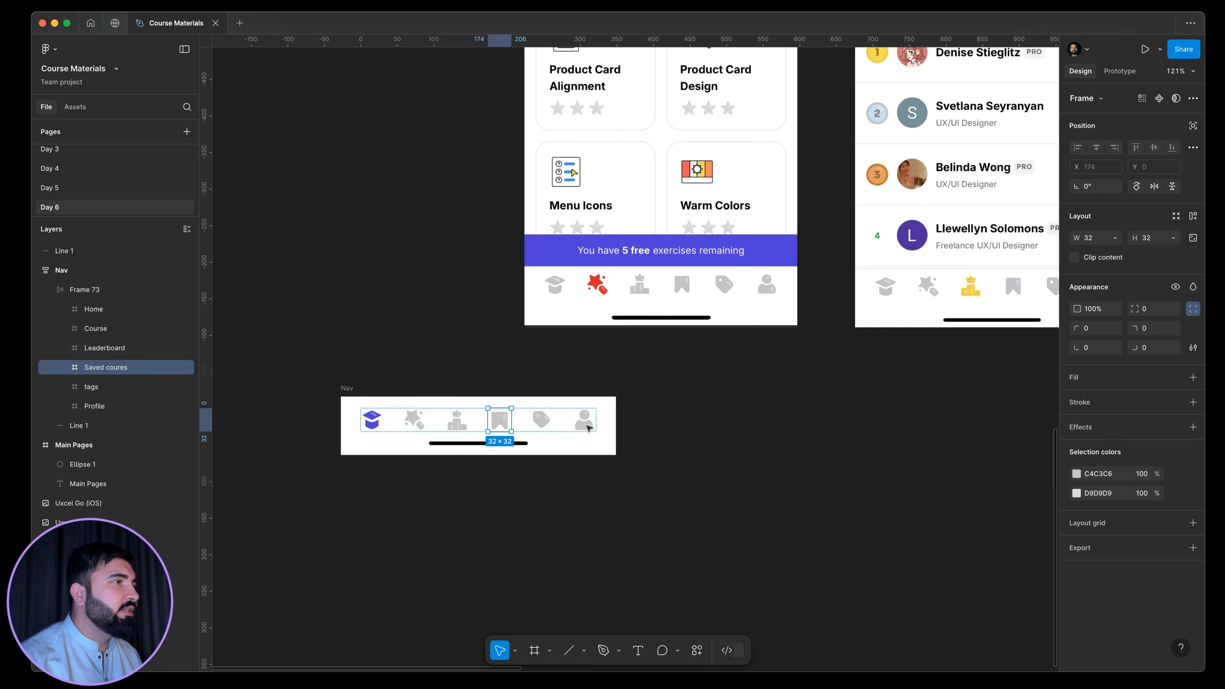
{"action": "left_click", "coordinate": [588, 427]}
{"action": "left_click", "coordinate": [708, 444]}
{"action": "left_click", "coordinate": [352, 390]}
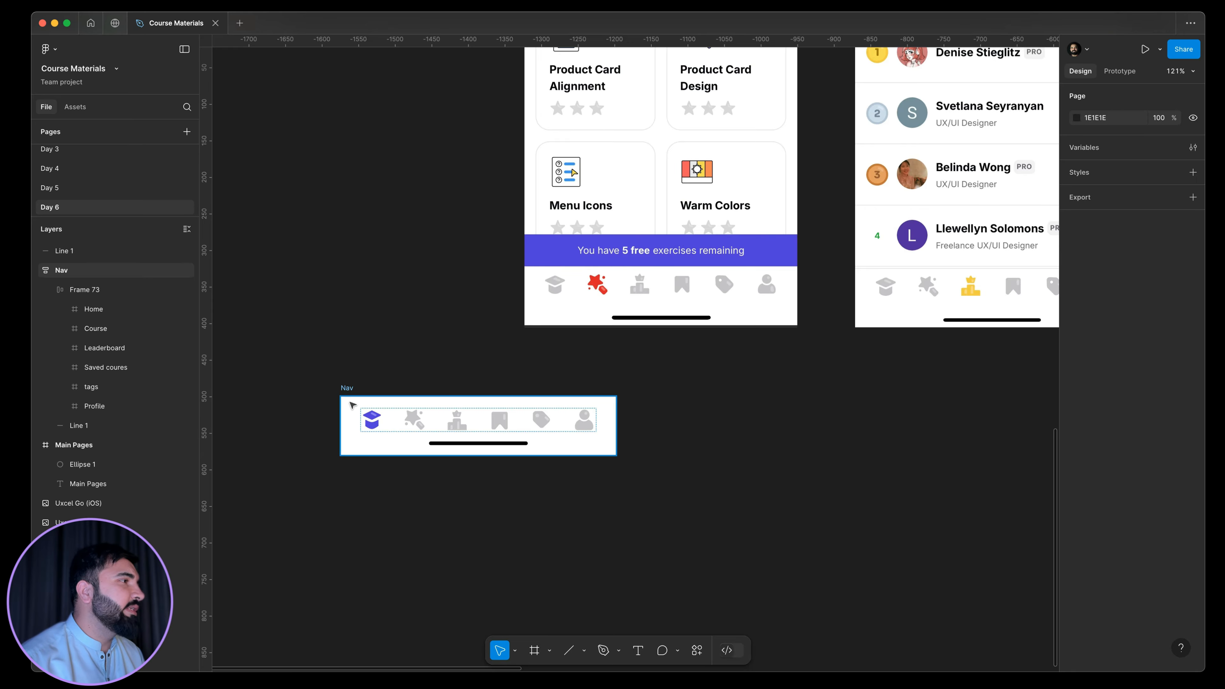
{"action": "scroll", "coordinate": [350, 401], "scroll_direction": "up", "scroll_amount": 4}
{"action": "left_click", "coordinate": [402, 379]}
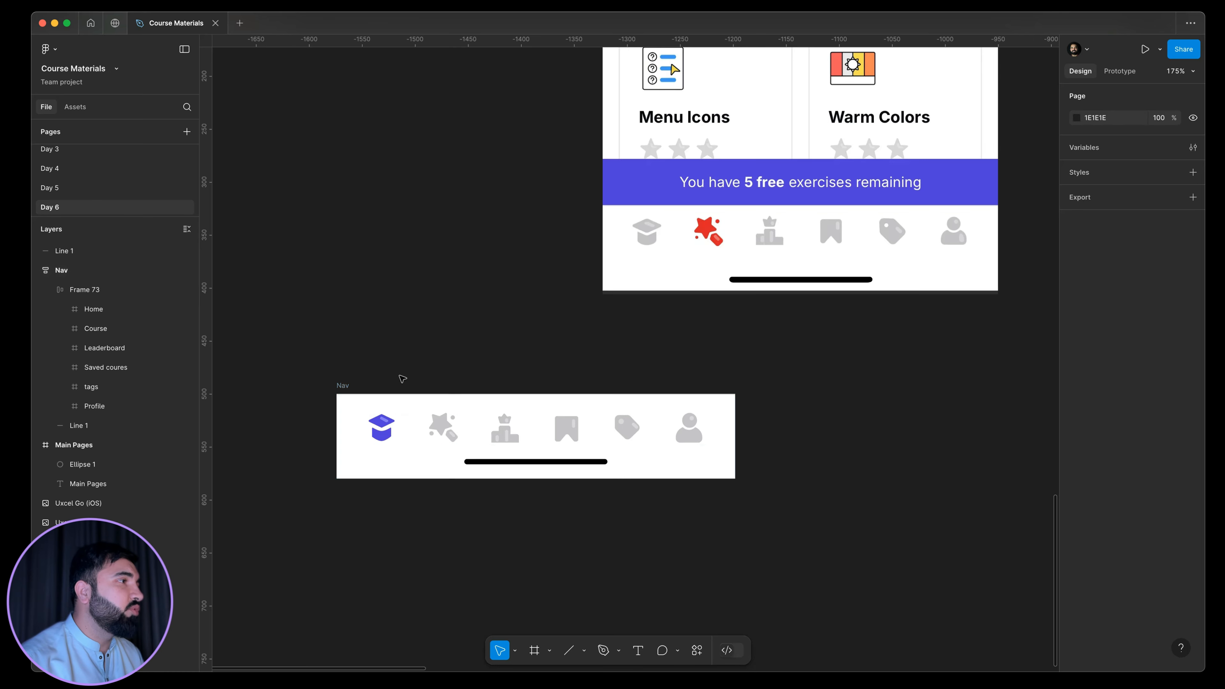
{"action": "left_click_drag", "start_coordinate": [634, 334], "coordinate": [554, 395]}
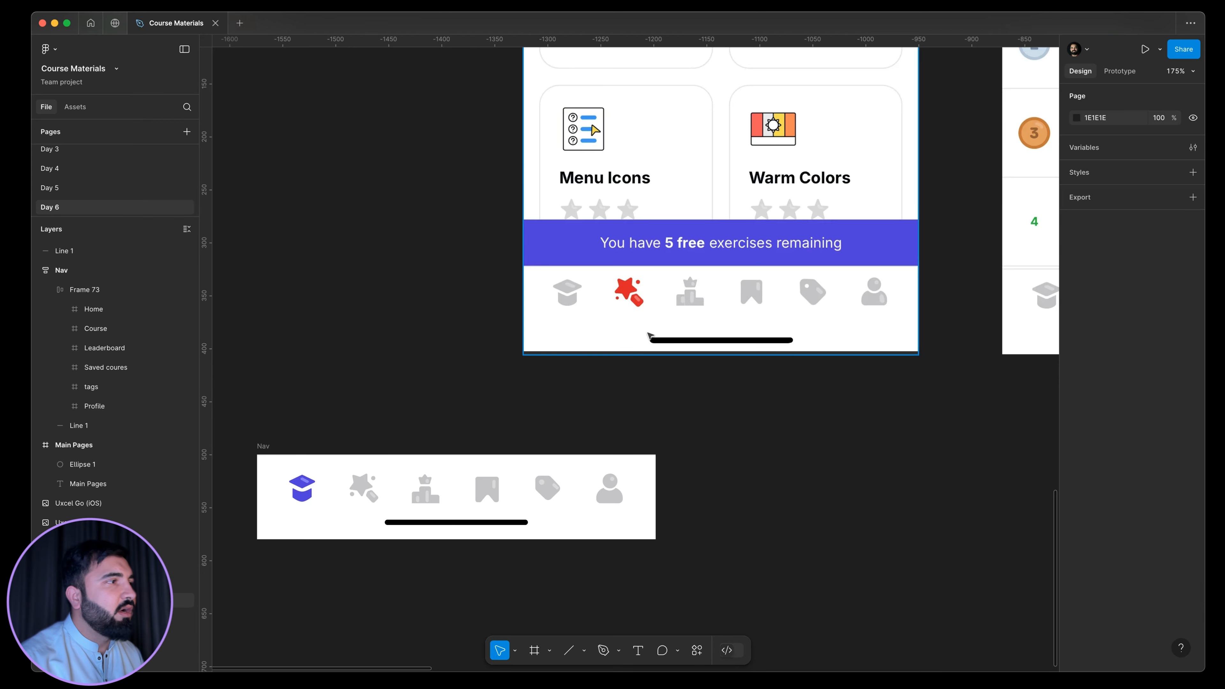
{"action": "scroll", "coordinate": [502, 478], "scroll_direction": "left", "scroll_amount": 5}
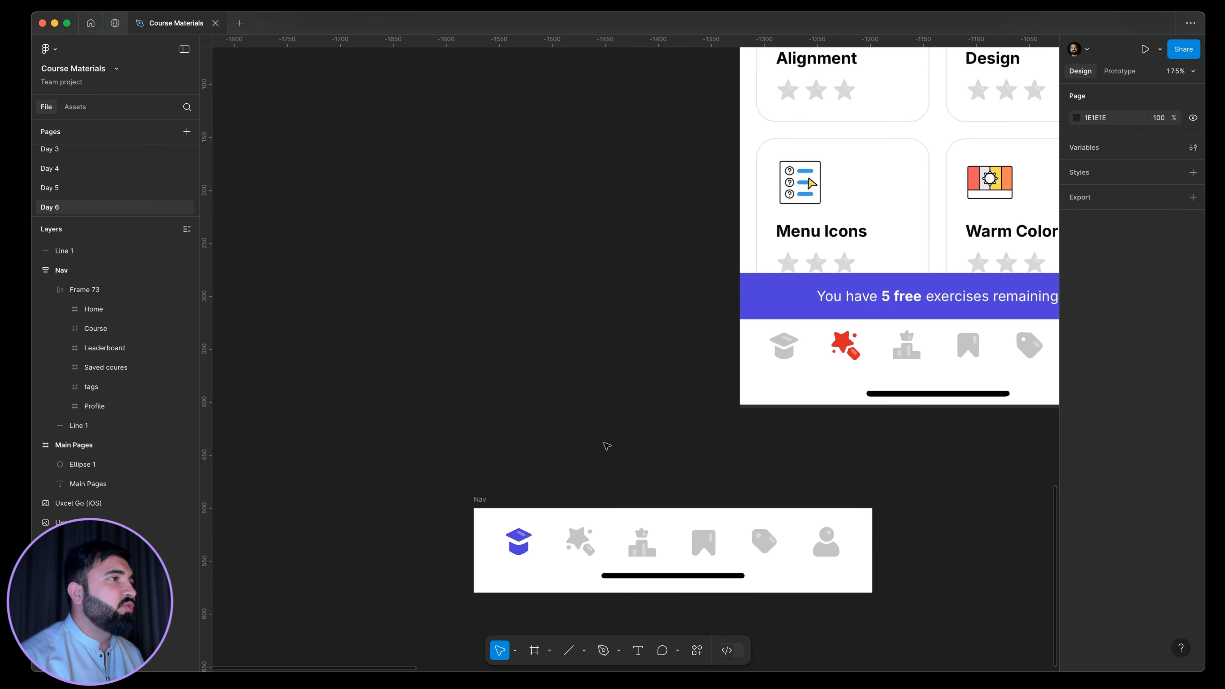
- Go to the Day 5 page and copy the first Select course TABS SELECT screen, the one with the two-tone icons
{"action": "scroll", "coordinate": [607, 446], "scroll_direction": "down", "scroll_amount": 10}
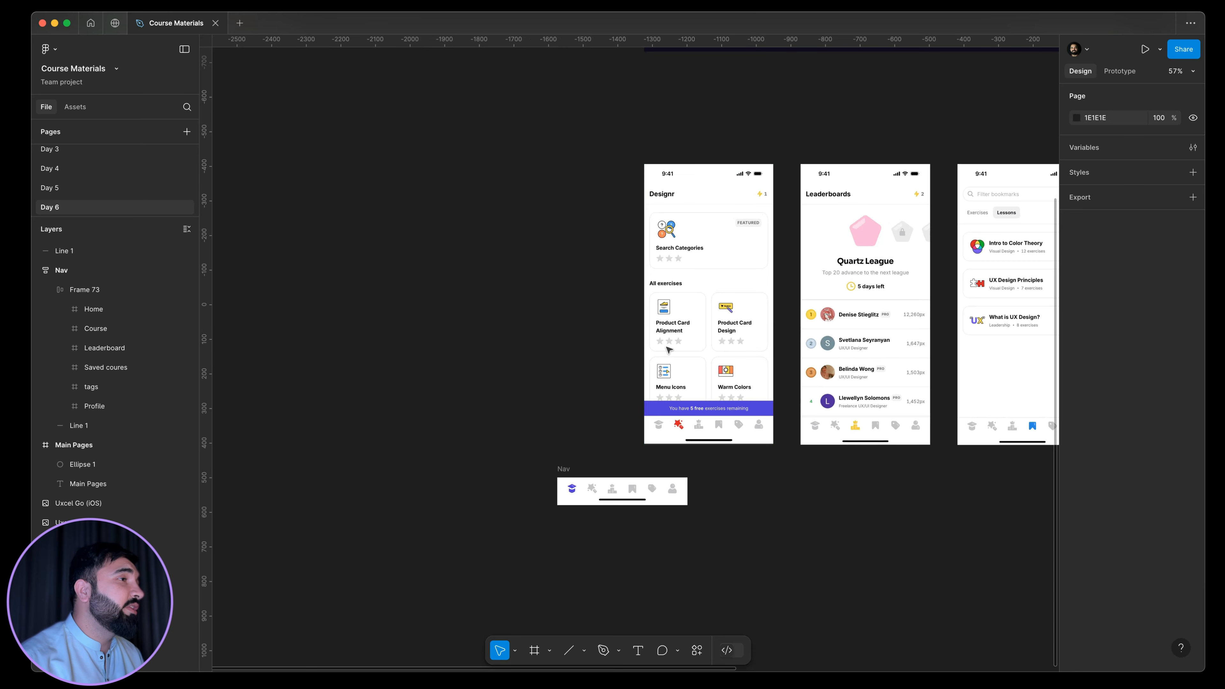
{"action": "scroll", "coordinate": [574, 355], "scroll_direction": "right", "scroll_amount": 6}
{"action": "scroll", "coordinate": [573, 355], "scroll_direction": "up", "scroll_amount": 2}
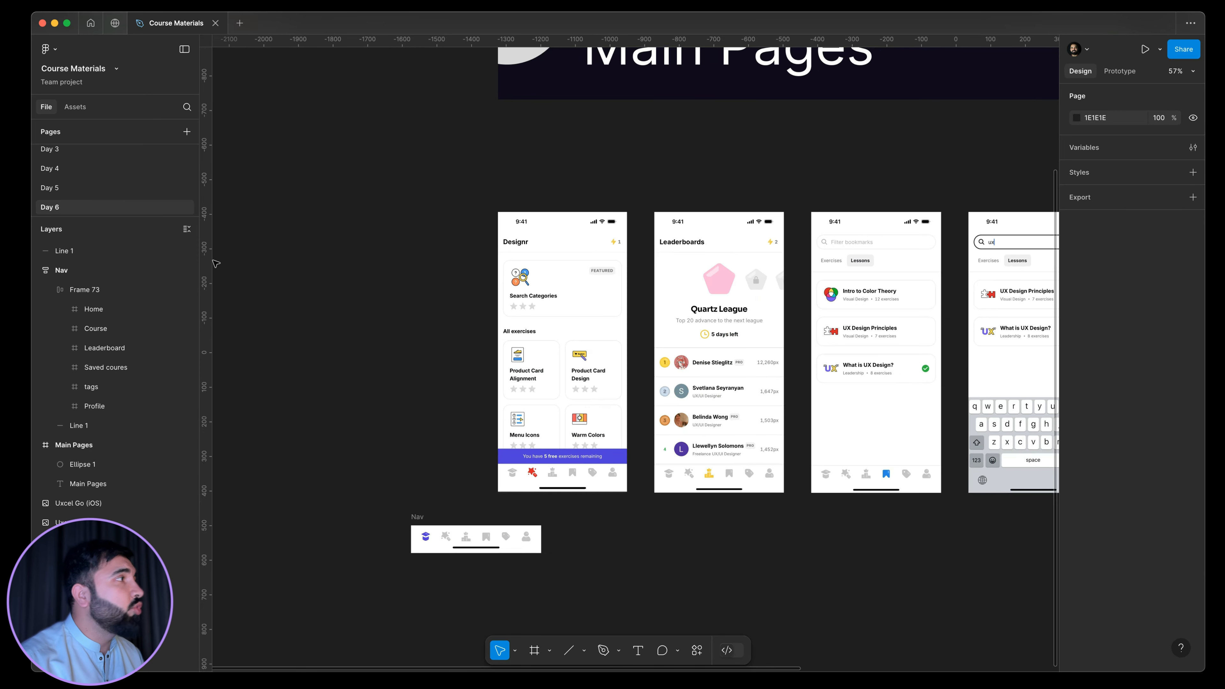
{"action": "left_click", "coordinate": [96, 188]}
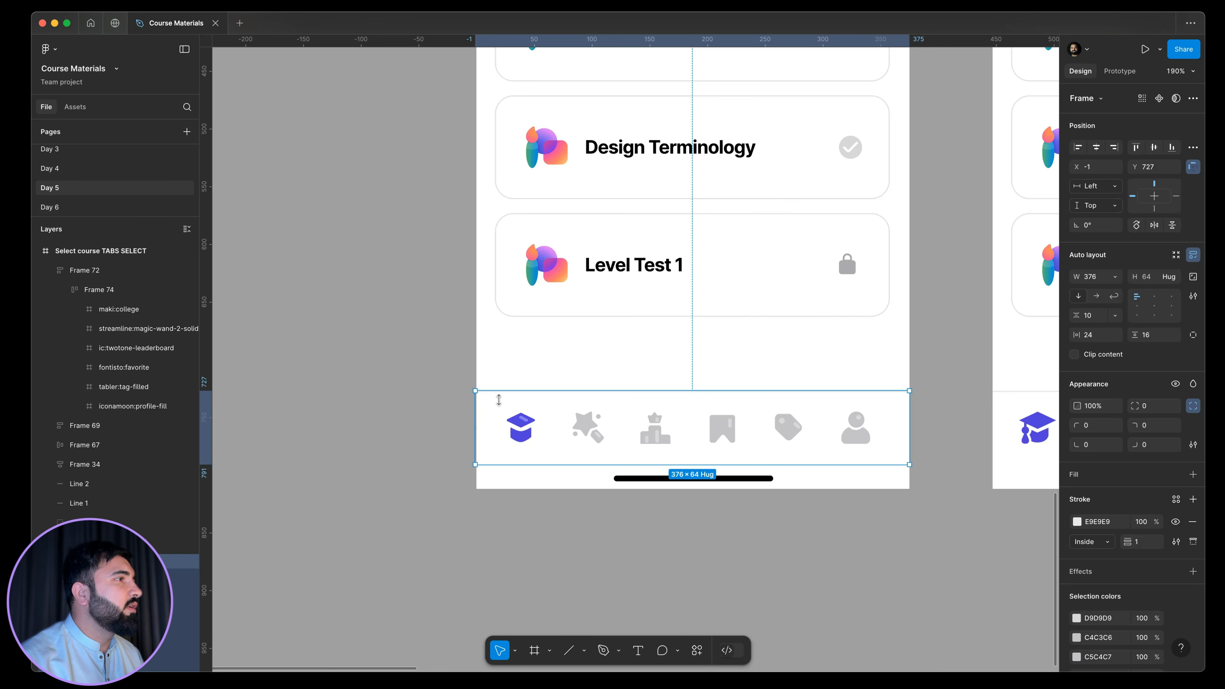
{"action": "scroll", "coordinate": [499, 399], "scroll_direction": "down", "scroll_amount": 5}
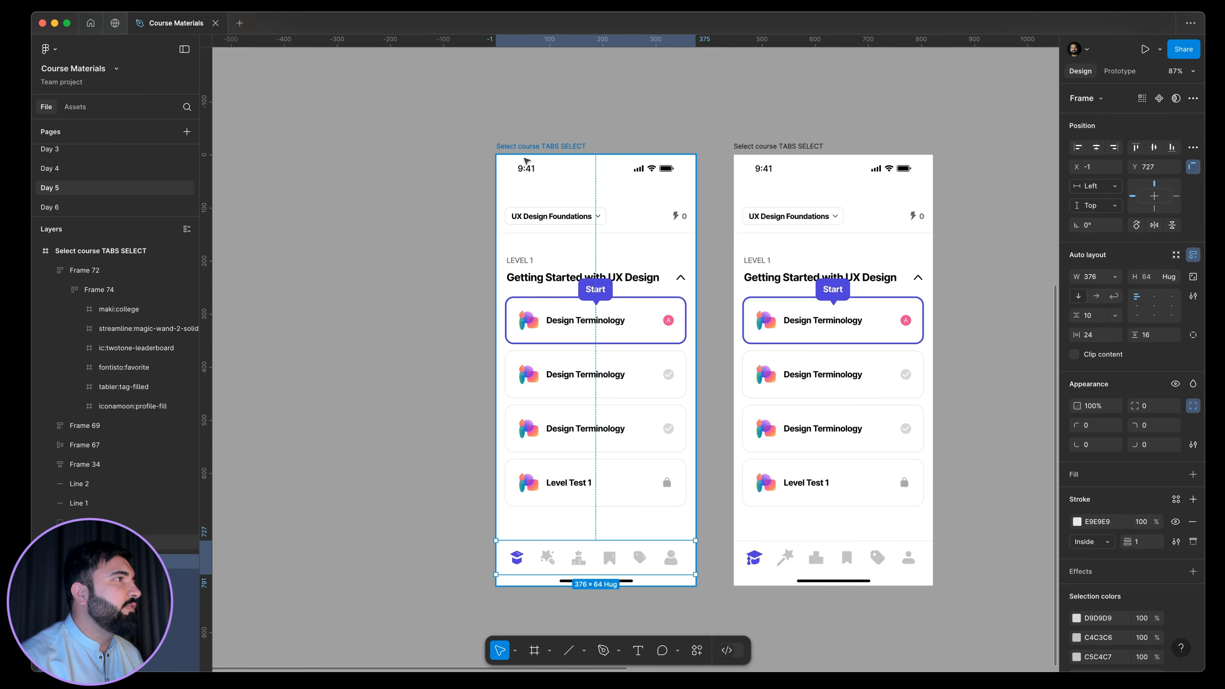
{"action": "key", "text": "Escape"}
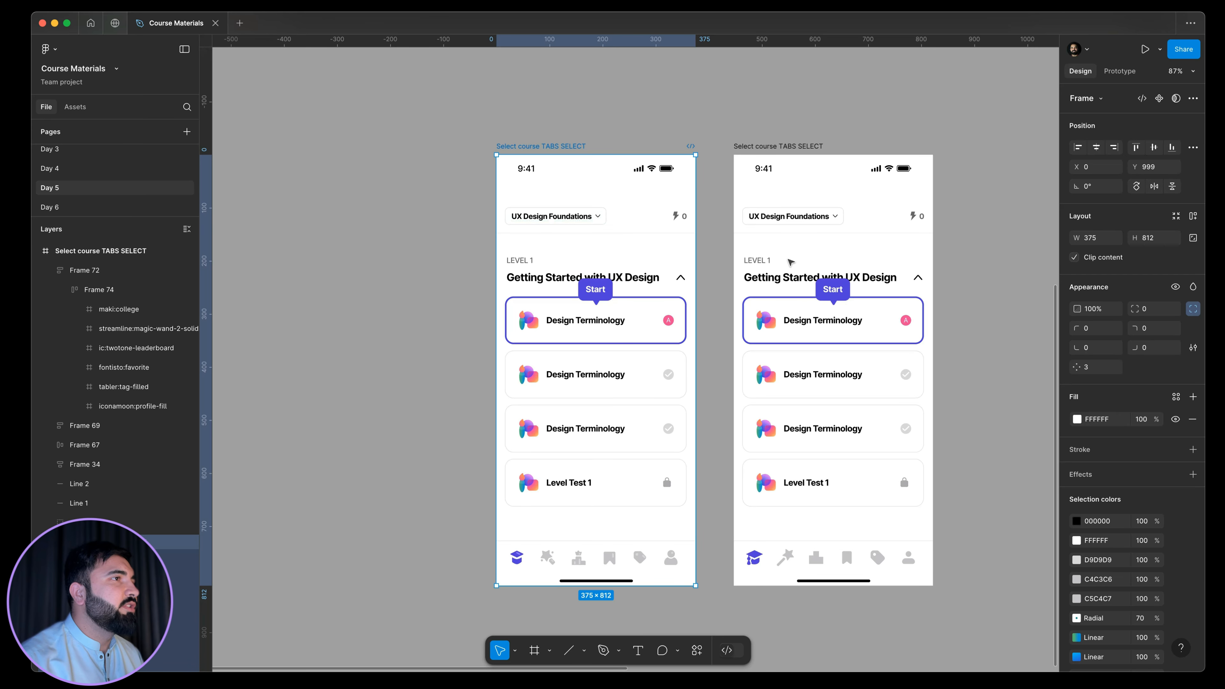
{"action": "scroll", "coordinate": [790, 262], "scroll_direction": "down", "scroll_amount": 5}
{"action": "scroll", "coordinate": [604, 255], "scroll_direction": "up", "scroll_amount": 3}
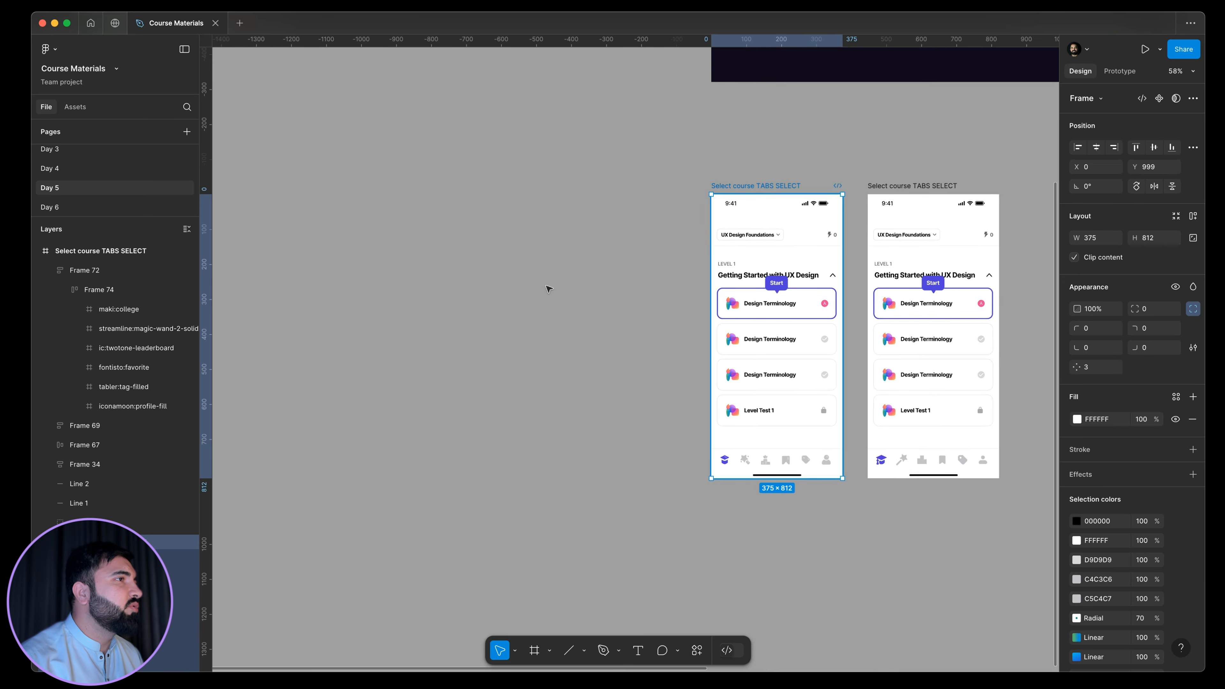
- Paste the copied course screen onto the Day 6 page and place it directly beside the Designr screen, before it in the row
{"action": "left_click", "coordinate": [111, 206]}
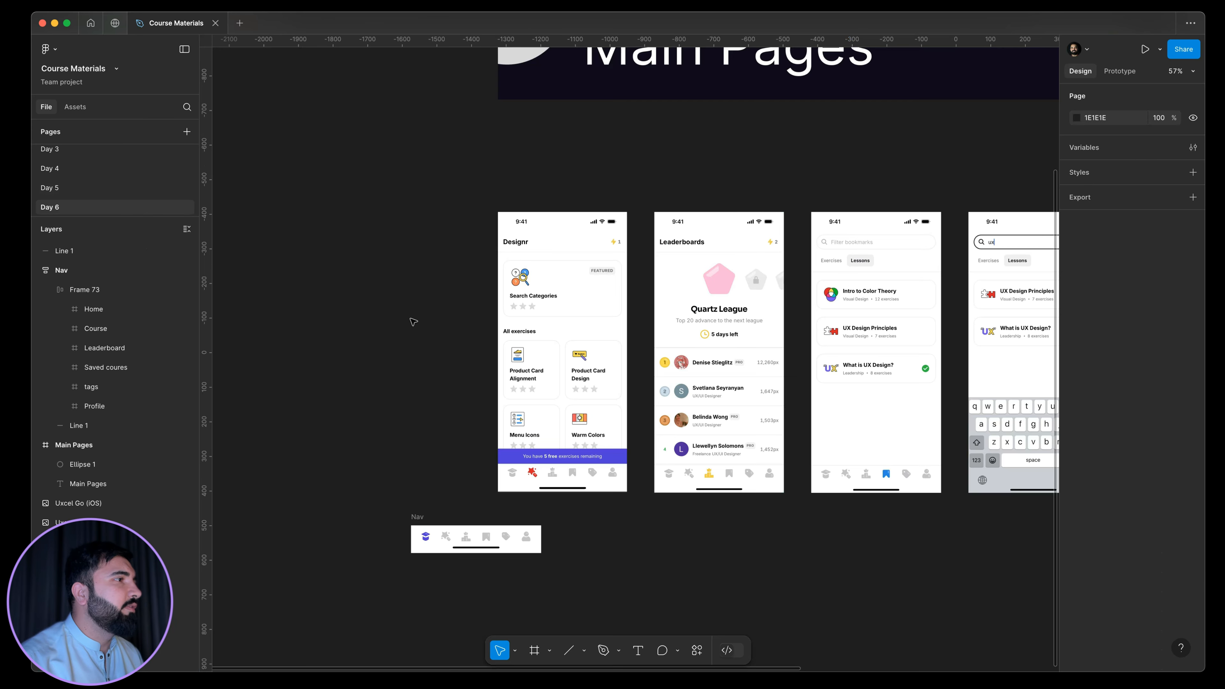
{"action": "scroll", "coordinate": [684, 301], "scroll_direction": "left", "scroll_amount": 5}
{"action": "key", "text": "ctrl+v"}
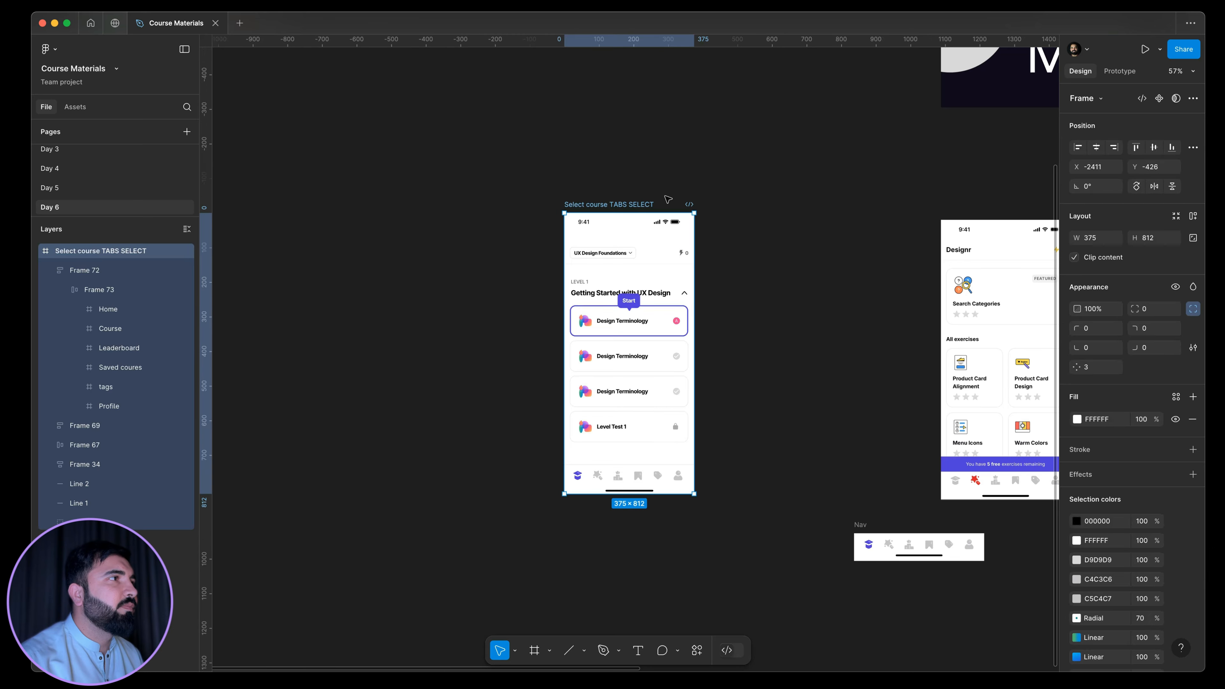
{"action": "left_click_drag", "start_coordinate": [646, 205], "coordinate": [871, 213]}
{"action": "scroll", "coordinate": [427, 293], "scroll_direction": "right", "scroll_amount": 10}
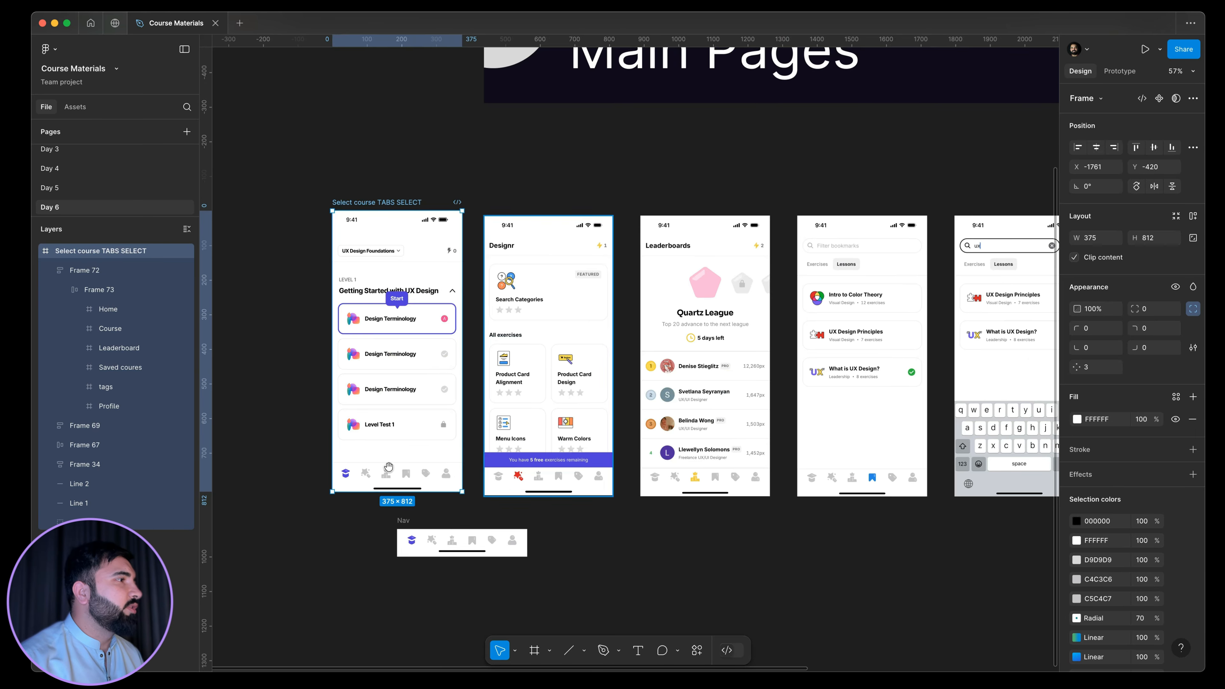
- Delete the old tab bar, Frame 72, and the home indicator line from the bottom of the Select course TABS SELECT screen
{"action": "scroll", "coordinate": [388, 467], "scroll_direction": "up", "scroll_amount": 6}
{"action": "left_click", "coordinate": [672, 467]}
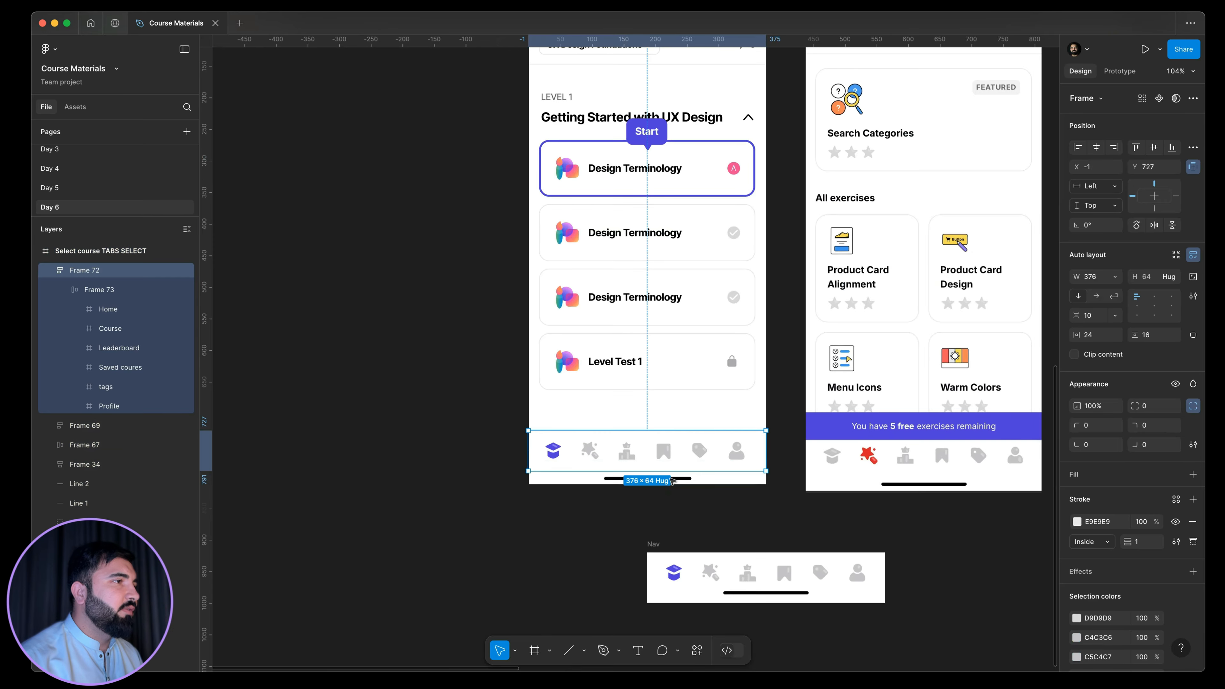
{"action": "key", "text": "Delete"}
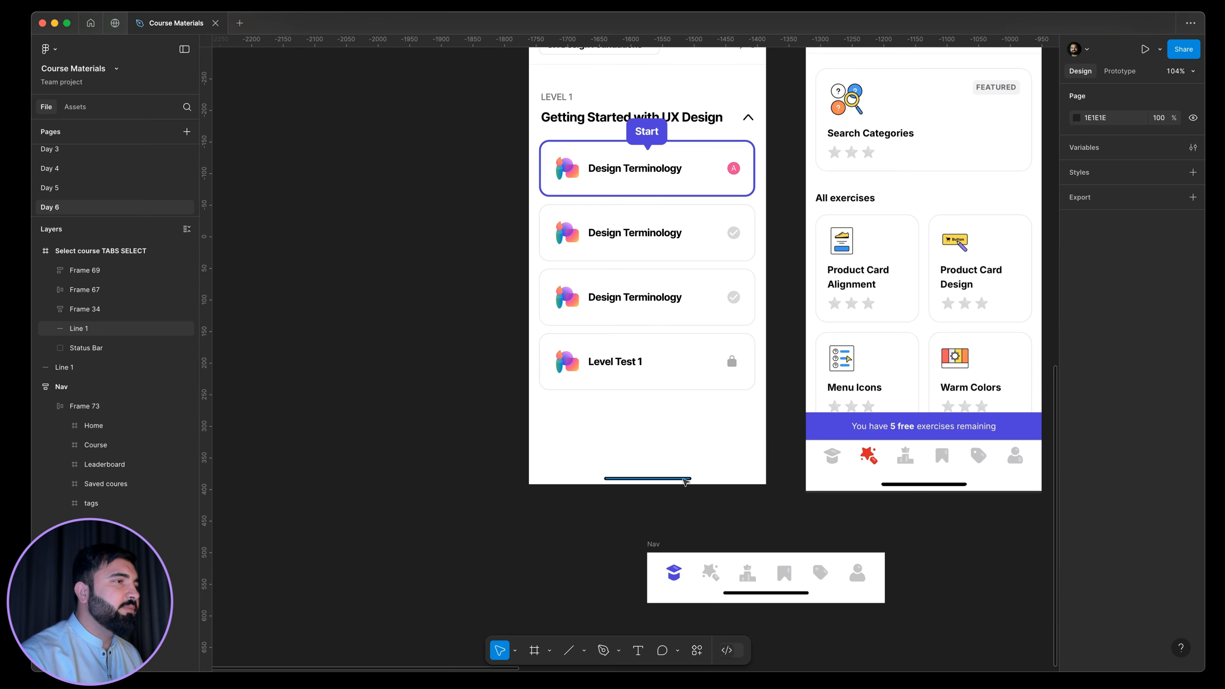
{"action": "scroll", "coordinate": [684, 482], "scroll_direction": "left", "scroll_amount": 7}
{"action": "scroll", "coordinate": [685, 482], "scroll_direction": "down", "scroll_amount": 2}
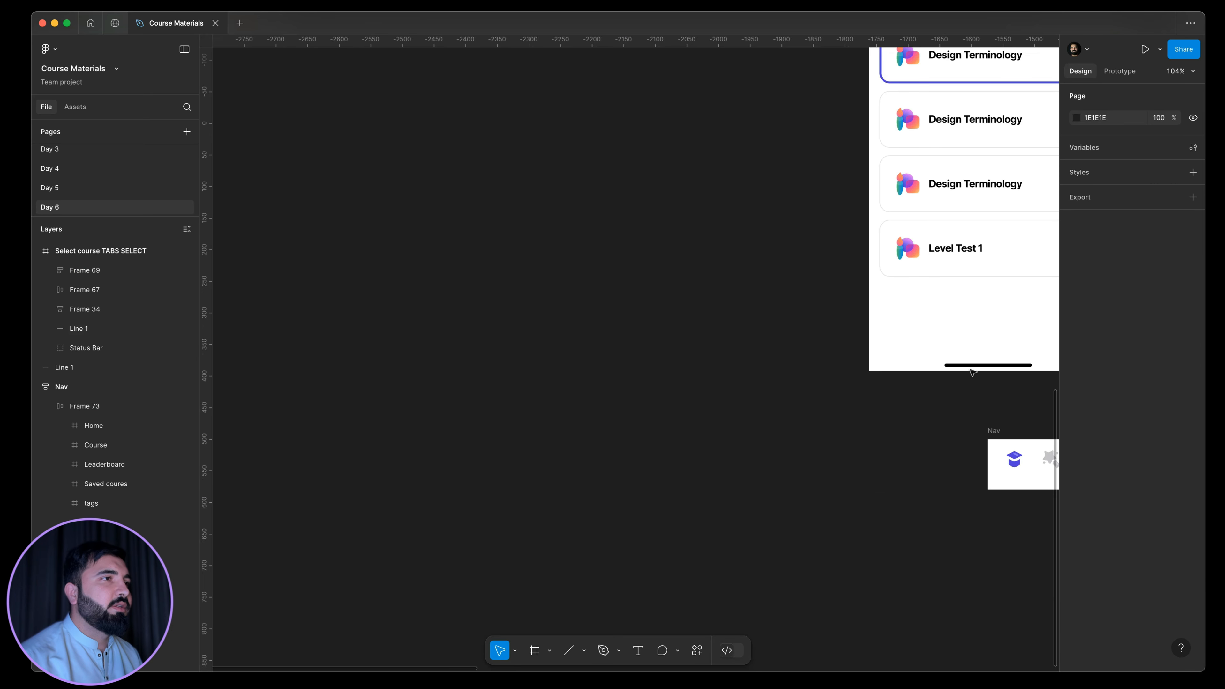
{"action": "left_click", "coordinate": [973, 367]}
{"action": "key", "text": "Delete"}
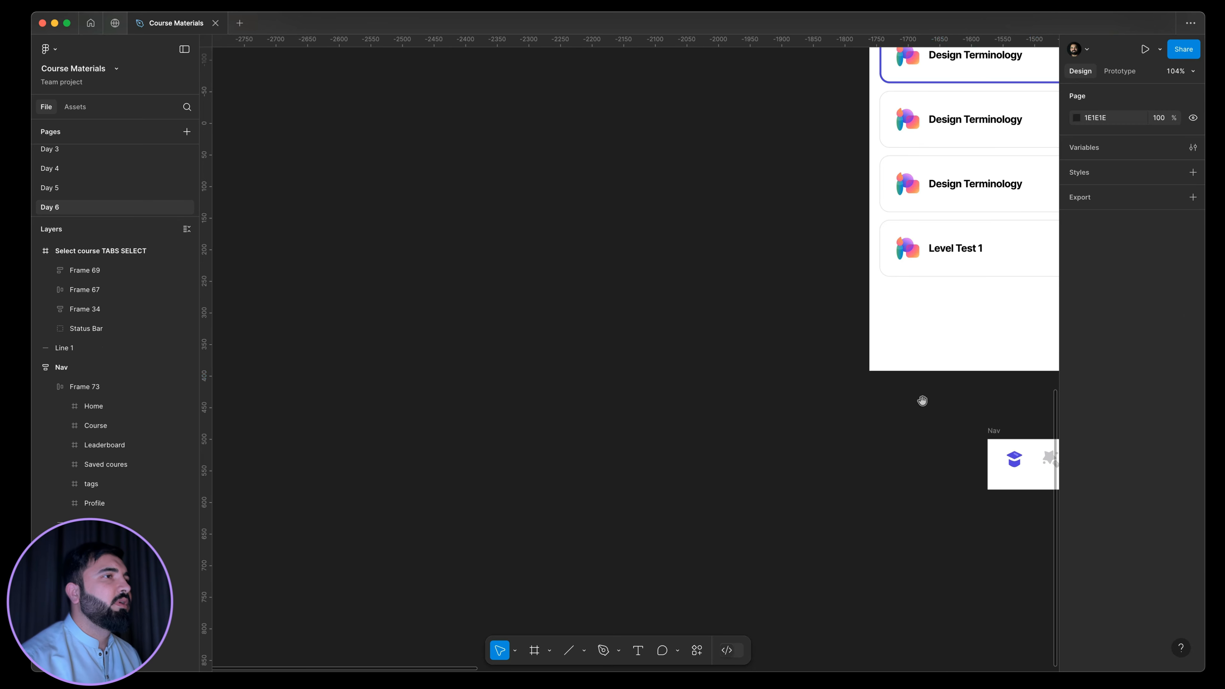
- Move the Nav frame to the free space just below the Designr screen and turn it into a component
{"action": "left_click_drag", "start_coordinate": [600, 360], "coordinate": [738, 357]}
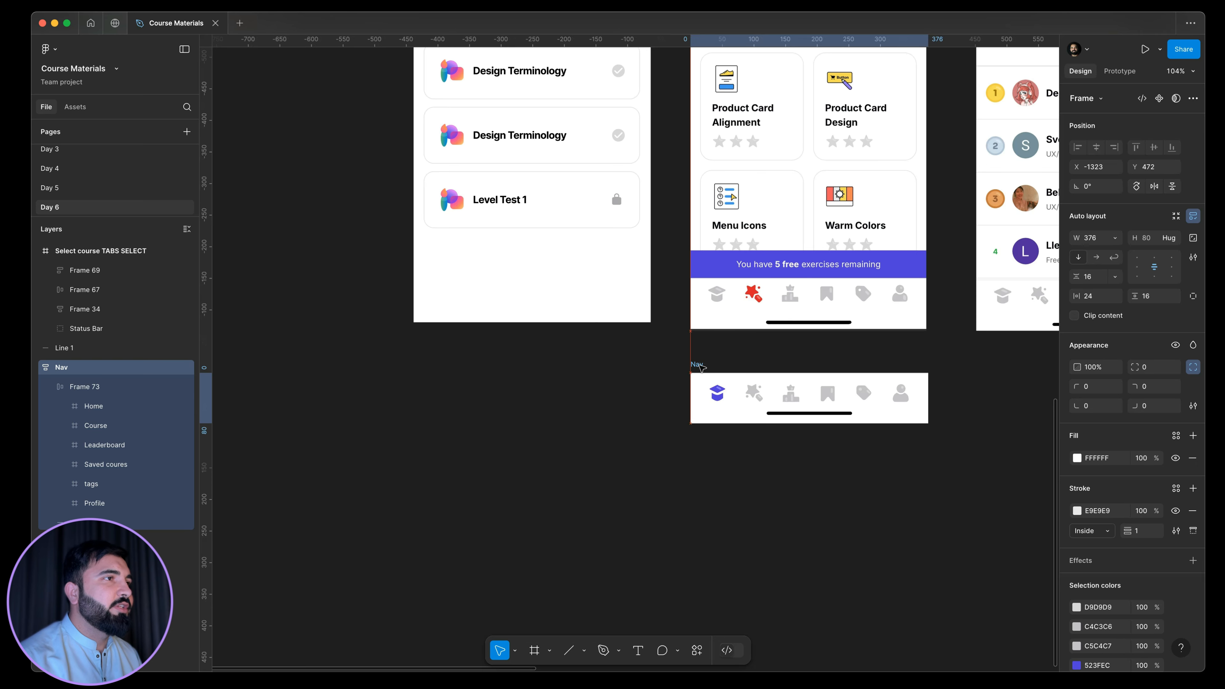
{"action": "scroll", "coordinate": [574, 419], "scroll_direction": "right", "scroll_amount": 3}
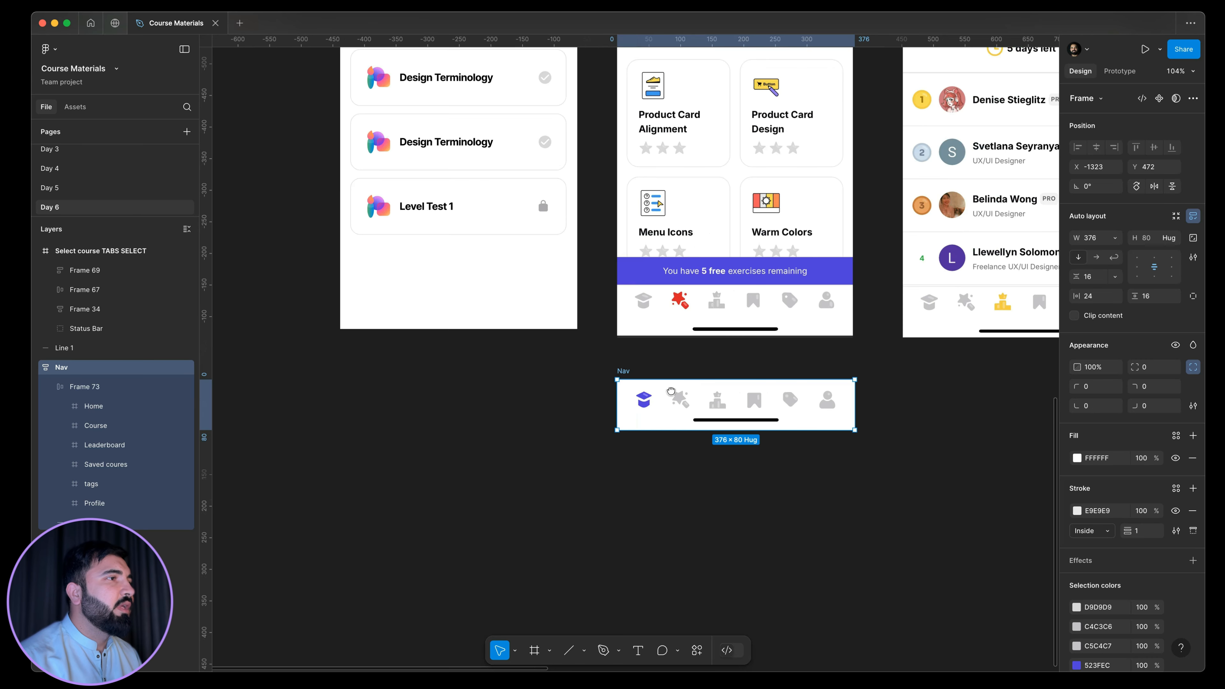
{"action": "left_click_drag", "start_coordinate": [631, 370], "coordinate": [594, 381]}
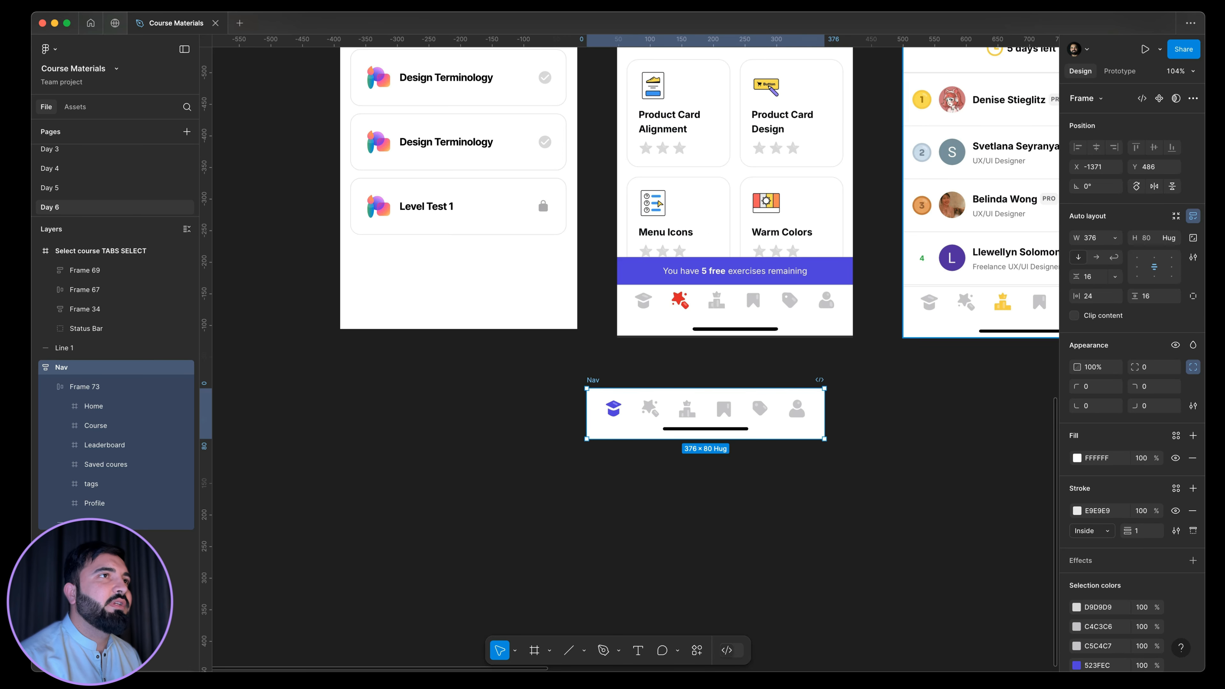
{"action": "left_click", "coordinate": [1162, 98]}
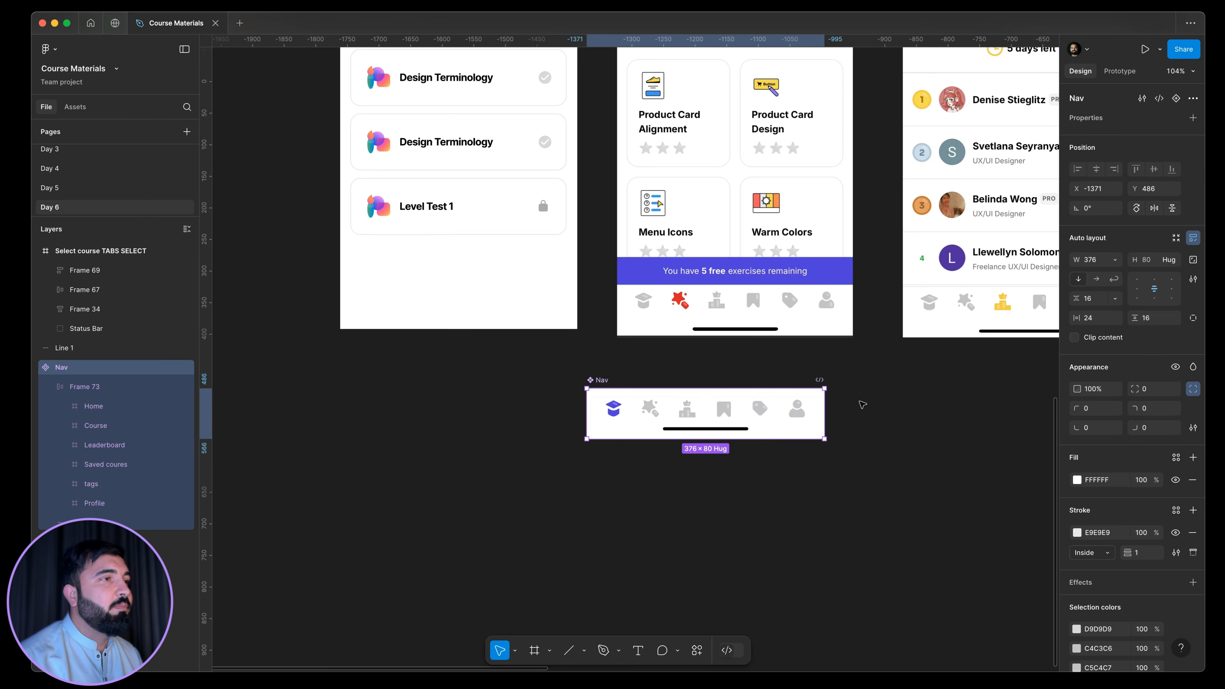
{"action": "scroll", "coordinate": [654, 401], "scroll_direction": "up", "scroll_amount": 2}
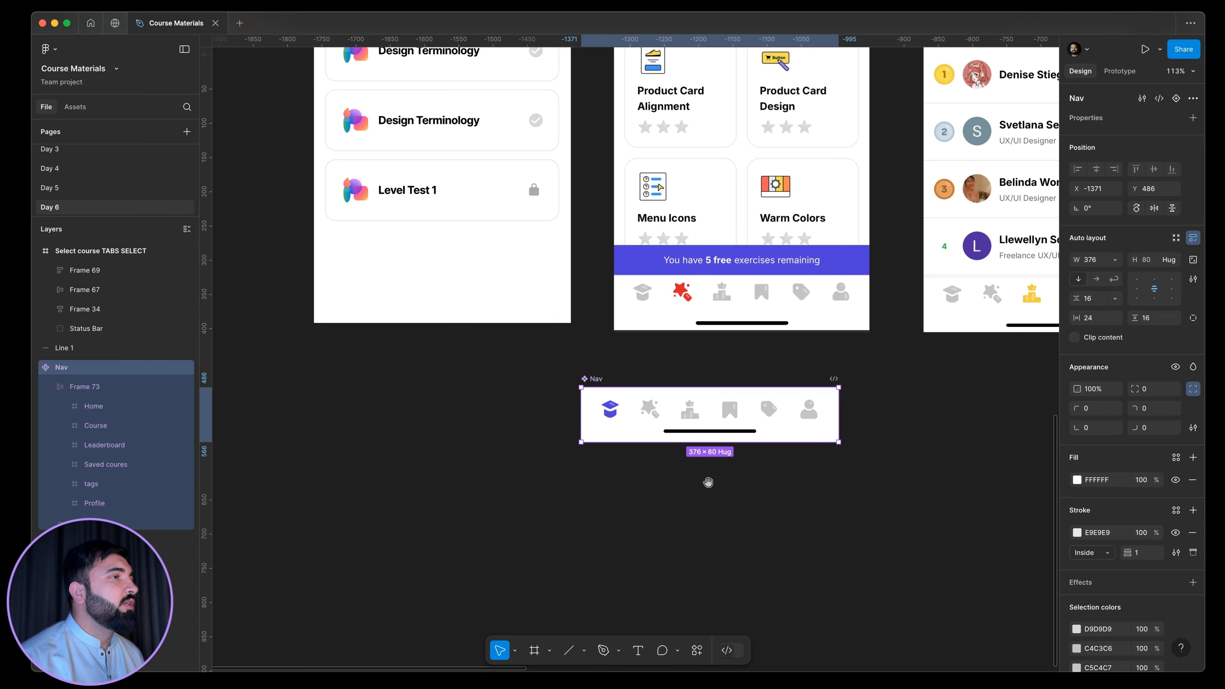
{"action": "scroll", "coordinate": [708, 482], "scroll_direction": "right", "scroll_amount": 3}
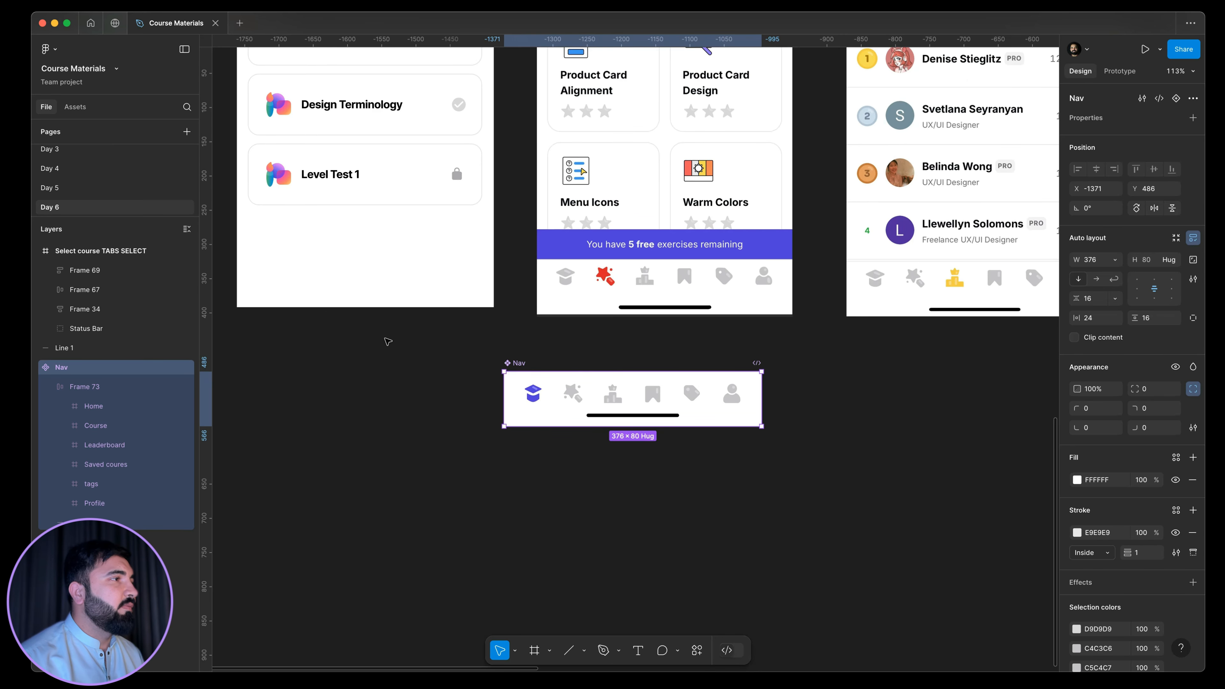
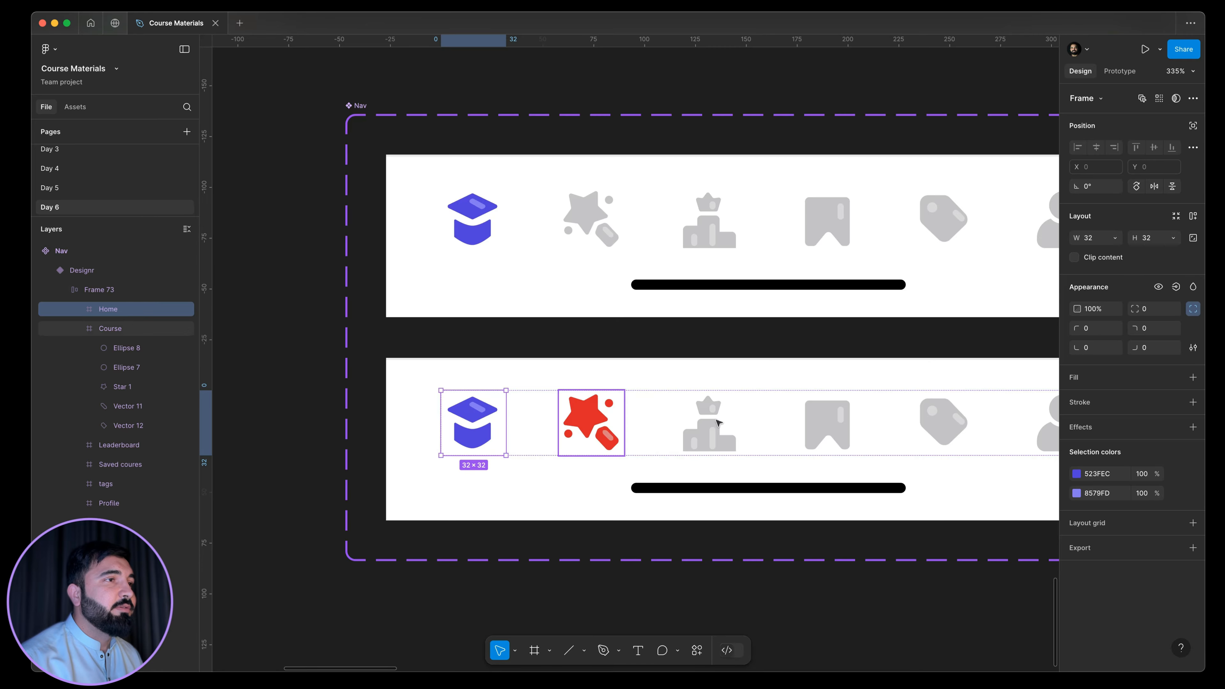
- Recolour the Home icon in the Designr variant grey, sampling C4C3C6 for its body and D9D9D9 for its highlight from the leaderboard icon
{"action": "left_click", "coordinate": [1077, 474]}
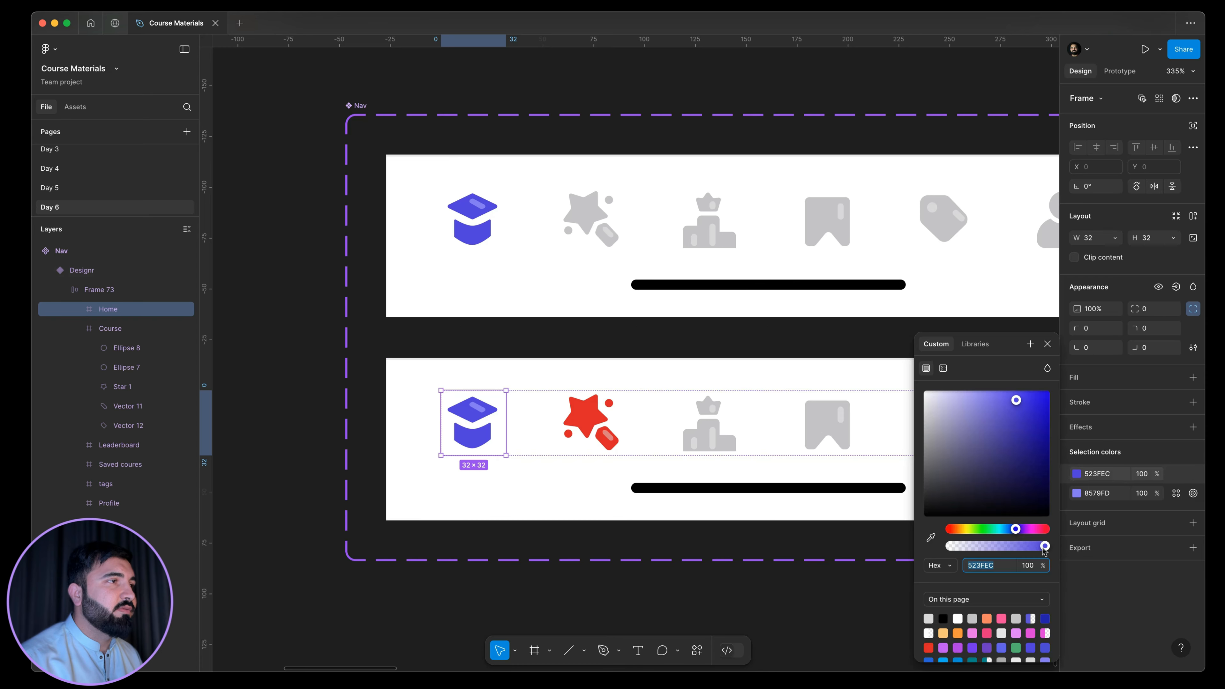
{"action": "left_click", "coordinate": [930, 537]}
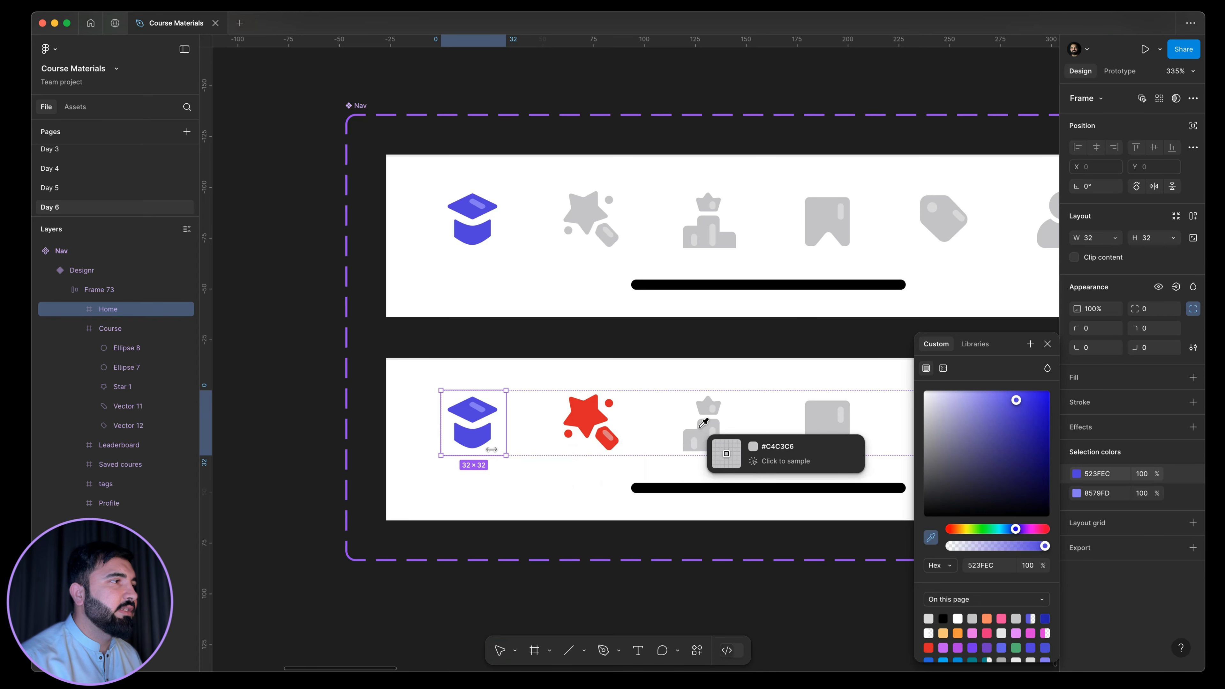
{"action": "left_click", "coordinate": [704, 431]}
{"action": "left_click", "coordinate": [1077, 495]}
{"action": "left_click", "coordinate": [930, 538]}
{"action": "left_click", "coordinate": [712, 432]}
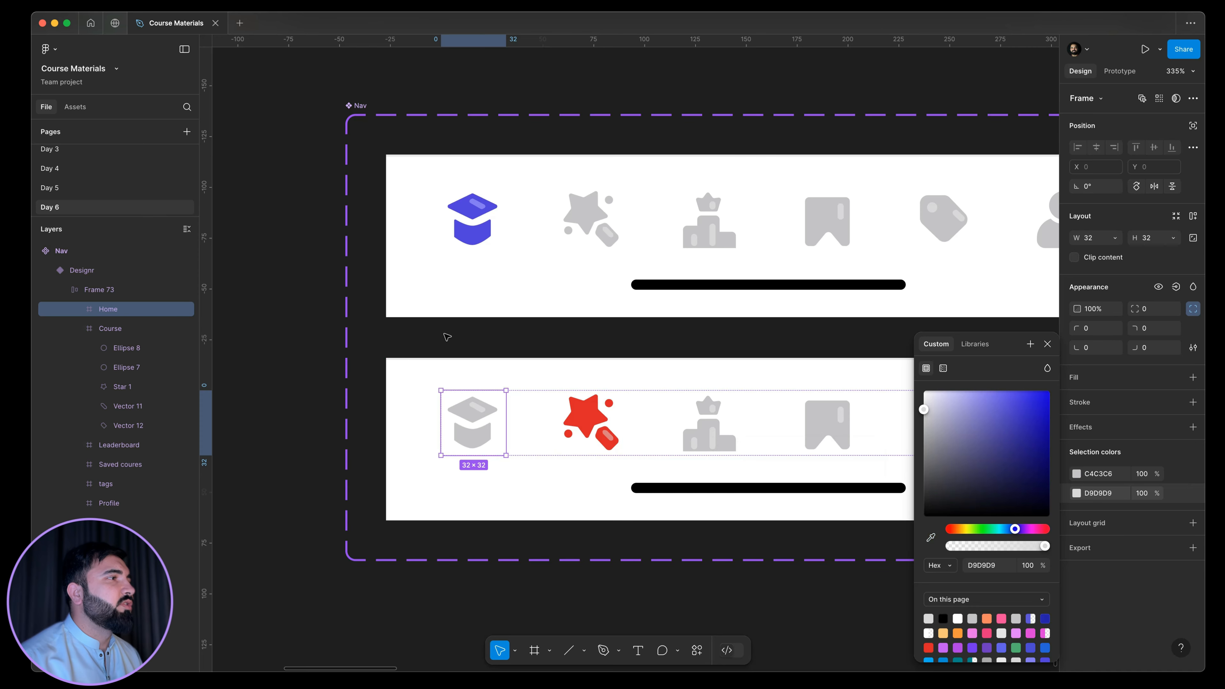
{"action": "scroll", "coordinate": [445, 334], "scroll_direction": "down", "scroll_amount": 8}
{"action": "left_click", "coordinate": [533, 514]}
{"action": "scroll", "coordinate": [452, 365], "scroll_direction": "up", "scroll_amount": 5}
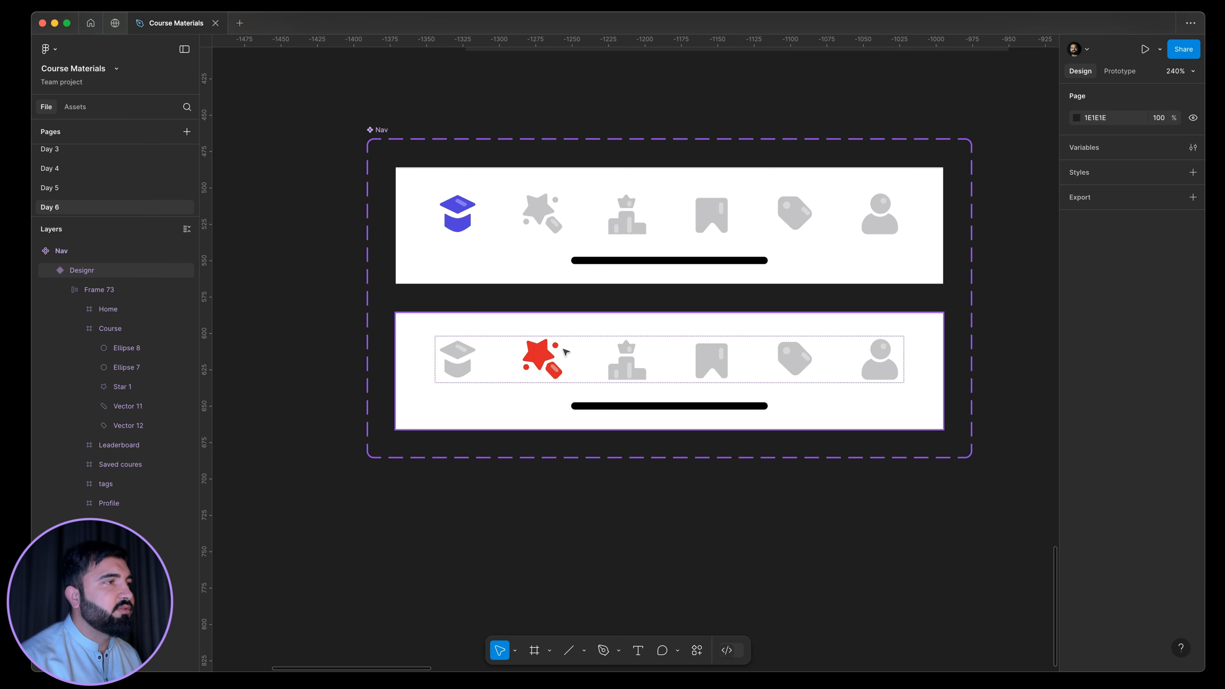
{"action": "scroll", "coordinate": [576, 389], "scroll_direction": "right", "scroll_amount": 4}
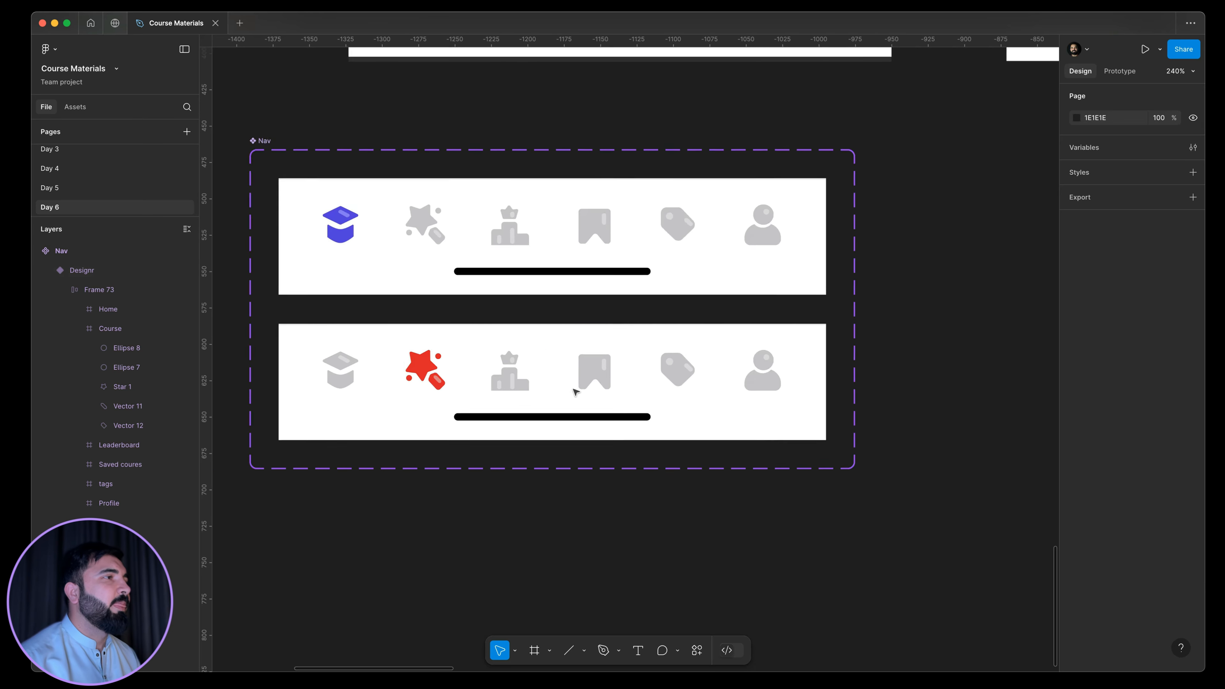
- Add a third variant below the Designr variant in the Nav component set
{"action": "left_click", "coordinate": [579, 388]}
{"action": "scroll", "coordinate": [580, 388], "scroll_direction": "down", "scroll_amount": 3}
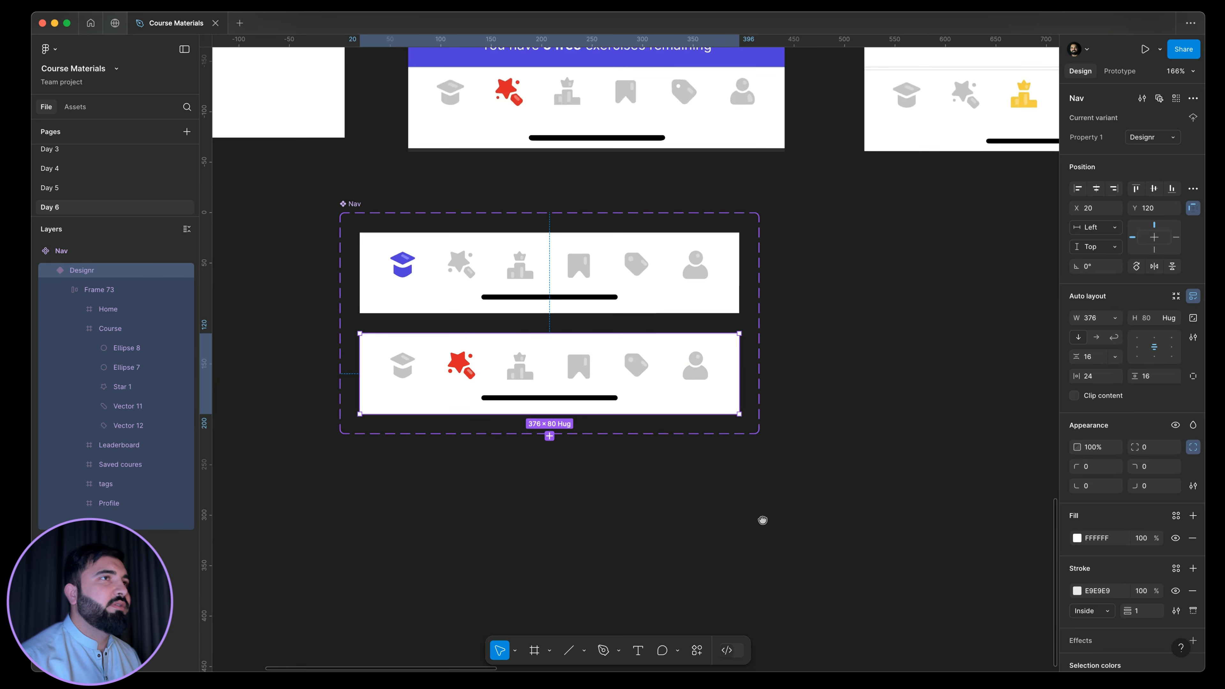
{"action": "left_click", "coordinate": [858, 342]}
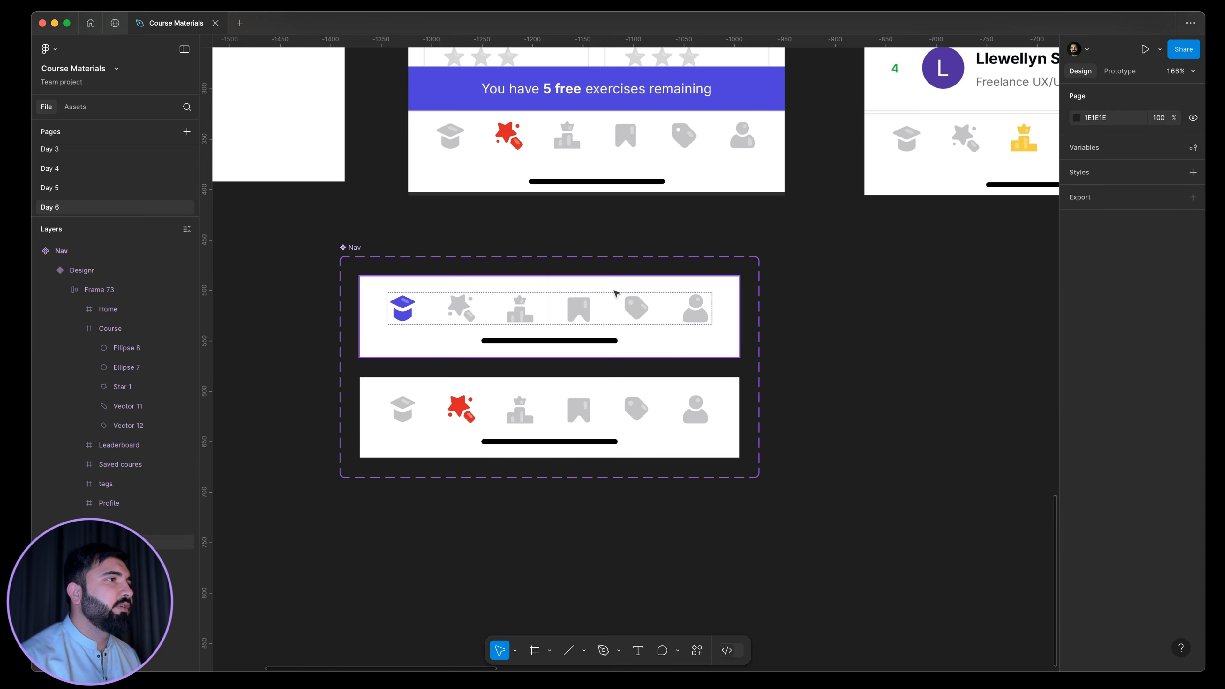
{"action": "left_click", "coordinate": [671, 357]}
{"action": "left_click", "coordinate": [687, 431]}
{"action": "left_click", "coordinate": [842, 454]}
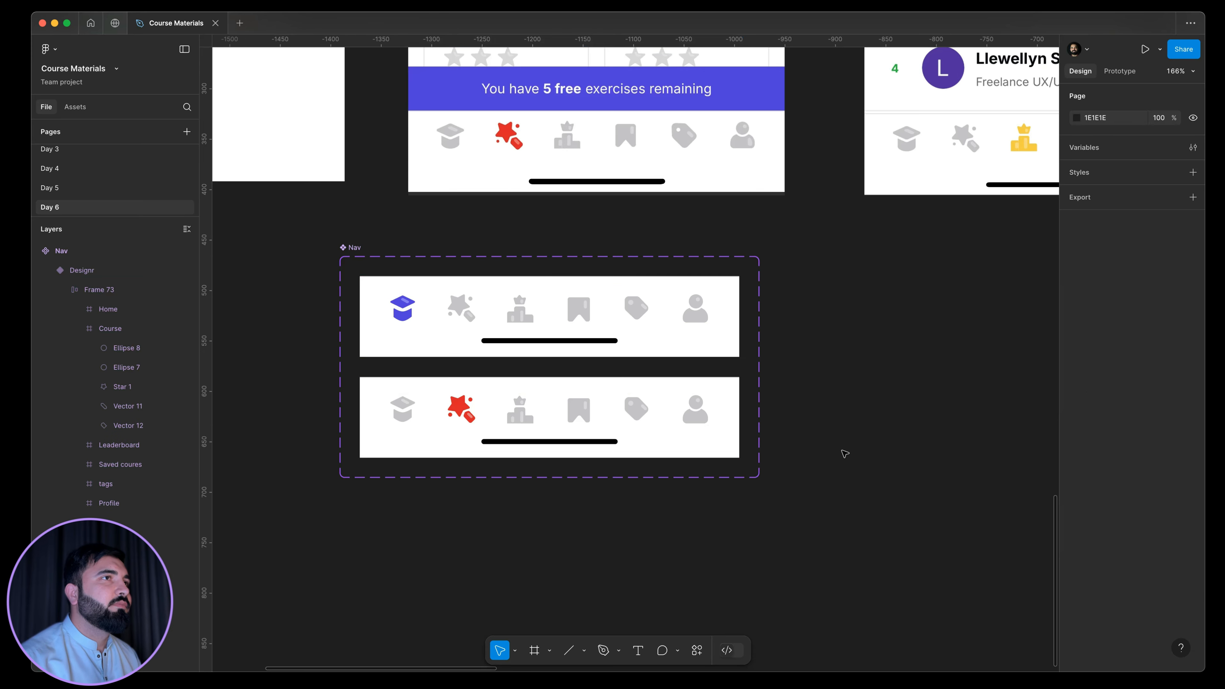
{"action": "scroll", "coordinate": [792, 399], "scroll_direction": "left", "scroll_amount": 3}
{"action": "scroll", "coordinate": [792, 399], "scroll_direction": "down", "scroll_amount": 1}
{"action": "left_click", "coordinate": [683, 430]}
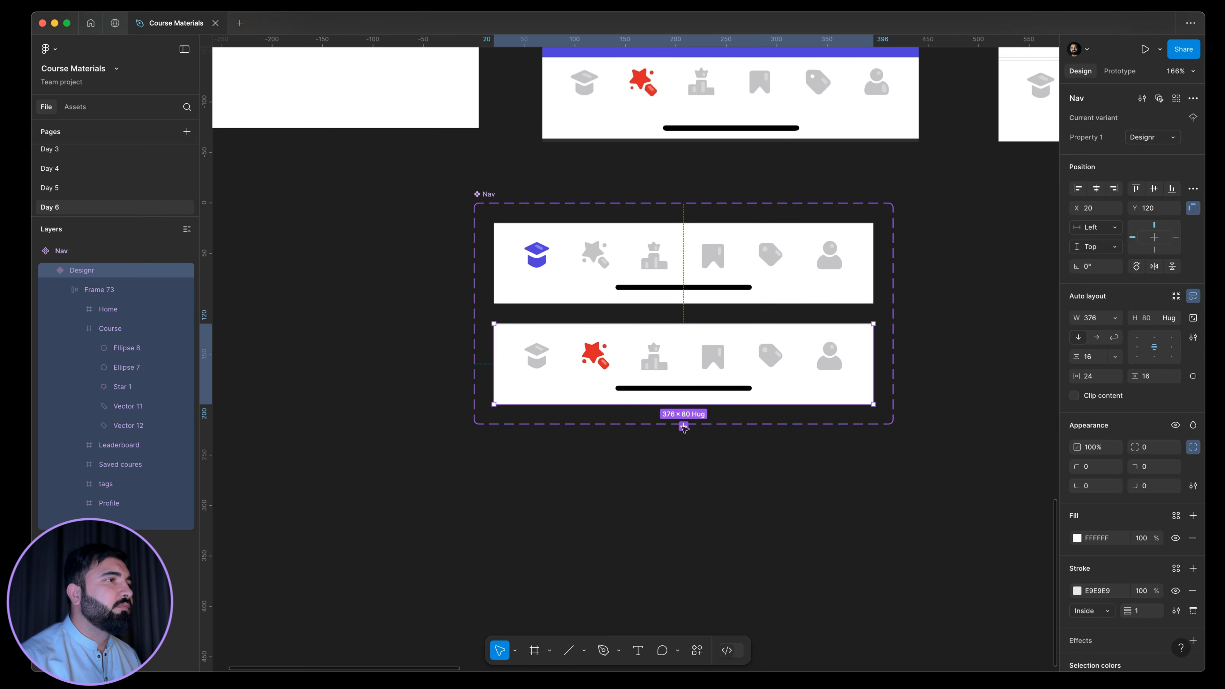
{"action": "scroll", "coordinate": [537, 430], "scroll_direction": "down", "scroll_amount": 3}
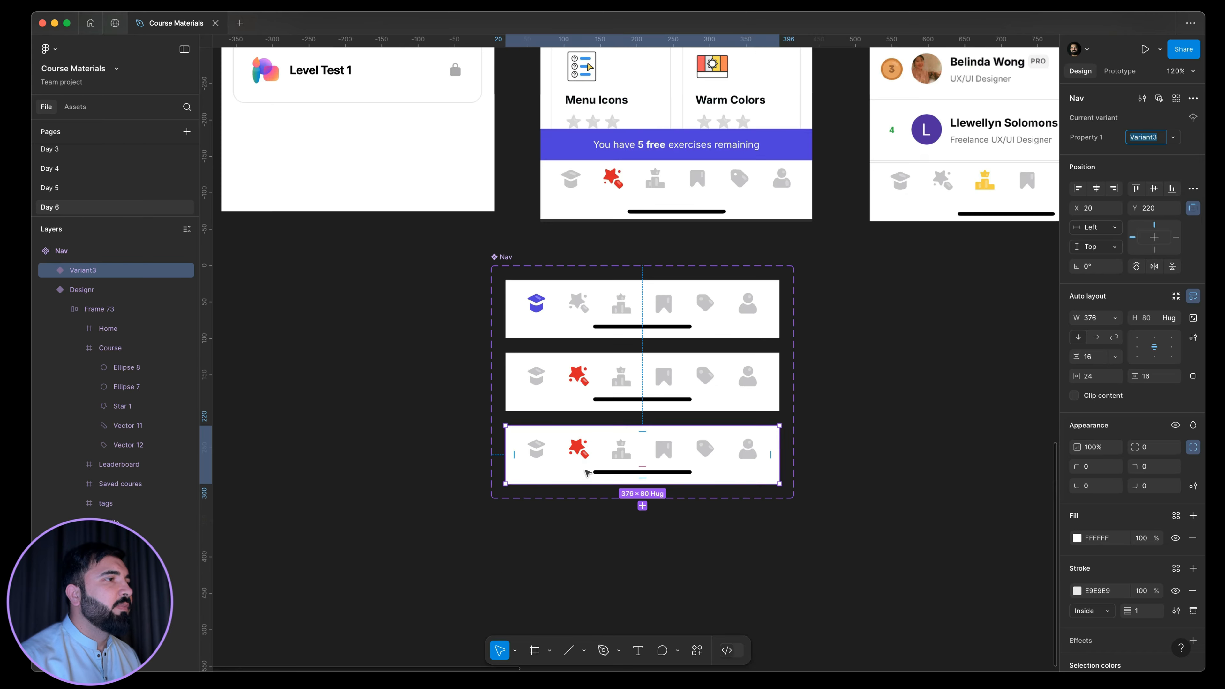
{"action": "left_click_drag", "start_coordinate": [585, 472], "coordinate": [475, 508]}
{"action": "key", "text": "super+z"}
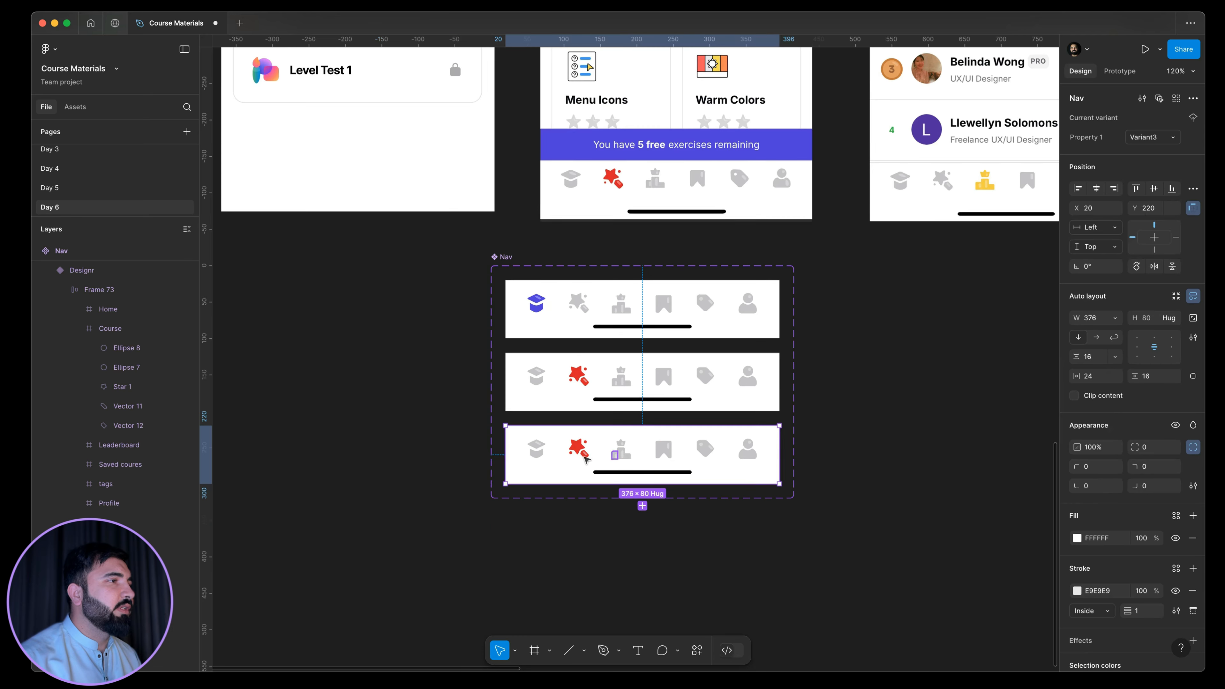
- Recolour the Course wand icon in the third variant grey, sampling C4C3C6 and D9D9D9 from the neighbouring leaderboard icon
{"action": "scroll", "coordinate": [611, 452], "scroll_direction": "up", "scroll_amount": 5}
{"action": "scroll", "coordinate": [537, 450], "scroll_direction": "up", "scroll_amount": 5}
{"action": "double_click", "coordinate": [537, 450]}
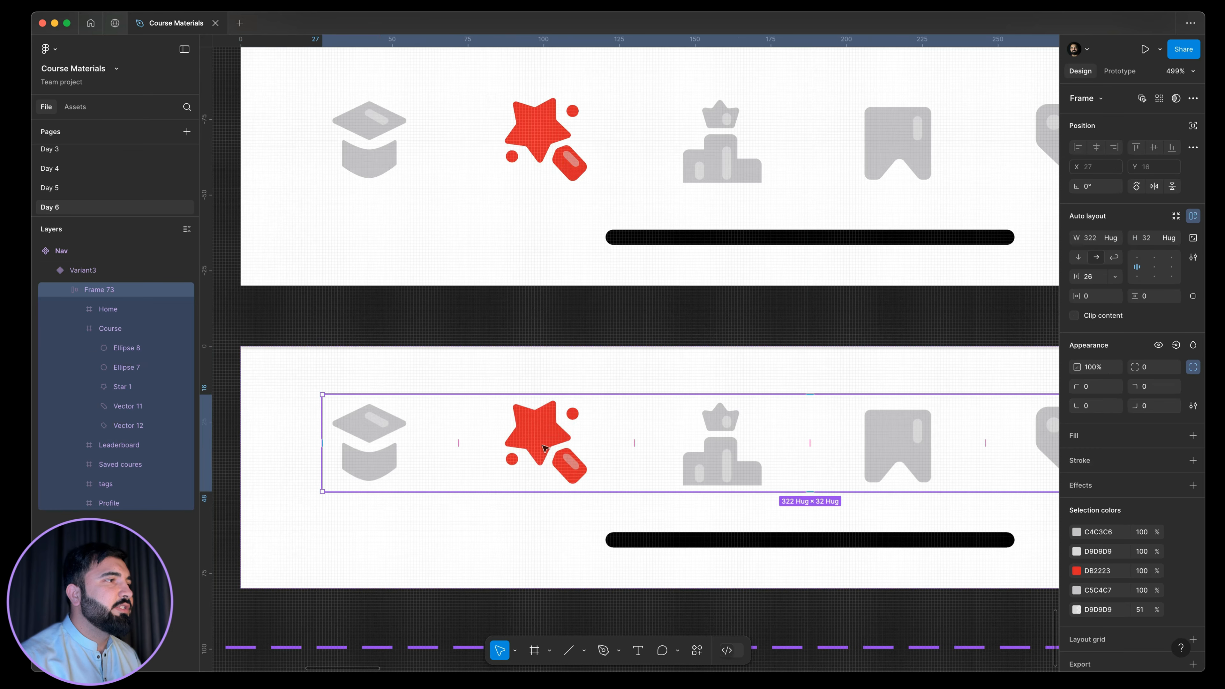
{"action": "left_click", "coordinate": [1076, 474]}
{"action": "left_click", "coordinate": [931, 538]}
{"action": "left_click", "coordinate": [713, 472]}
{"action": "left_click", "coordinate": [1076, 494]}
{"action": "left_click", "coordinate": [930, 538]}
{"action": "left_click", "coordinate": [727, 464]}
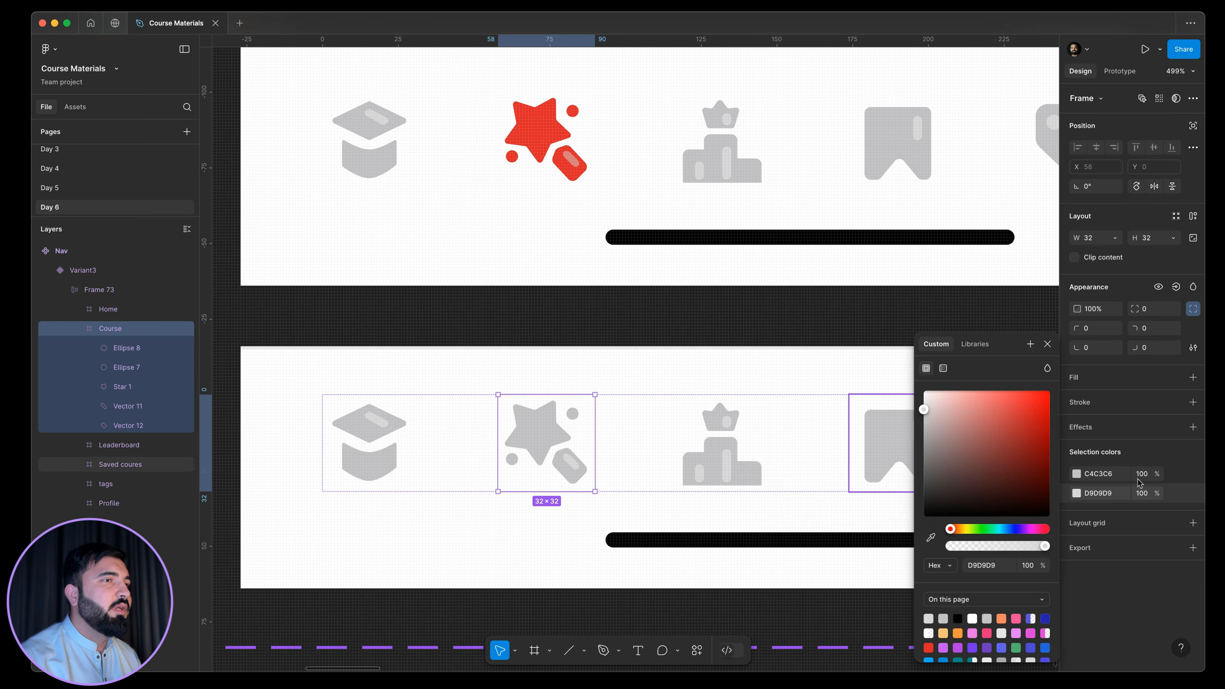
{"action": "scroll", "coordinate": [677, 384], "scroll_direction": "down", "scroll_amount": 1}
{"action": "scroll", "coordinate": [679, 386], "scroll_direction": "down", "scroll_amount": 10}
{"action": "left_click", "coordinate": [721, 487]}
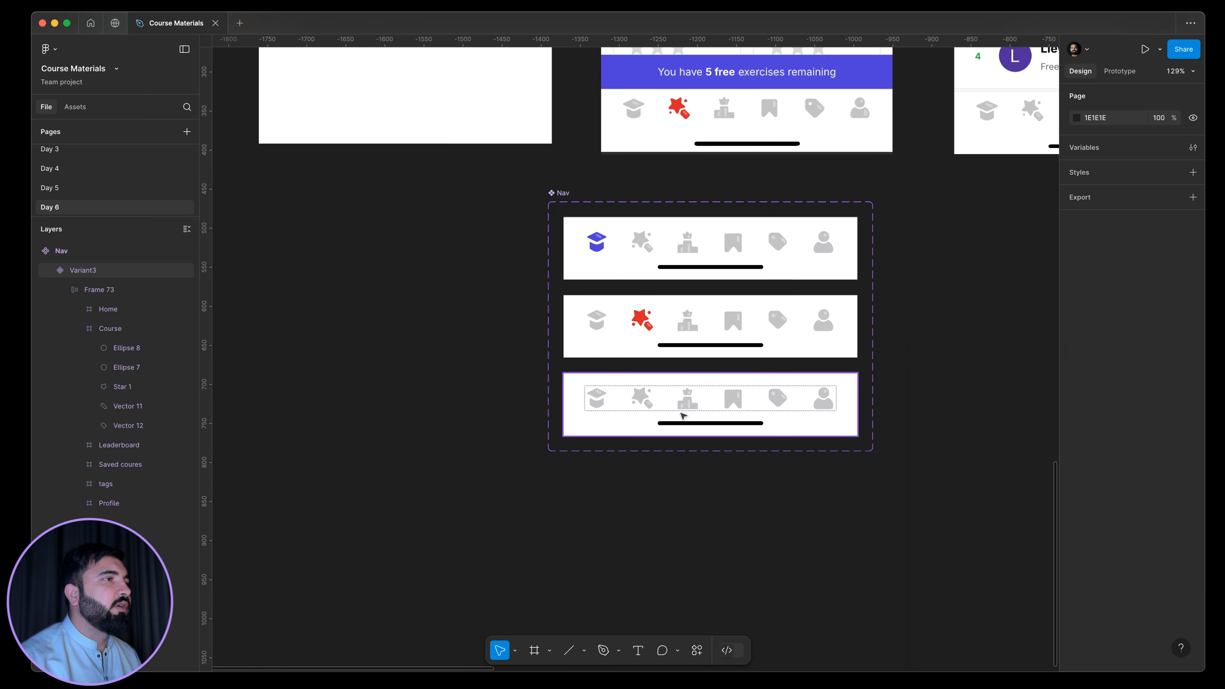
- Recolour the body of the Leaderboard icon in the third variant with the yellow sampled from the Leaderboards screen's bottom bar
{"action": "double_click", "coordinate": [688, 406]}
{"action": "left_click", "coordinate": [688, 406]}
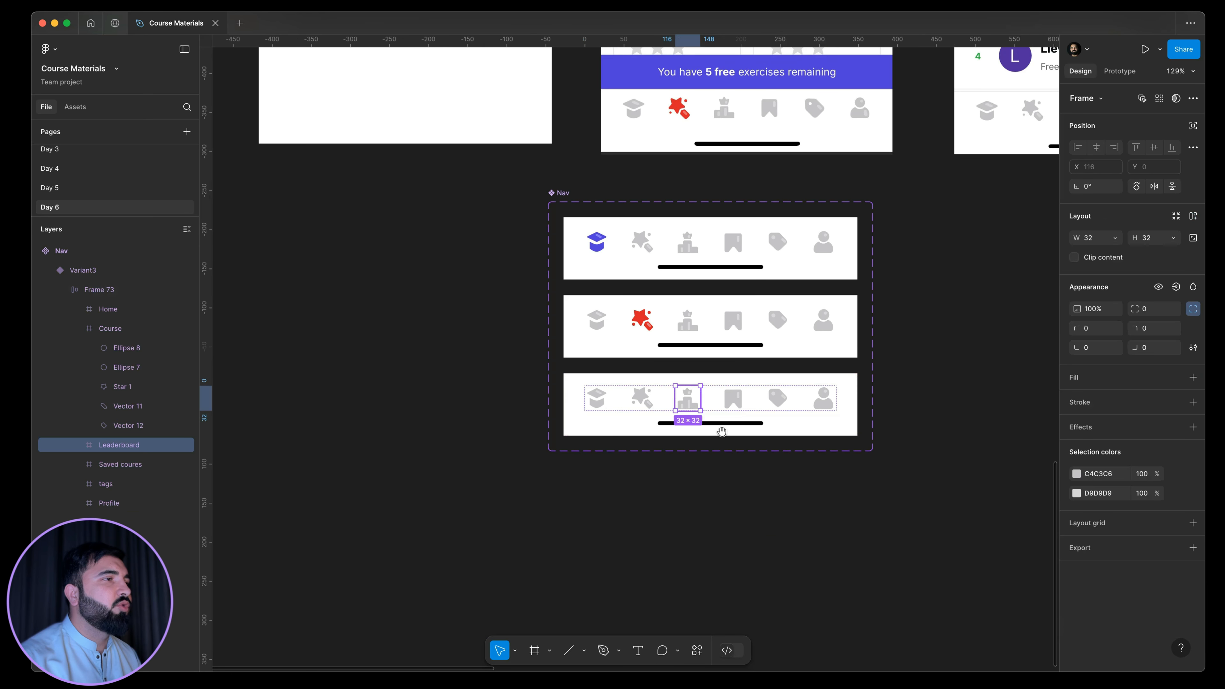
{"action": "left_click_drag", "start_coordinate": [724, 509], "coordinate": [597, 628]}
{"action": "left_click", "coordinate": [1076, 474]}
{"action": "key", "text": "i"}
{"action": "left_click", "coordinate": [949, 236]}
- Set the fill opacity of the yellow Leaderboard icon's three highlight shapes to 50%
{"action": "scroll", "coordinate": [561, 524], "scroll_direction": "up", "scroll_amount": 10}
{"action": "double_click", "coordinate": [564, 525]}
{"action": "left_click", "coordinate": [529, 534], "text": "shift"}
{"action": "left_click", "coordinate": [563, 468], "text": "shift"}
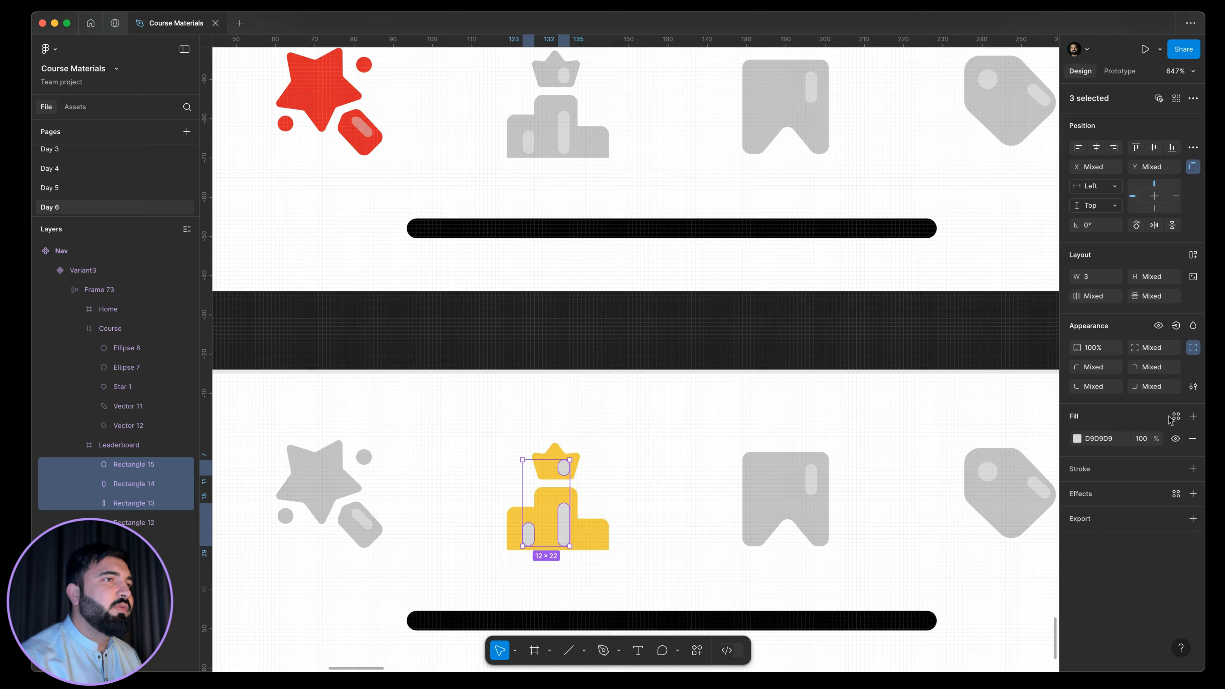
{"action": "left_click", "coordinate": [1144, 441]}
{"action": "type", "text": "50"}
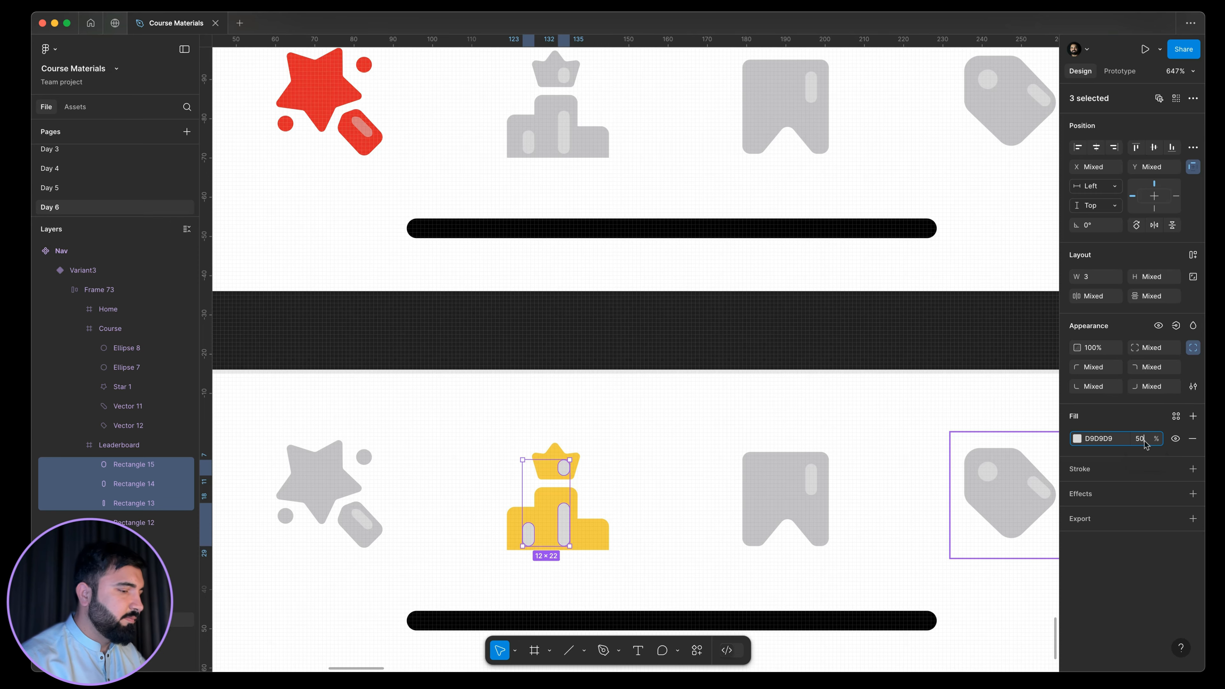
{"action": "key", "text": "Return"}
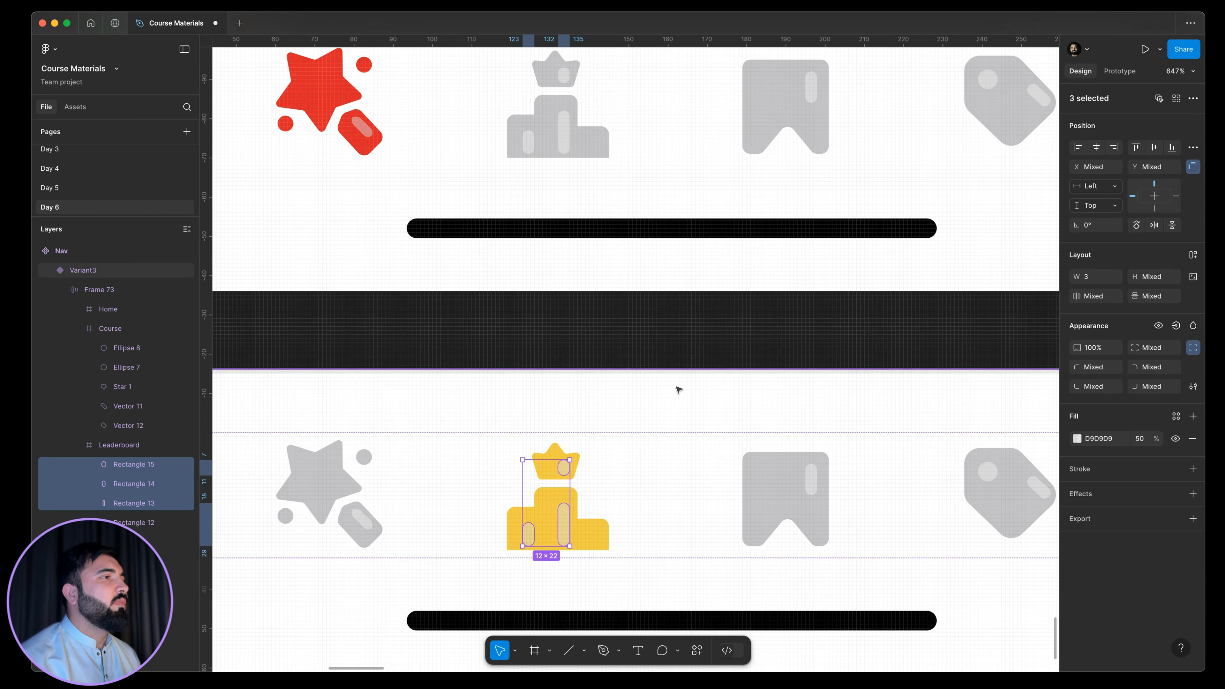
- Check the red wand icon's highlight fill for comparison and set the Leaderboard icon's three highlight shapes to white, FFFFFF
{"action": "scroll", "coordinate": [679, 386], "scroll_direction": "down", "scroll_amount": 5}
{"action": "left_click", "coordinate": [632, 527]}
{"action": "scroll", "coordinate": [716, 417], "scroll_direction": "up", "scroll_amount": 5}
{"action": "left_click", "coordinate": [402, 164], "text": "super"}
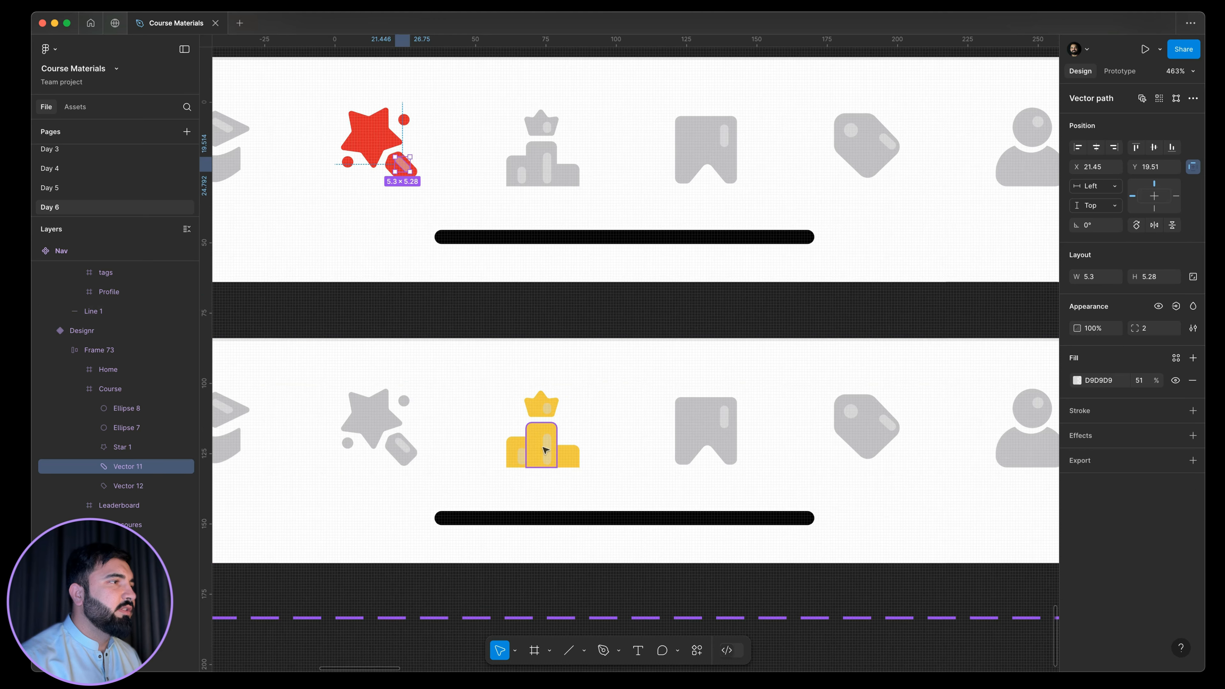
{"action": "left_click", "coordinate": [539, 450], "text": "super"}
{"action": "left_click", "coordinate": [546, 449], "text": "super"}
{"action": "left_click", "coordinate": [522, 456], "text": "shift"}
{"action": "left_click", "coordinate": [547, 409], "text": "shift"}
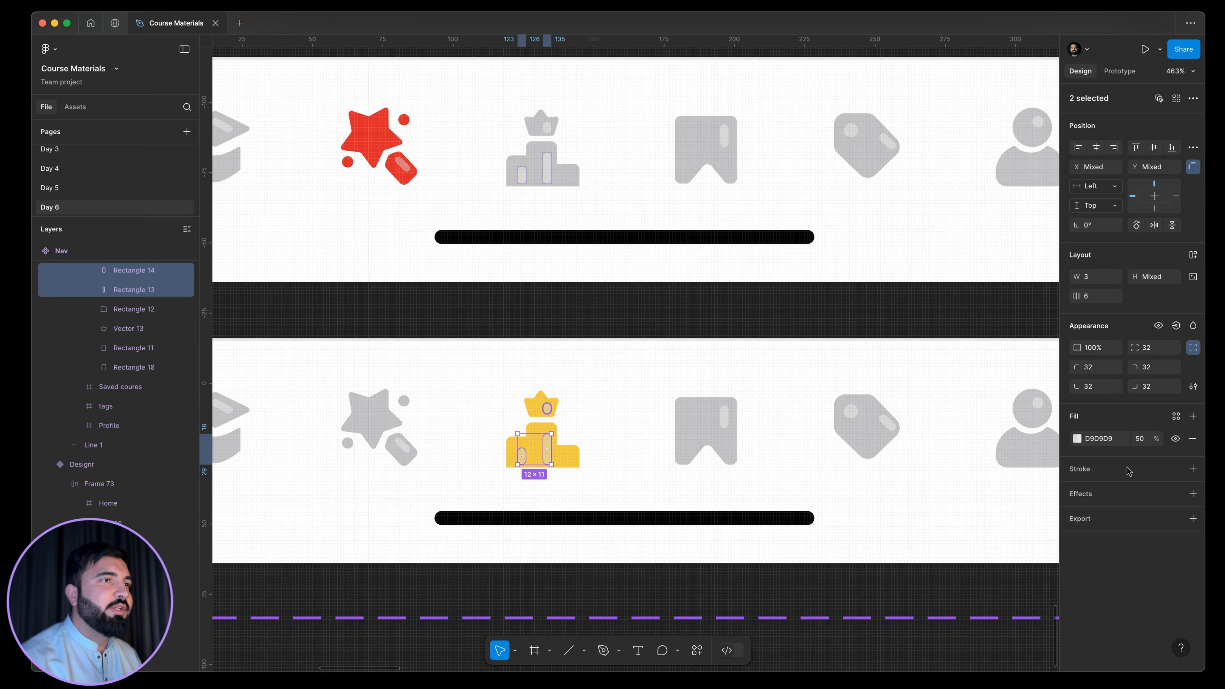
{"action": "left_click", "coordinate": [1078, 438]}
{"action": "type", "text": "fff"}
{"action": "key", "text": "Return"}
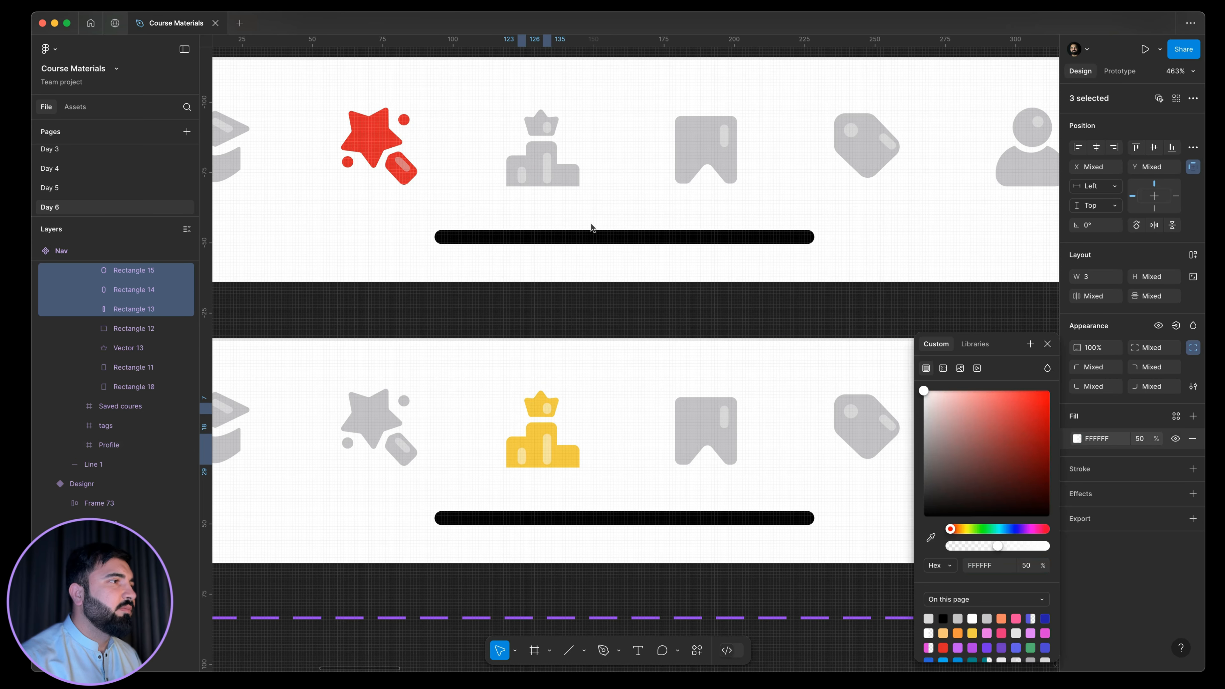
- Recolour the grey body of the bookmark (saved courses) icon in the third nav variant to 625DF6
{"action": "scroll", "coordinate": [564, 380], "scroll_direction": "down", "scroll_amount": 5}
{"action": "left_click", "coordinate": [627, 402]}
{"action": "scroll", "coordinate": [627, 401], "scroll_direction": "down", "scroll_amount": 5}
{"action": "left_click_drag", "start_coordinate": [801, 372], "coordinate": [839, 346]}
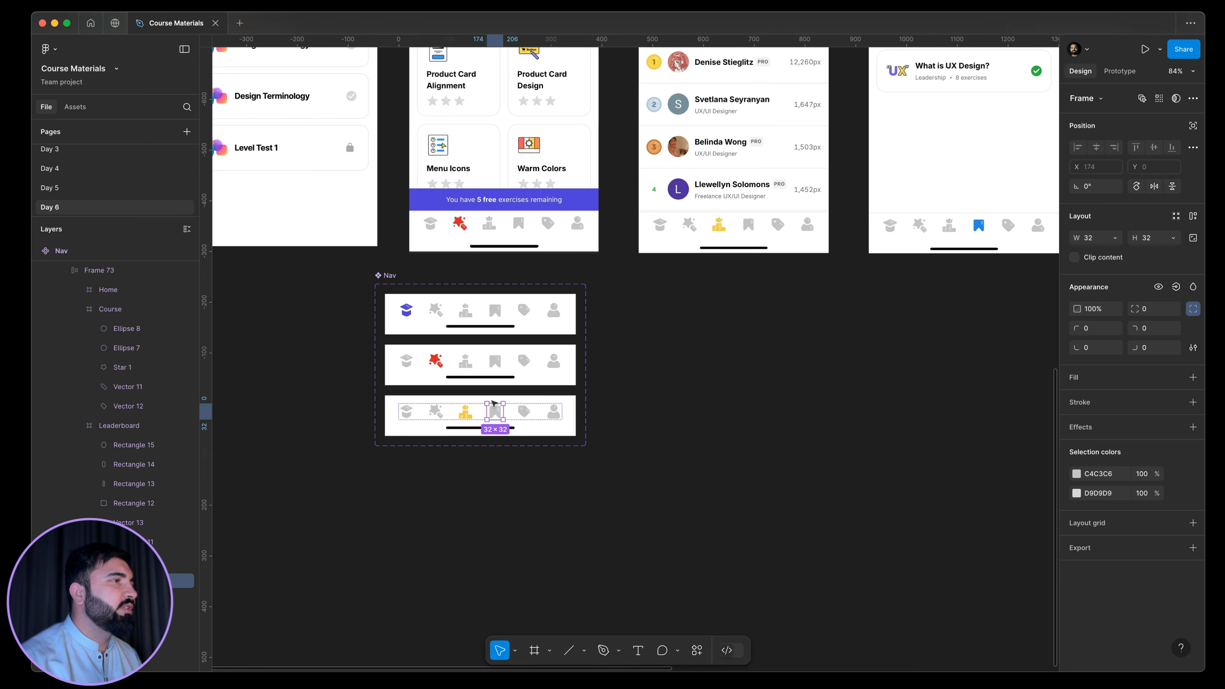
{"action": "scroll", "coordinate": [494, 407], "scroll_direction": "up", "scroll_amount": 5}
{"action": "left_click", "coordinate": [1076, 474]}
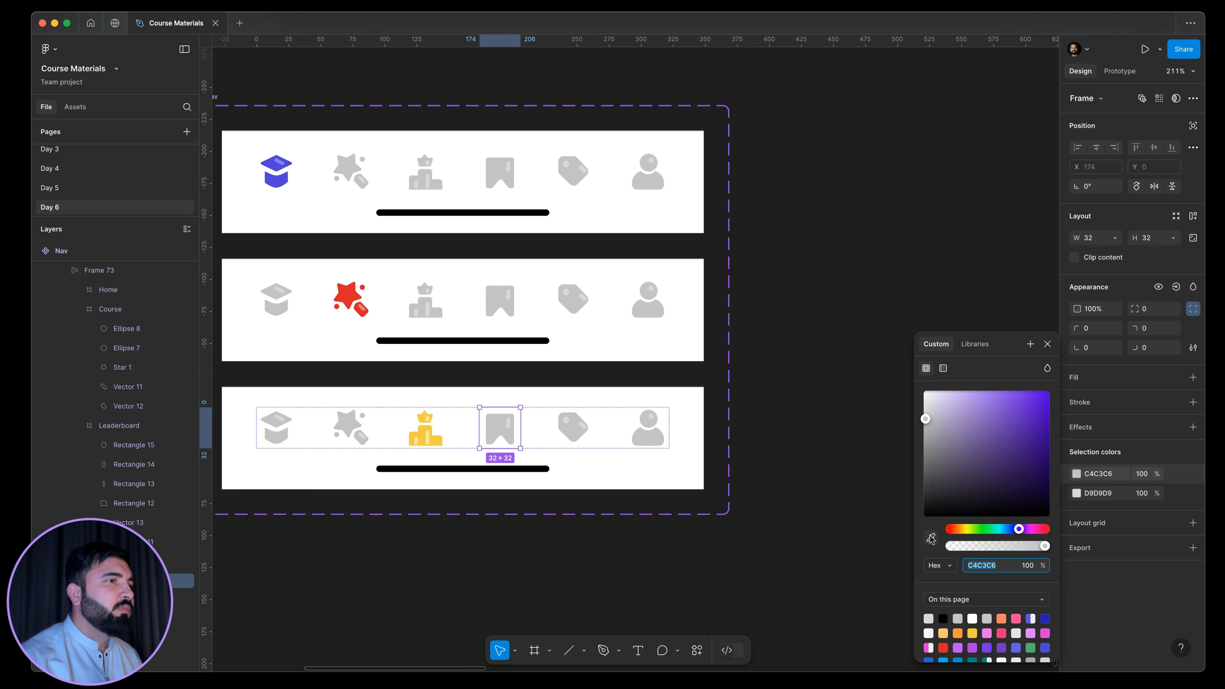
{"action": "type", "text": "625DF6"}
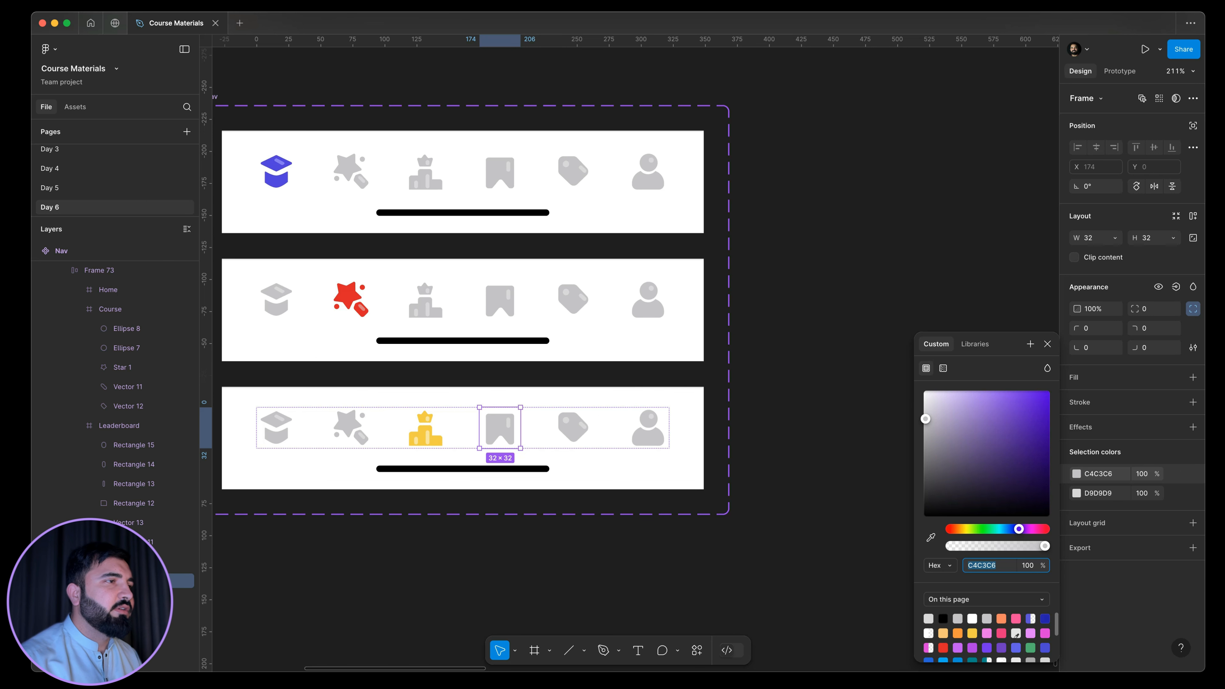
{"action": "key", "text": "Return"}
- Set the fill opacity of the highlight on the third variant's blue bookmark icon to 50%
{"action": "scroll", "coordinate": [538, 430], "scroll_direction": "up", "scroll_amount": 5}
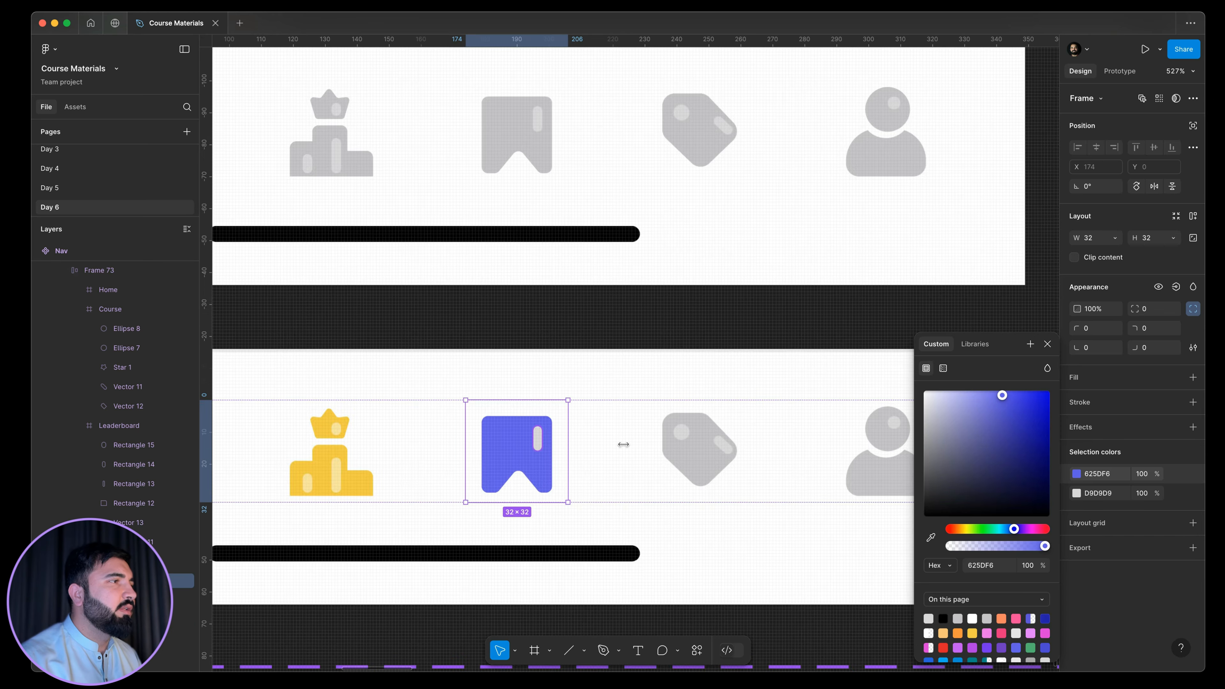
{"action": "left_click", "coordinate": [537, 437]}
{"action": "left_click", "coordinate": [1139, 419]}
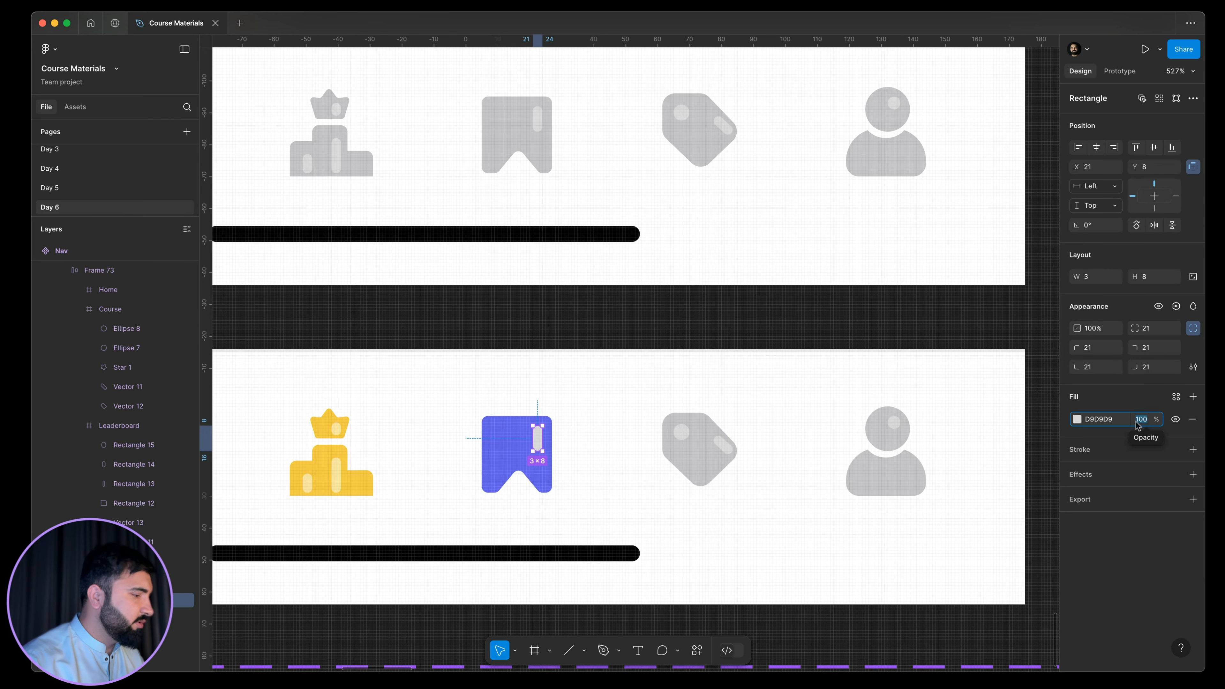
{"action": "type", "text": "50"}
{"action": "key", "text": "Return"}
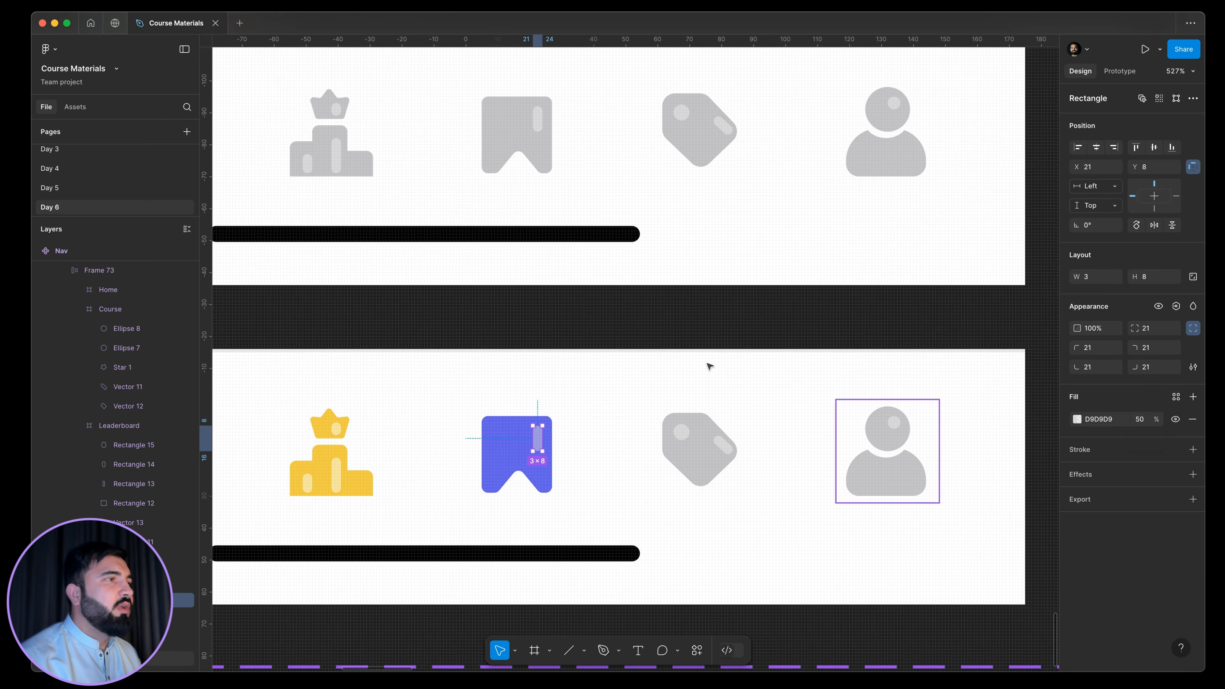
- Recolour the yellow Leaderboard icon in the third variant grey like the other inactive icons
{"action": "scroll", "coordinate": [708, 364], "scroll_direction": "down", "scroll_amount": 8}
{"action": "left_click", "coordinate": [795, 467]}
{"action": "scroll", "coordinate": [621, 370], "scroll_direction": "up", "scroll_amount": 4}
{"action": "double_click", "coordinate": [582, 406]}
{"action": "left_click", "coordinate": [1077, 493]}
{"action": "left_click", "coordinate": [665, 479]}
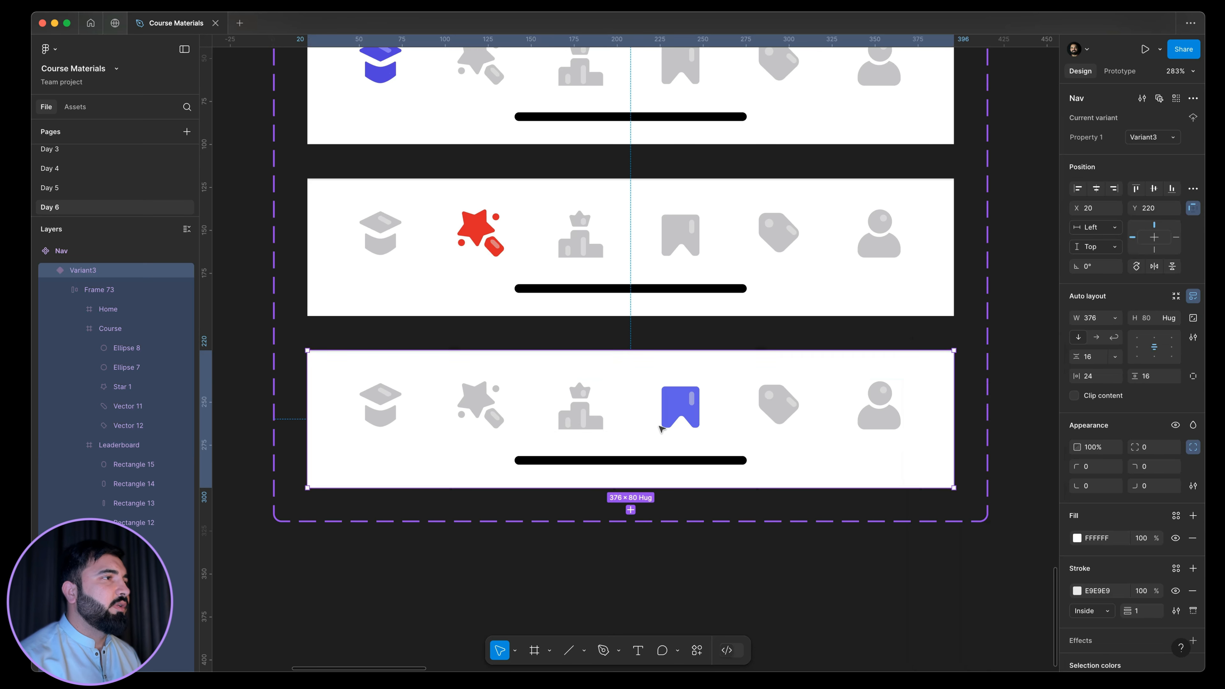
- Add a fourth variant to the Nav component below the blue-bookmark variant and undo its accidental move
{"action": "left_click_drag", "start_coordinate": [799, 463], "coordinate": [798, 396]}
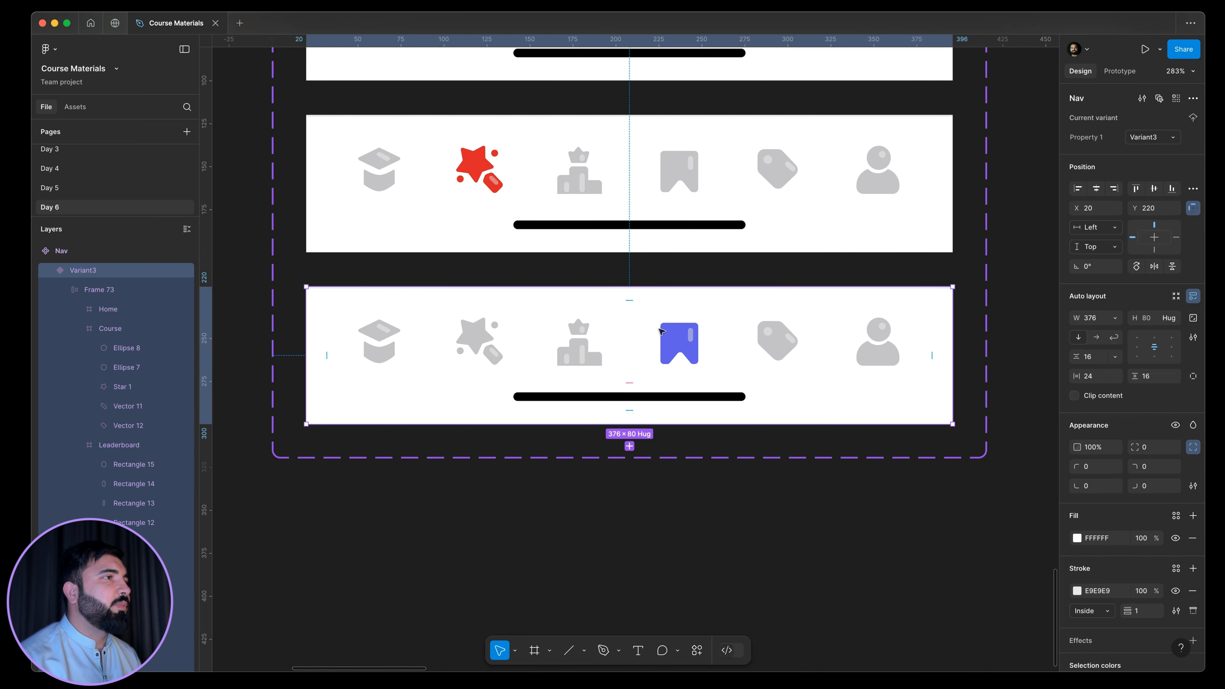
{"action": "double_click", "coordinate": [682, 343]}
{"action": "left_click", "coordinate": [806, 471]}
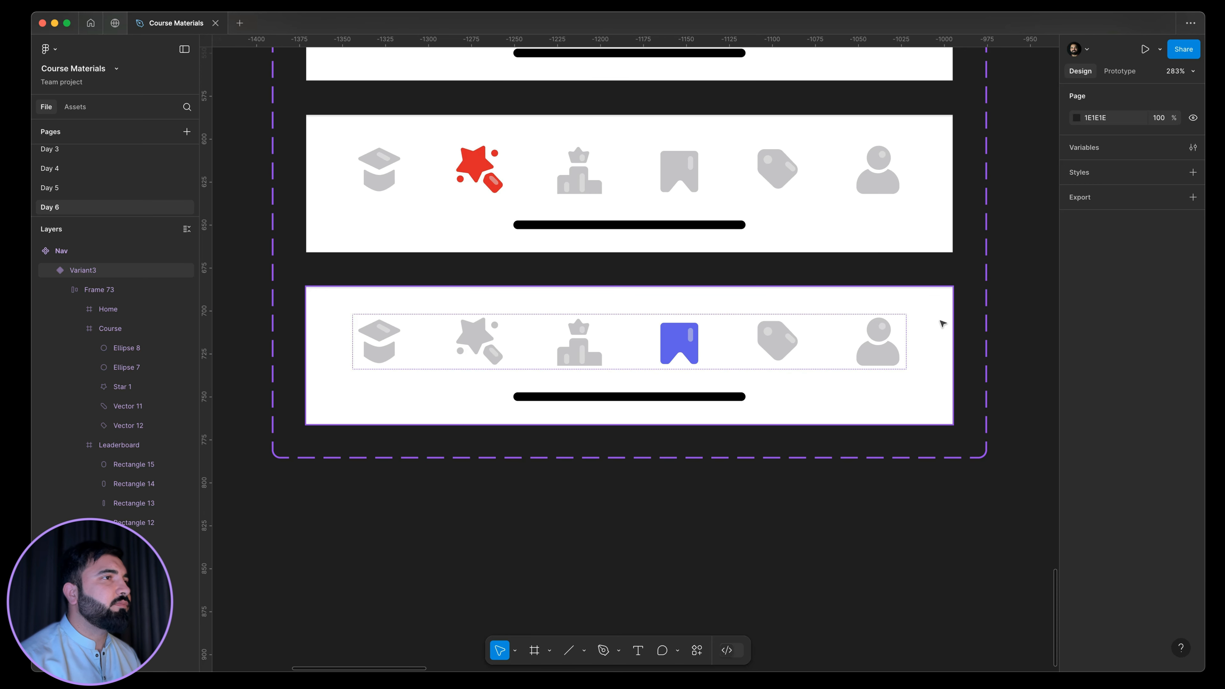
{"action": "left_click", "coordinate": [937, 322]}
{"action": "scroll", "coordinate": [675, 546], "scroll_direction": "up", "scroll_amount": 3}
{"action": "scroll", "coordinate": [568, 569], "scroll_direction": "right", "scroll_amount": 4}
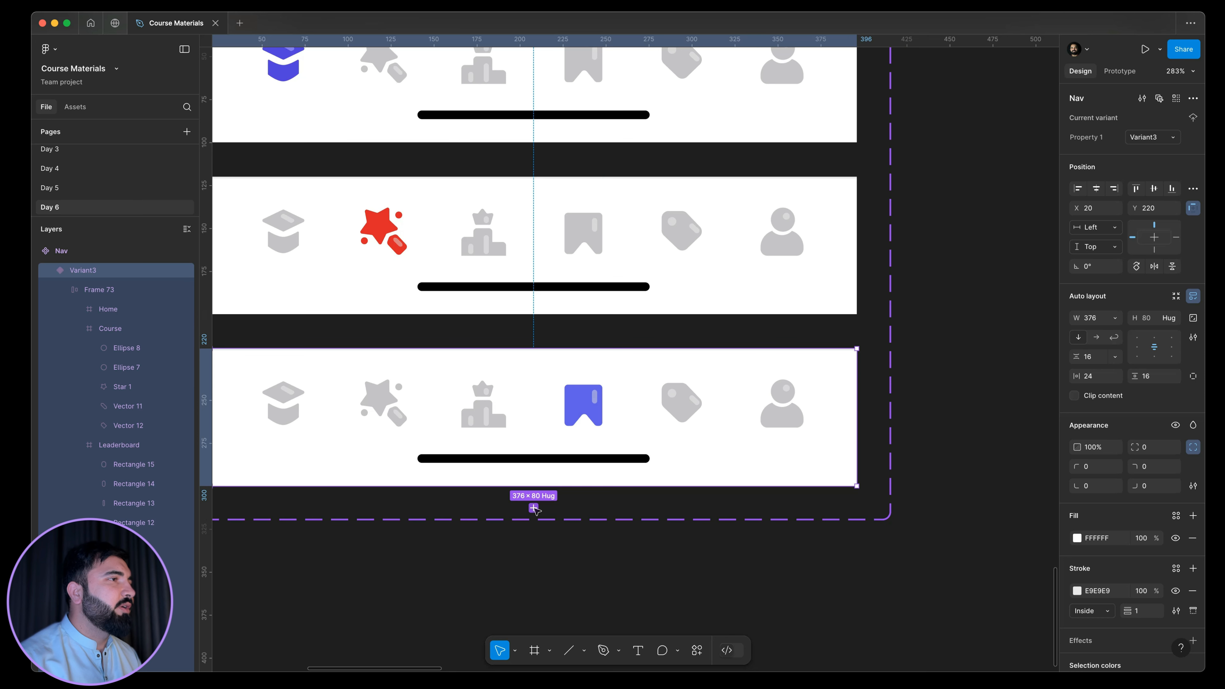
{"action": "left_click", "coordinate": [533, 507]}
{"action": "left_click_drag", "start_coordinate": [703, 541], "coordinate": [776, 394]}
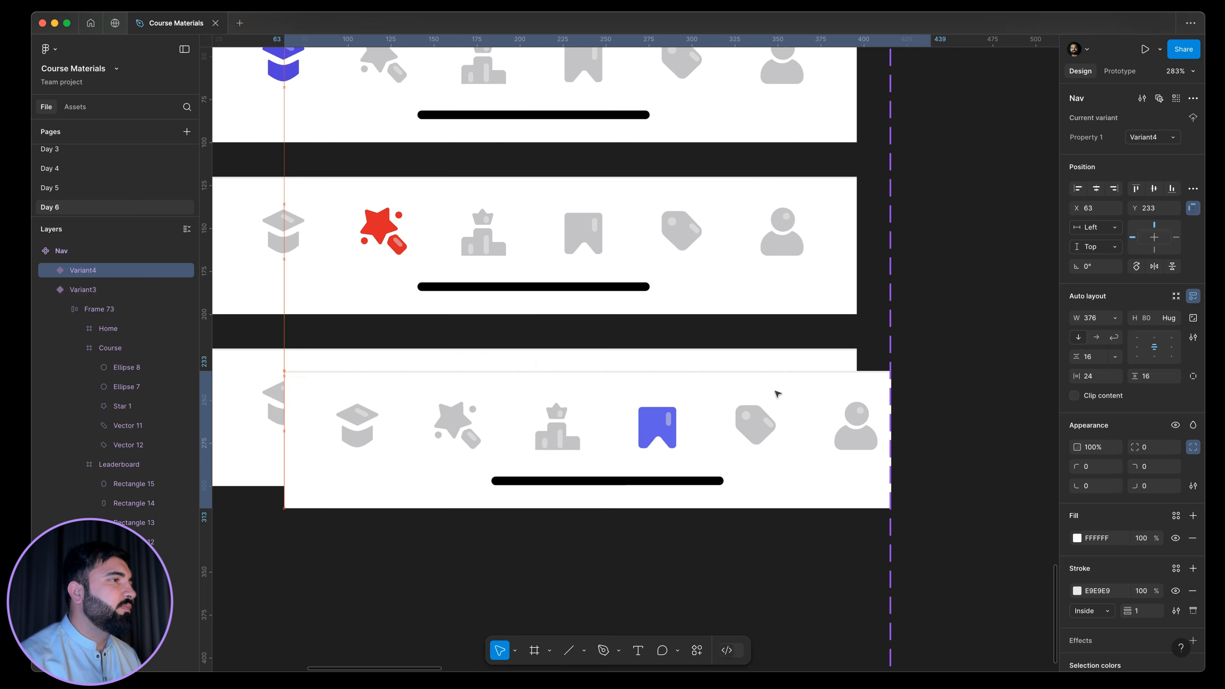
{"action": "key", "text": "super+z"}
- Recolour the bookmark icon in the fourth variant grey by sampling the neighbouring Leaderboard icon
{"action": "key", "text": "space"}
{"action": "left_click_drag", "start_coordinate": [966, 544], "coordinate": [970, 338]}
{"action": "scroll", "coordinate": [664, 367], "scroll_direction": "down", "scroll_amount": 1}
{"action": "left_click", "coordinate": [665, 367], "text": "super"}
{"action": "key", "text": "i"}
{"action": "left_click", "coordinate": [576, 372]}
- Recolour the body of the tags icon in the fourth variant with the pink from the page colours
{"action": "key", "text": "space"}
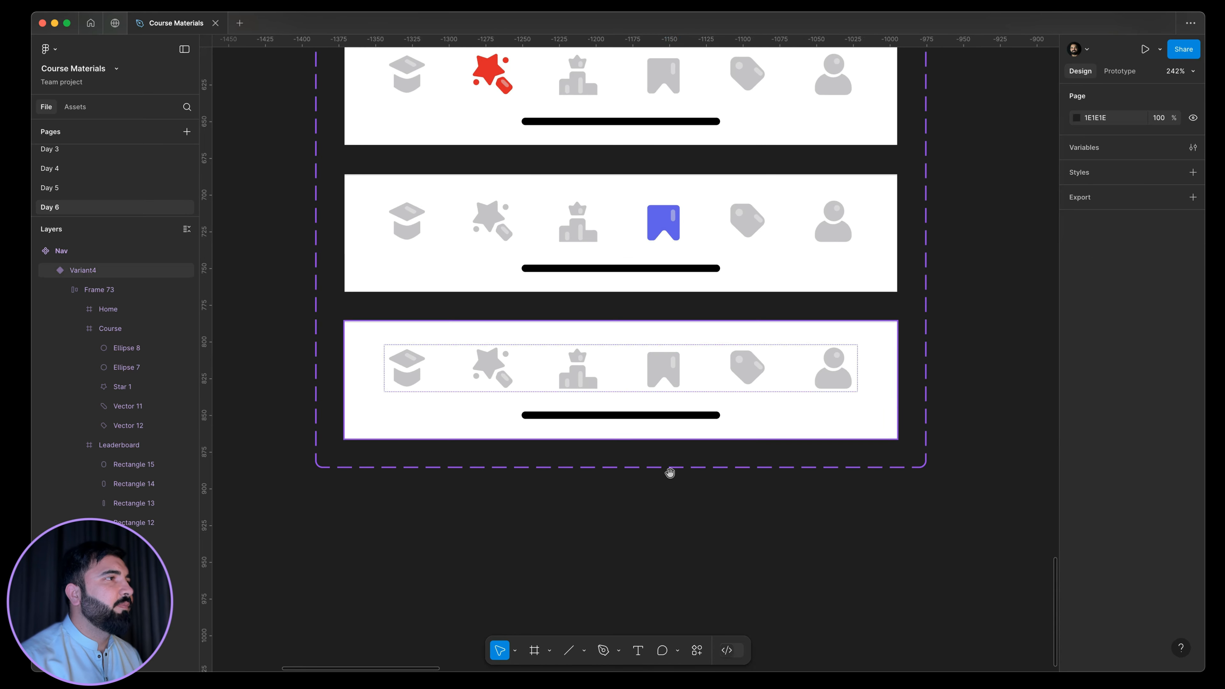
{"action": "left_click_drag", "start_coordinate": [615, 484], "coordinate": [506, 514]}
{"action": "left_click", "coordinate": [648, 397]}
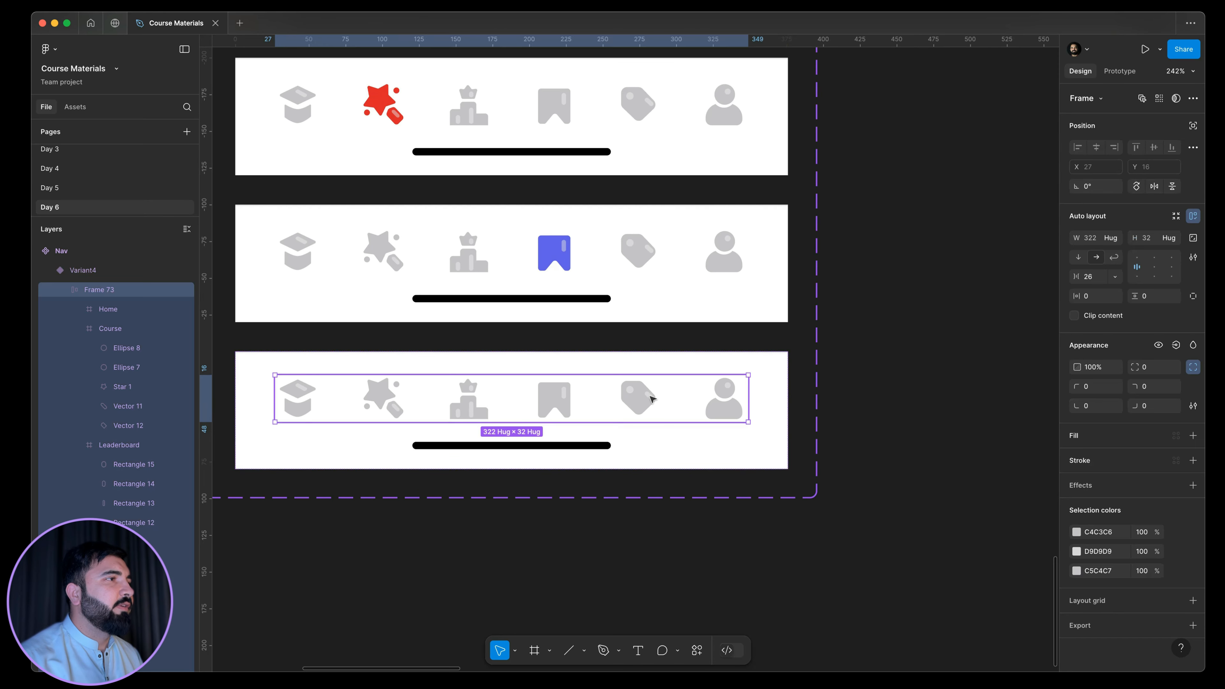
{"action": "left_click", "coordinate": [648, 397]}
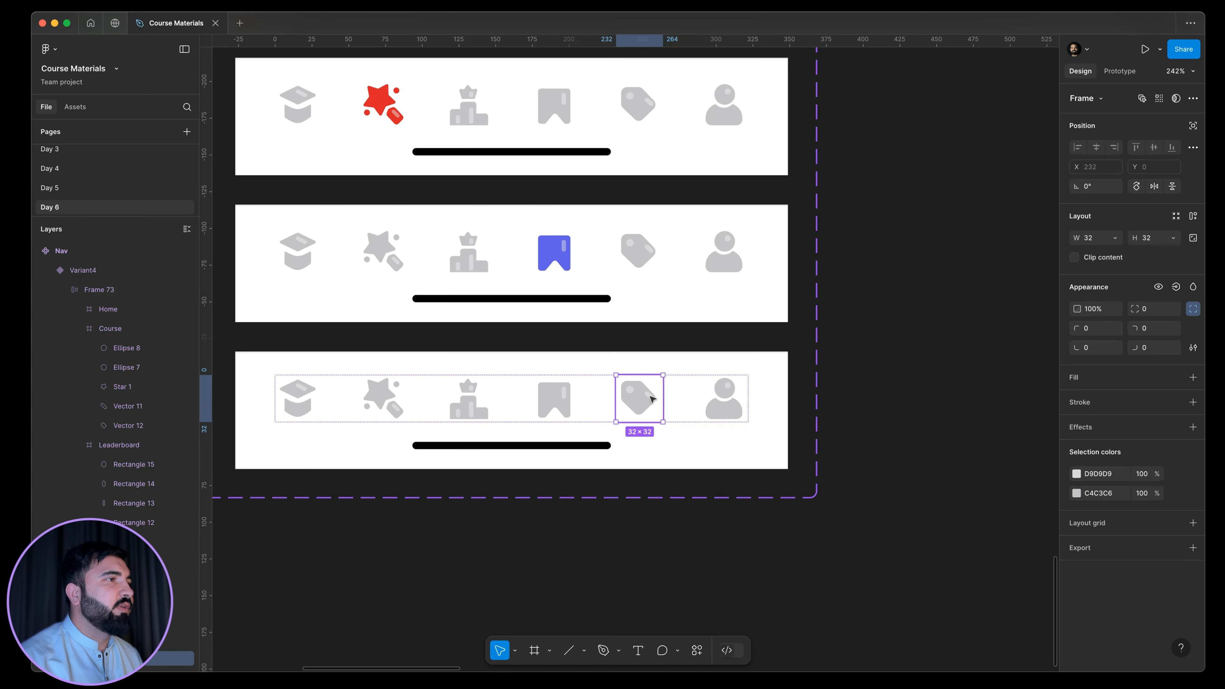
{"action": "left_click", "coordinate": [1075, 473]}
{"action": "left_click", "coordinate": [1076, 493]}
{"action": "left_click", "coordinate": [1015, 618]}
{"action": "left_click", "coordinate": [868, 290]}
- Add a fifth variant to the Nav component below the pink-tag variant
{"action": "scroll", "coordinate": [638, 386], "scroll_direction": "down", "scroll_amount": 2}
{"action": "left_click", "coordinate": [733, 339]}
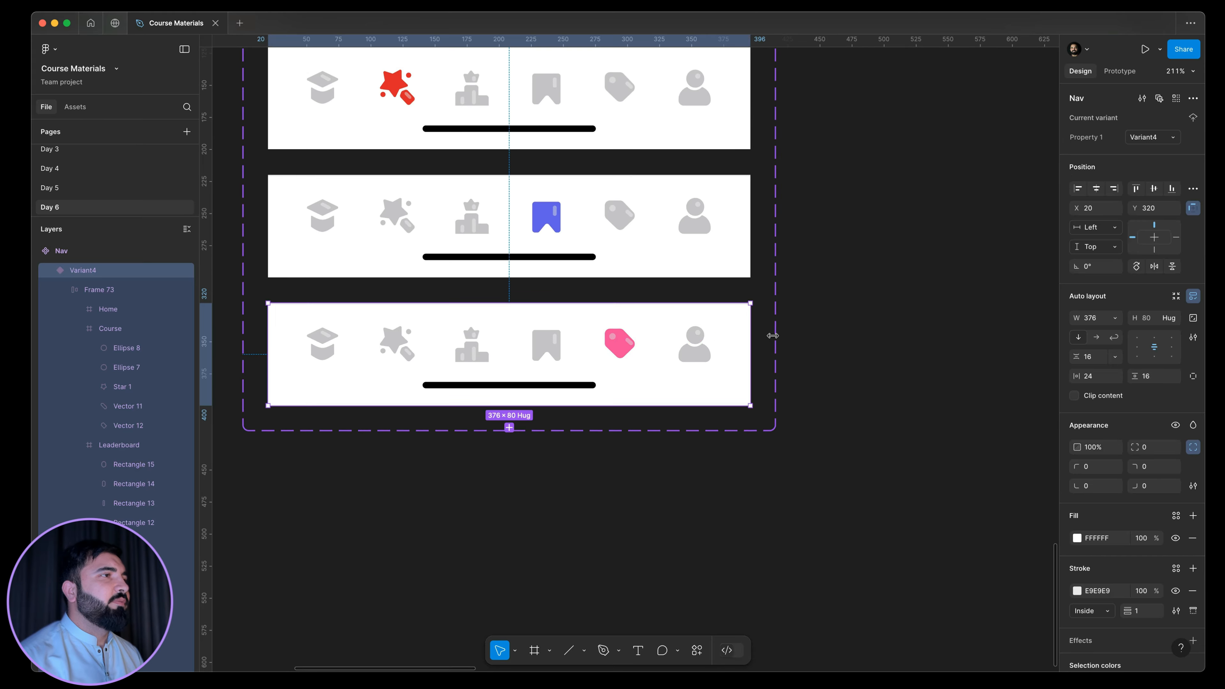
{"action": "left_click", "coordinate": [509, 428]}
{"action": "scroll", "coordinate": [505, 548], "scroll_direction": "up", "scroll_amount": 3, "text": "ctrl"}
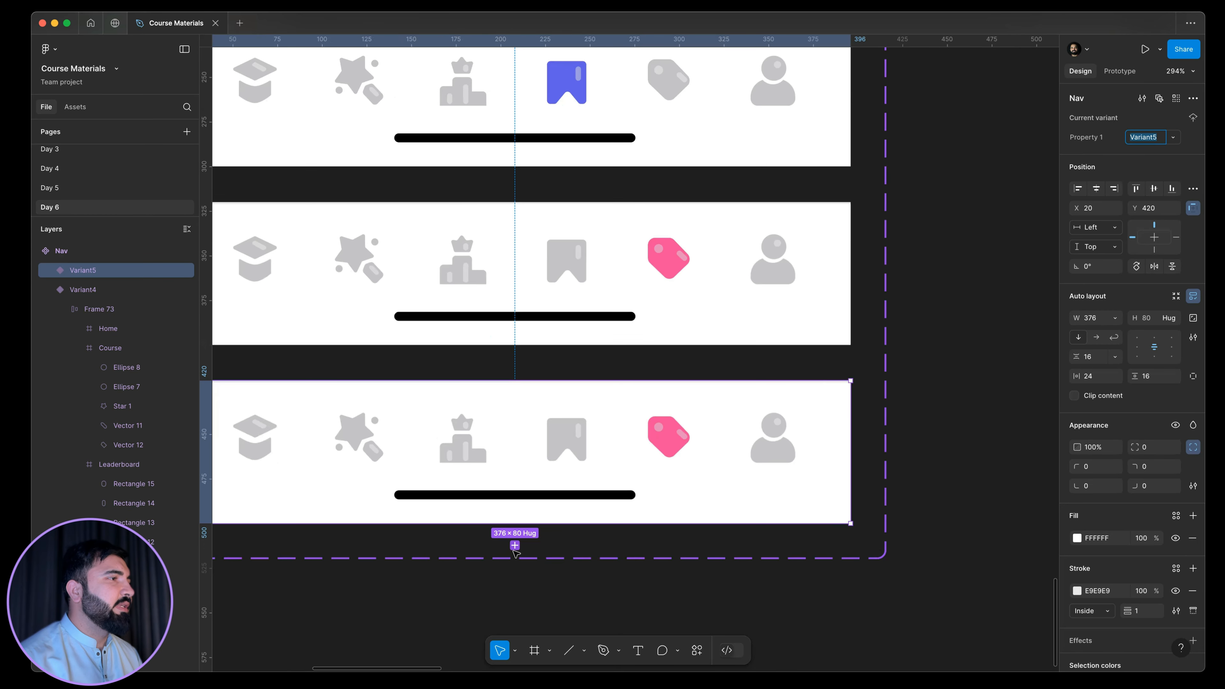
- Check the Profile screen's active icon colour, then make the fifth variant's Profile icon green and its tags icon grey
{"action": "scroll", "coordinate": [522, 415], "scroll_direction": "down", "scroll_amount": 4, "text": "ctrl"}
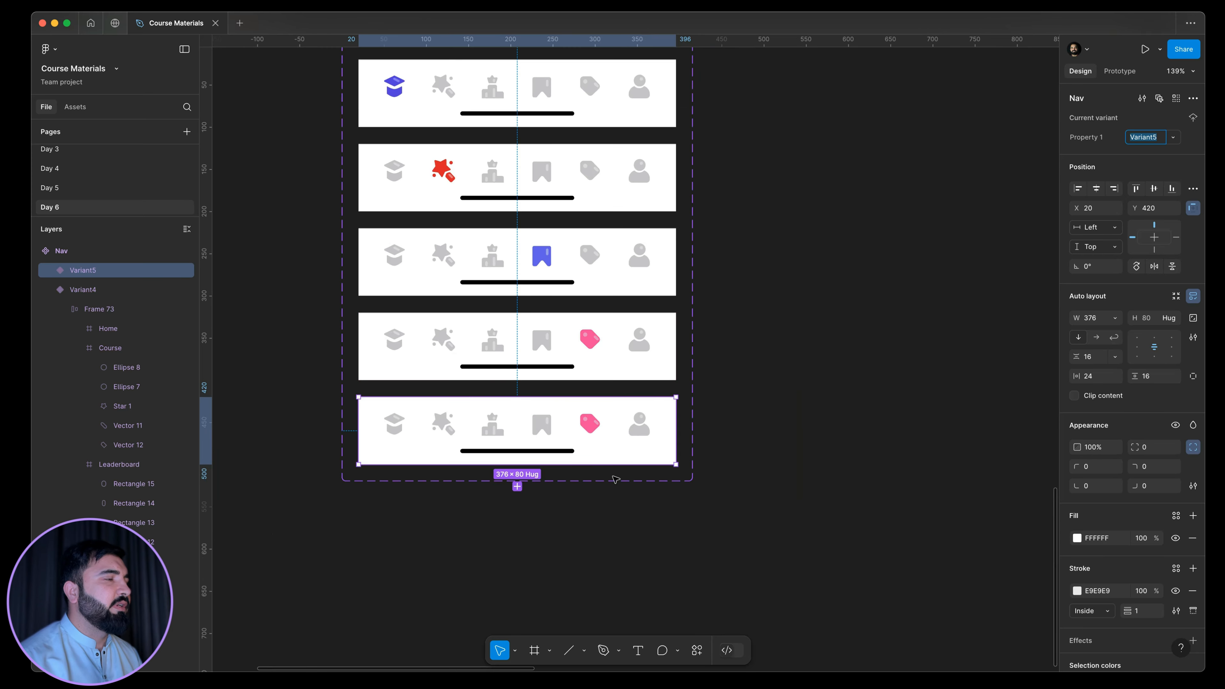
{"action": "scroll", "coordinate": [743, 437], "scroll_direction": "down", "scroll_amount": 5, "text": "ctrl"}
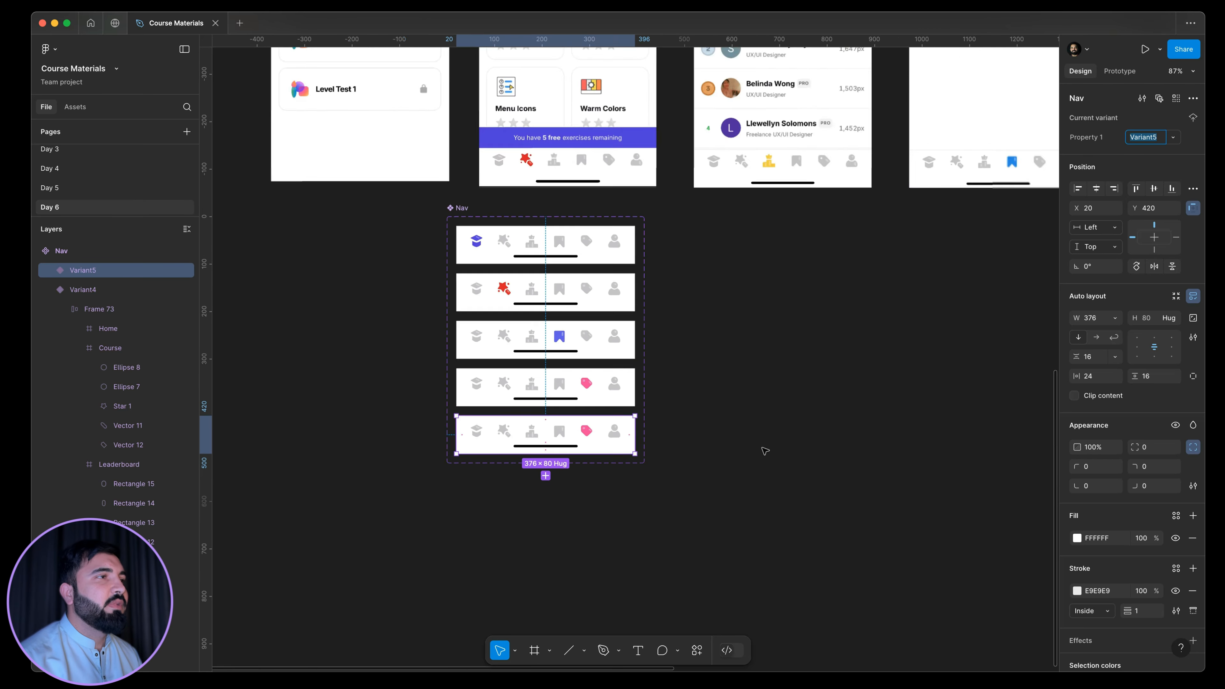
{"action": "left_click", "coordinate": [736, 431]}
{"action": "scroll", "coordinate": [646, 405], "scroll_direction": "right", "scroll_amount": 6}
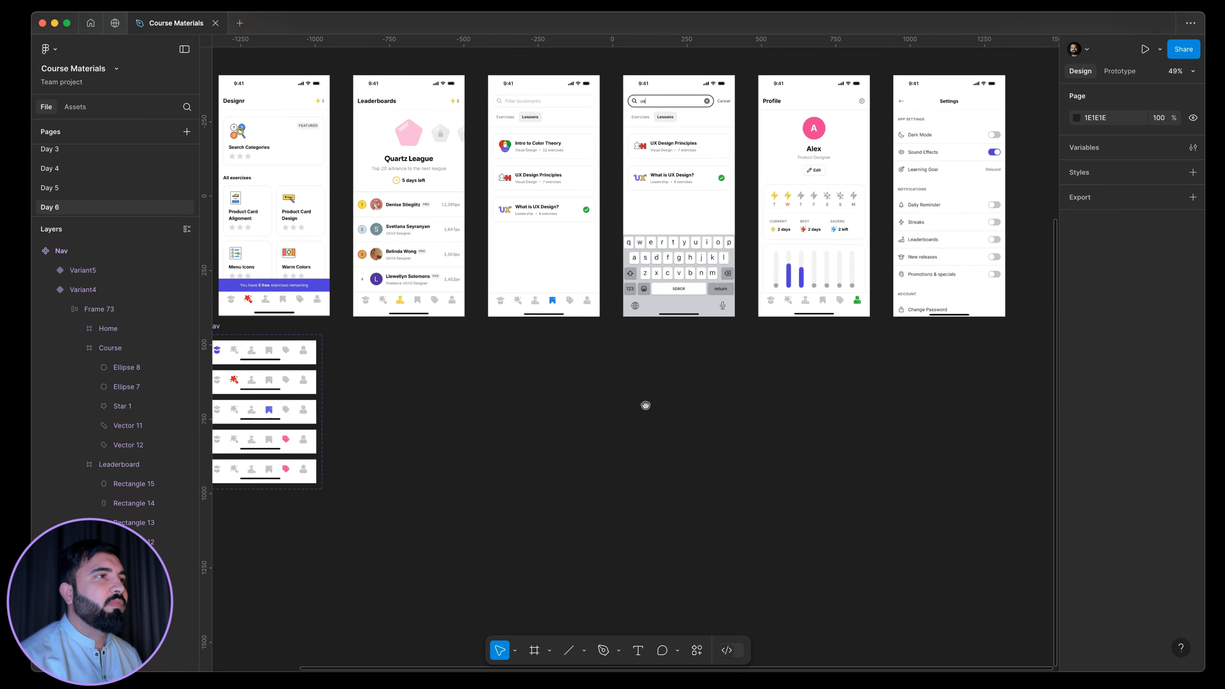
{"action": "scroll", "coordinate": [714, 331], "scroll_direction": "up", "scroll_amount": 5, "text": "ctrl"}
{"action": "scroll", "coordinate": [877, 298], "scroll_direction": "up", "scroll_amount": 5, "text": "ctrl"}
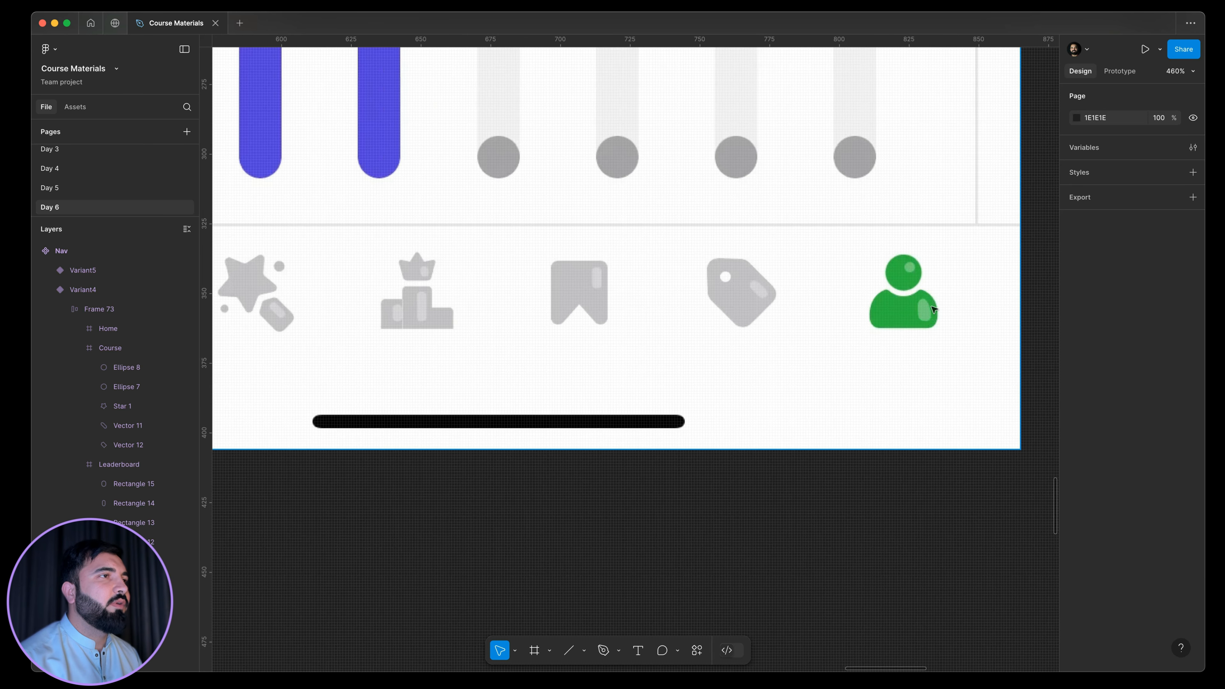
{"action": "scroll", "coordinate": [932, 306], "scroll_direction": "down", "scroll_amount": 6, "text": "ctrl"}
{"action": "left_click_drag", "start_coordinate": [568, 458], "coordinate": [925, 378]}
{"action": "scroll", "coordinate": [897, 401], "scroll_direction": "down", "scroll_amount": 3, "text": "ctrl"}
{"action": "scroll", "coordinate": [623, 487], "scroll_direction": "up", "scroll_amount": 10, "text": "ctrl"}
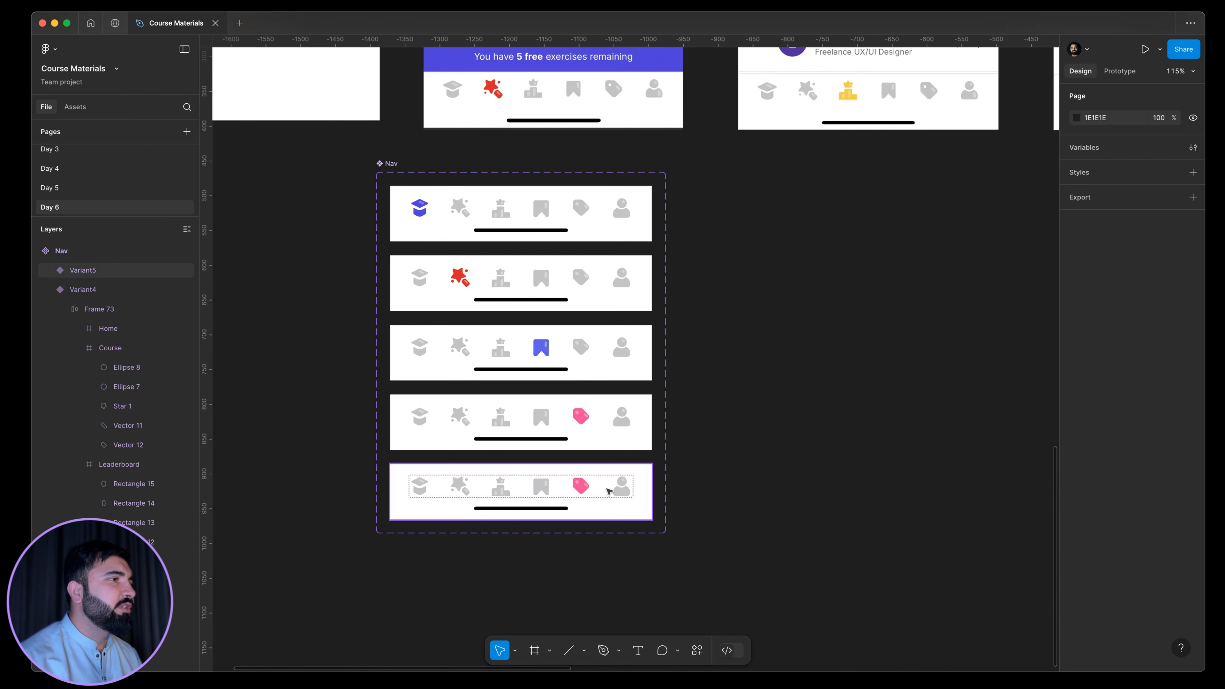
{"action": "left_click", "coordinate": [655, 489]}
{"action": "left_click", "coordinate": [655, 489]}
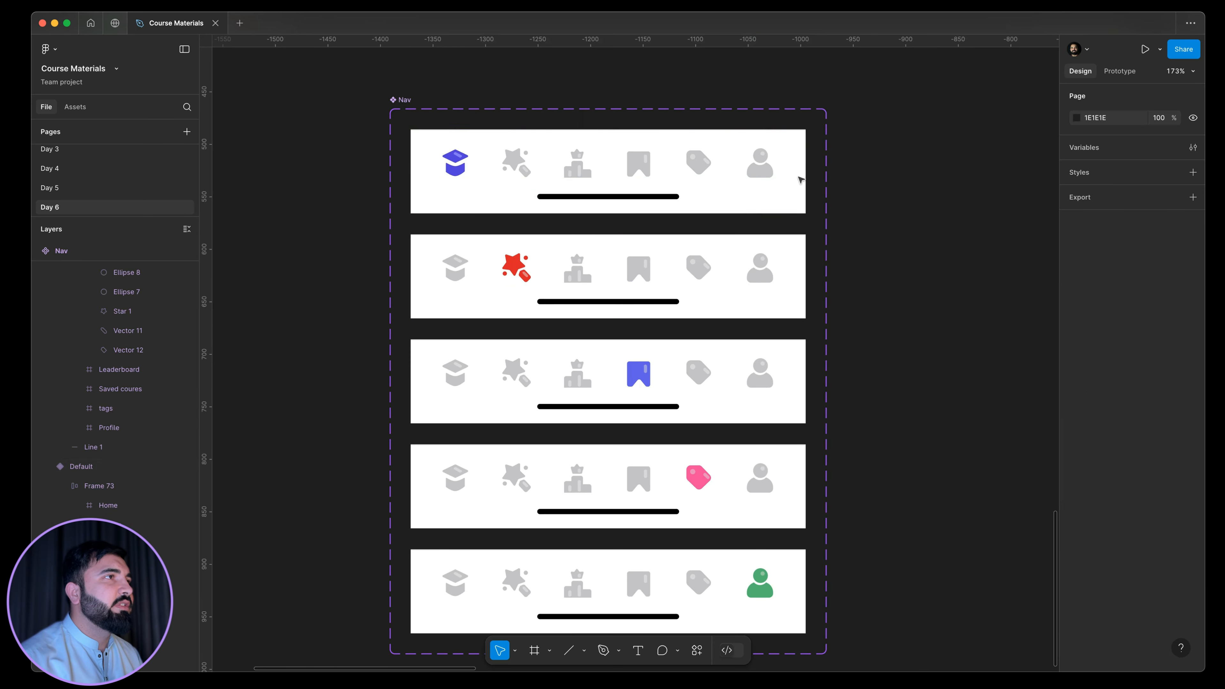
- Set the Property 1 value of the first variant, with the blue graduation cap, to Home
{"action": "left_click", "coordinate": [1144, 137]}
{"action": "type", "text": "Home"}
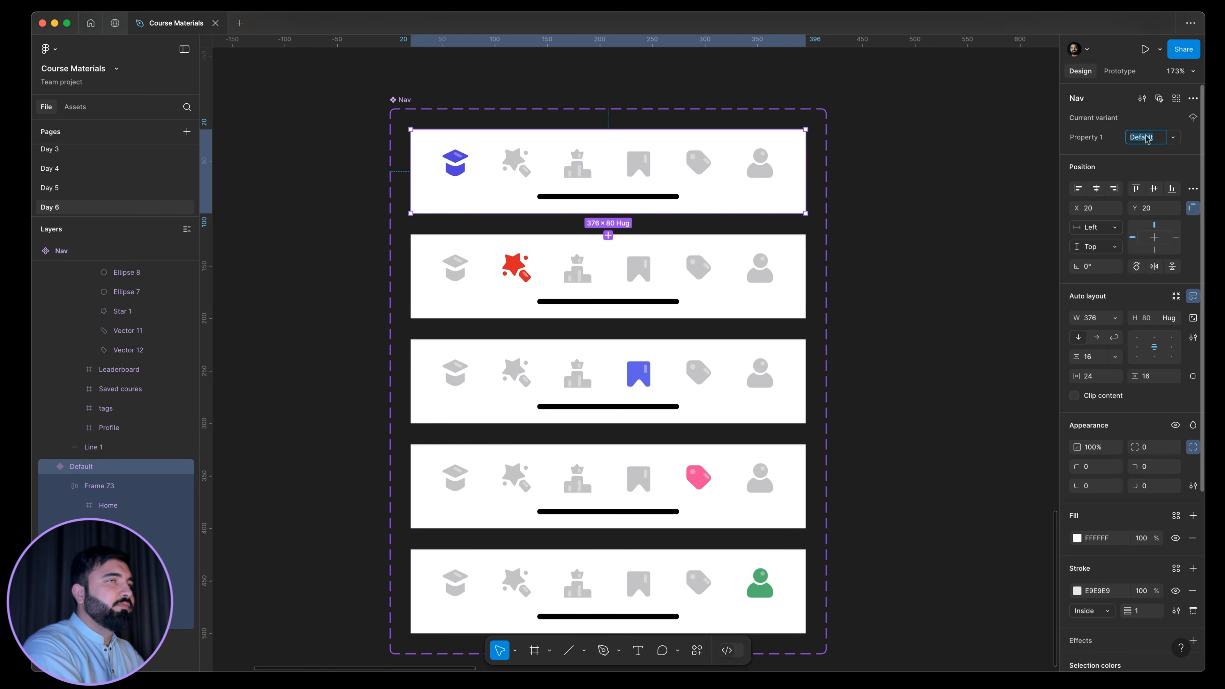
{"action": "key", "text": "Return"}
- Add a sixth variant to the Nav component below the green-profile variant
{"action": "left_click", "coordinate": [560, 382]}
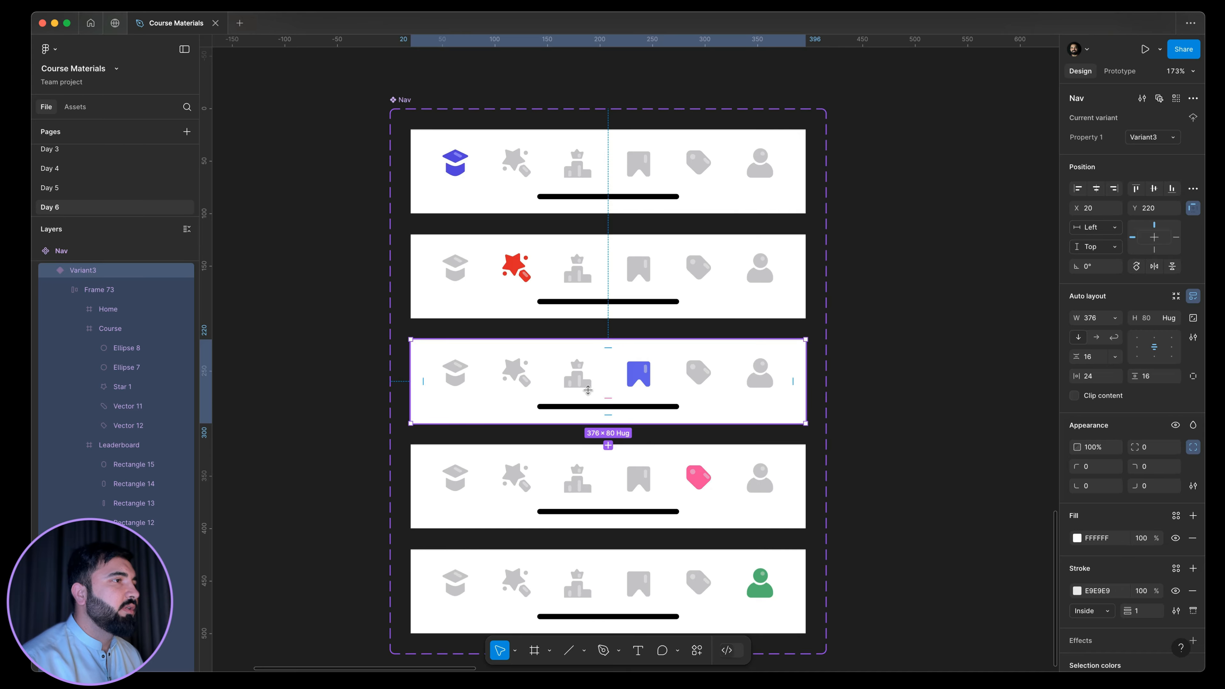
{"action": "scroll", "coordinate": [575, 377], "scroll_direction": "up", "scroll_amount": 2}
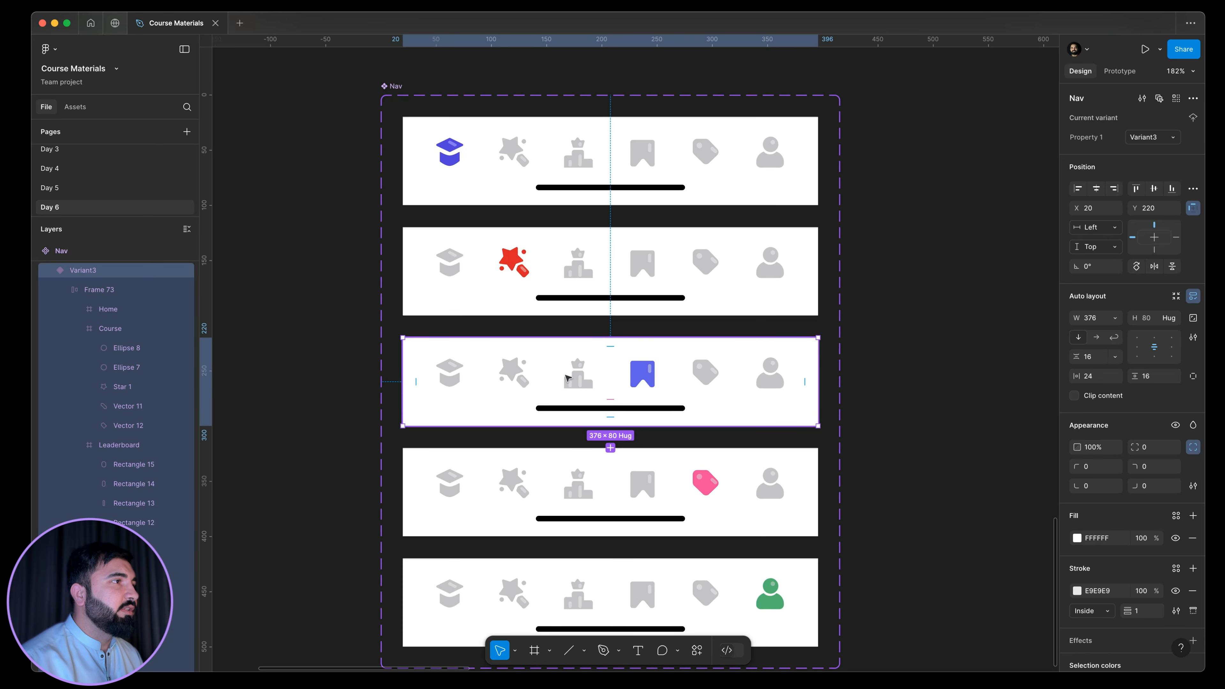
{"action": "scroll", "coordinate": [568, 376], "scroll_direction": "up", "scroll_amount": 3}
{"action": "scroll", "coordinate": [579, 376], "scroll_direction": "down", "scroll_amount": 6}
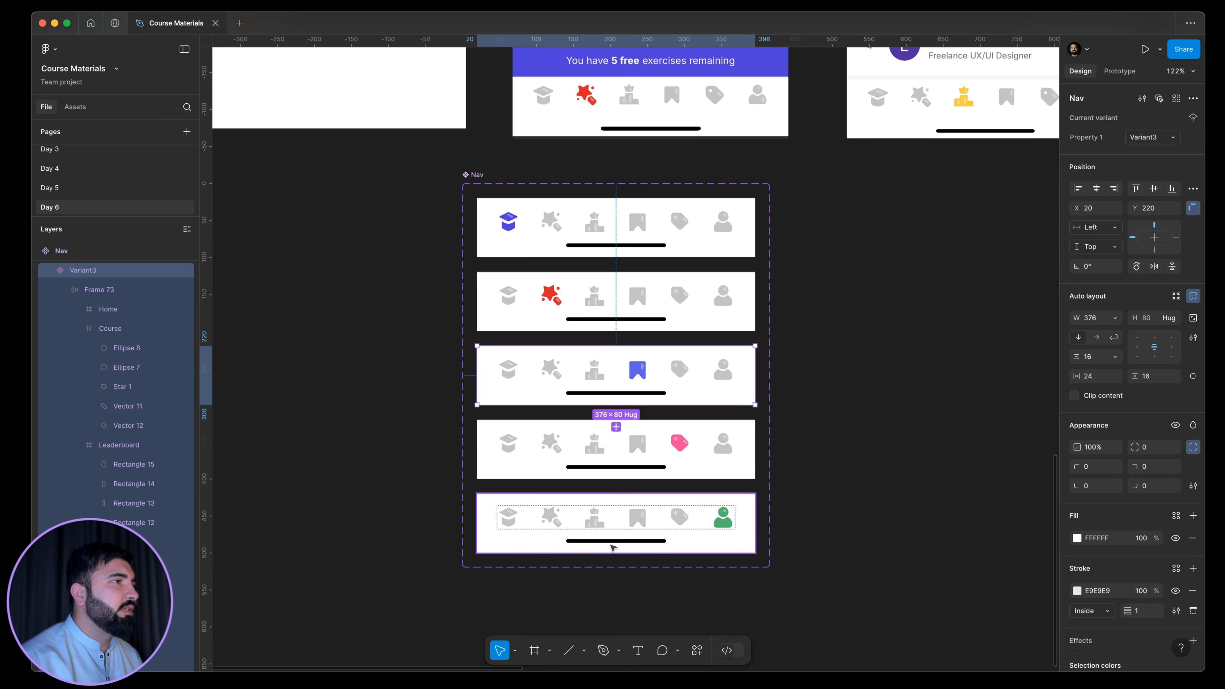
{"action": "left_click", "coordinate": [622, 552]}
{"action": "left_click", "coordinate": [617, 577]}
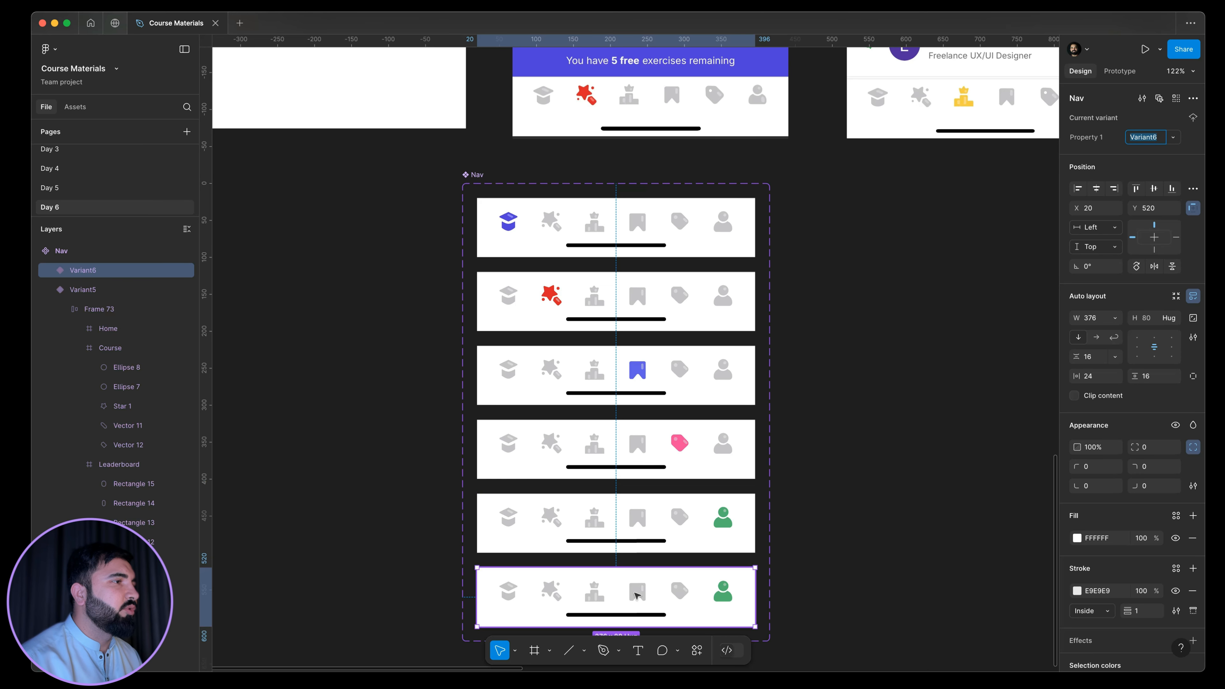
- Recolour the body of the sixth variant's Leaderboard icon F4CD34, sampled from the yellow icon on the Leaderboards screen
{"action": "left_click", "coordinate": [608, 395]}
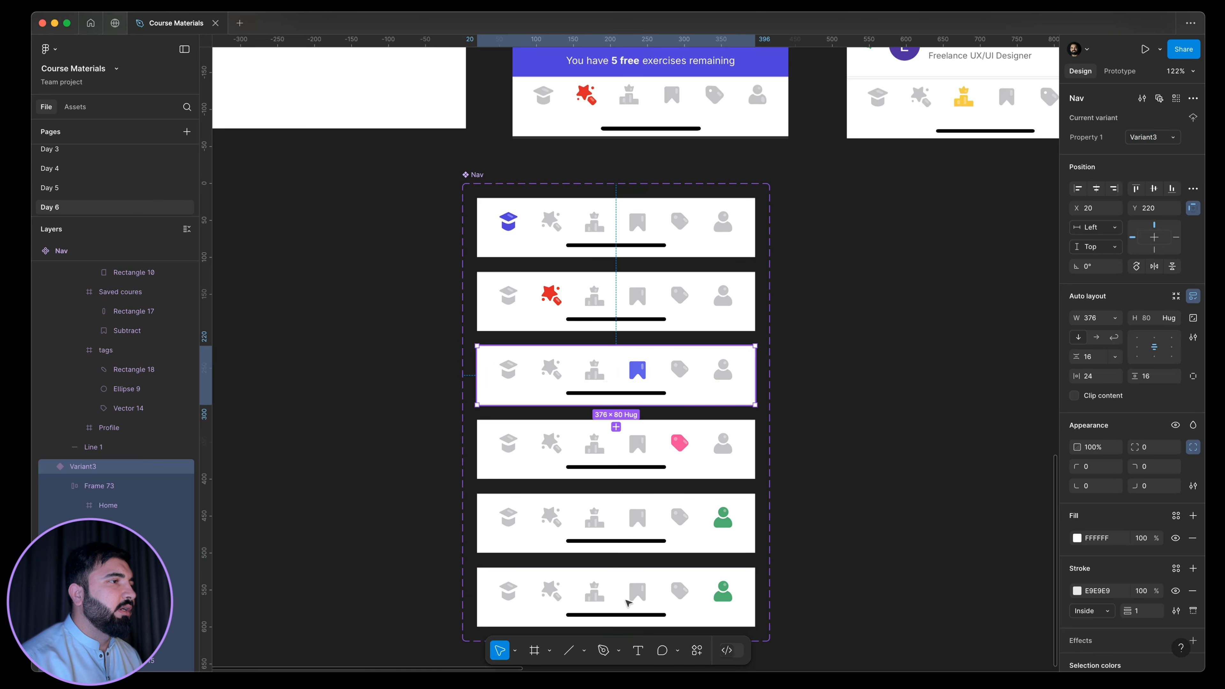
{"action": "double_click", "coordinate": [597, 595]}
{"action": "double_click", "coordinate": [598, 595]}
{"action": "left_click", "coordinate": [1076, 474]}
{"action": "left_click", "coordinate": [1001, 633]}
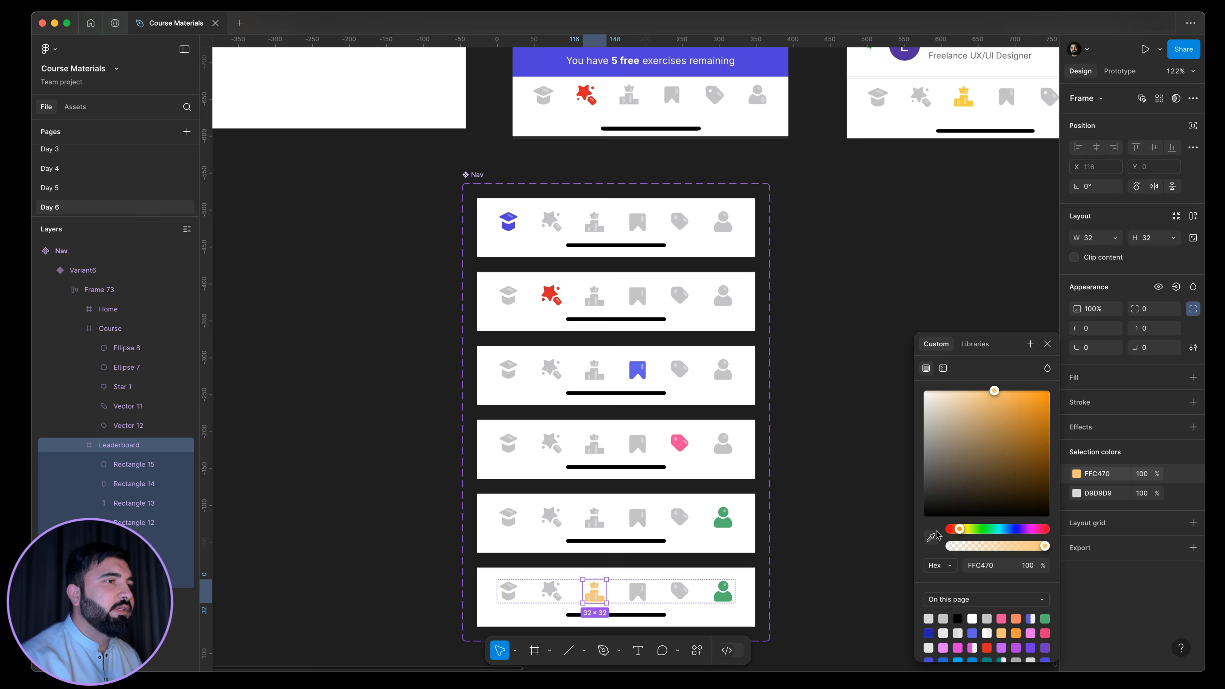
{"action": "left_click", "coordinate": [932, 537]}
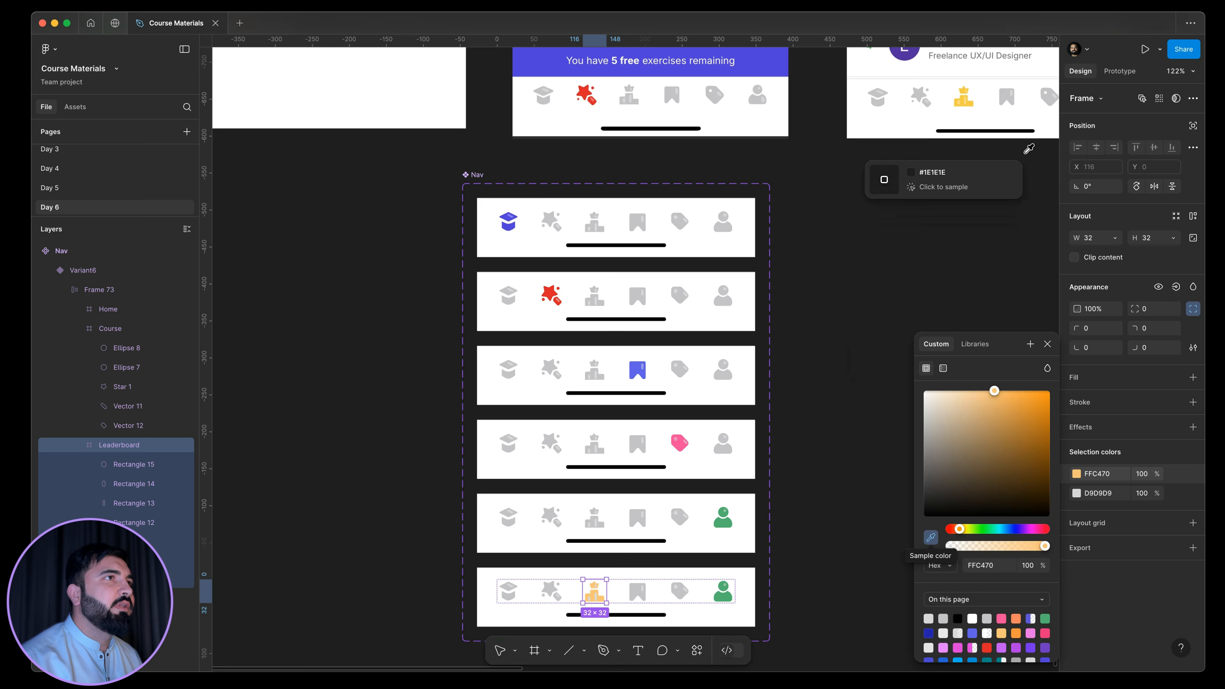
{"action": "left_click", "coordinate": [964, 97]}
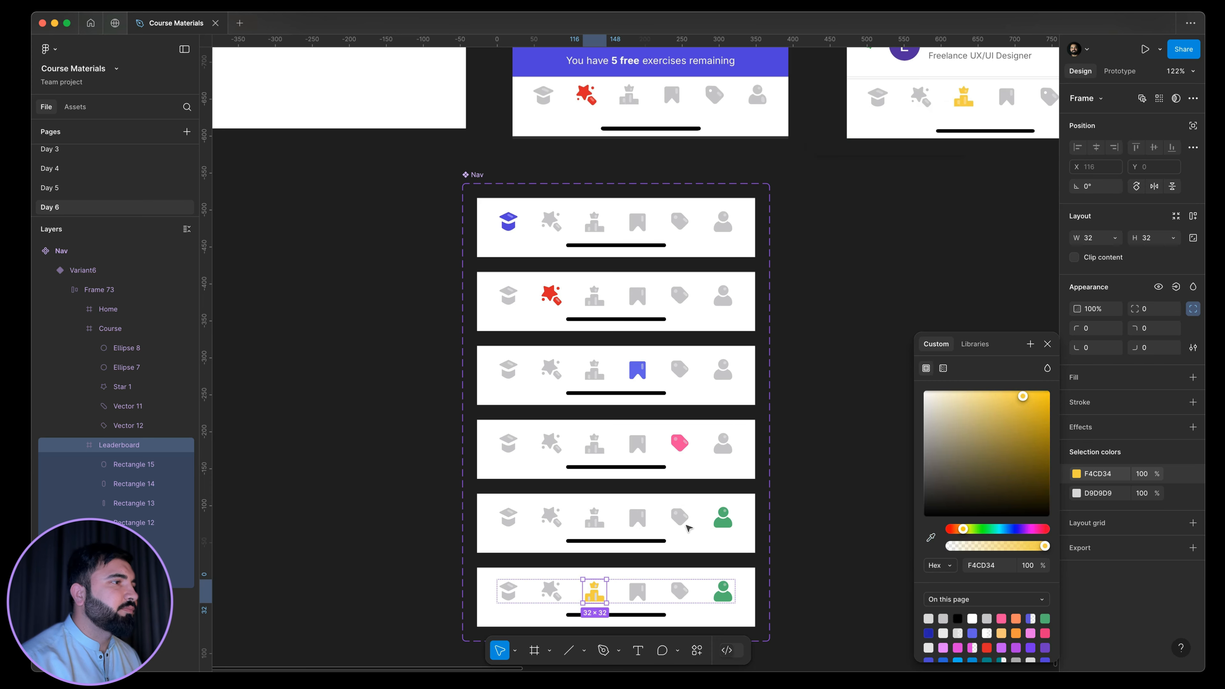
- Set the fill of the three highlight shapes on the sixth variant's Leaderboard icon to FFFFFF
{"action": "scroll", "coordinate": [623, 575], "scroll_direction": "up", "scroll_amount": 10}
{"action": "scroll", "coordinate": [521, 536], "scroll_direction": "down", "scroll_amount": 4}
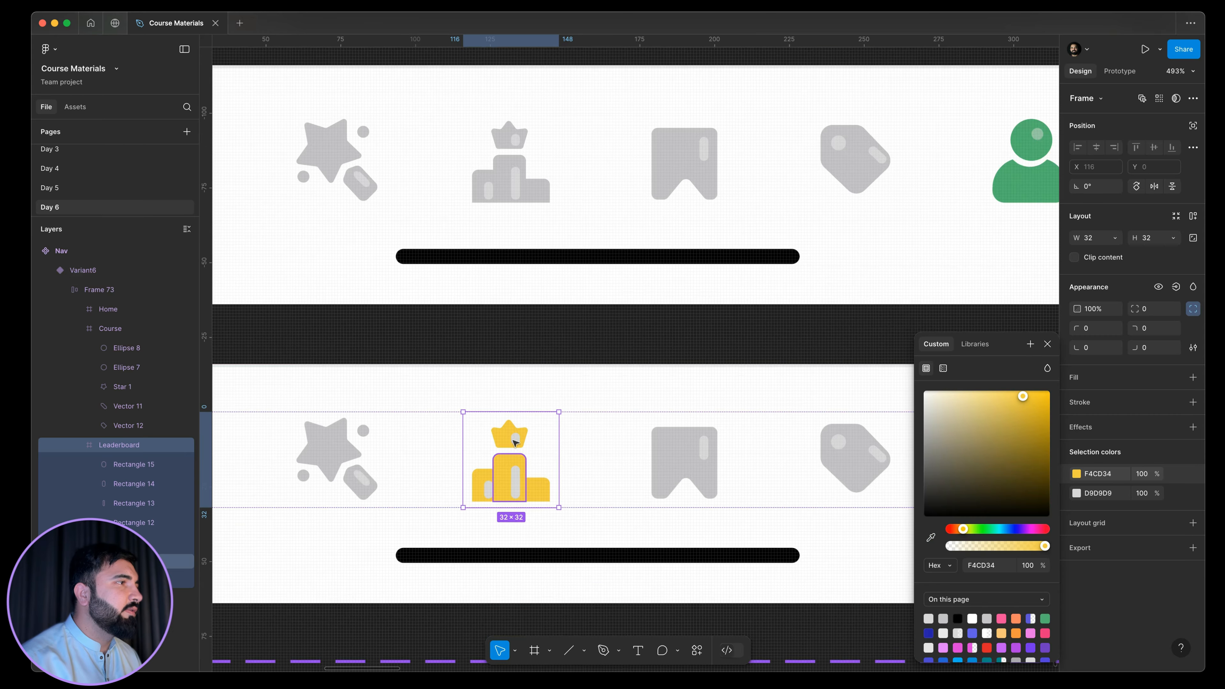
{"action": "left_click", "coordinate": [515, 440], "text": "super"}
{"action": "left_click", "coordinate": [488, 489]}
{"action": "left_click", "coordinate": [516, 482], "text": "shift"}
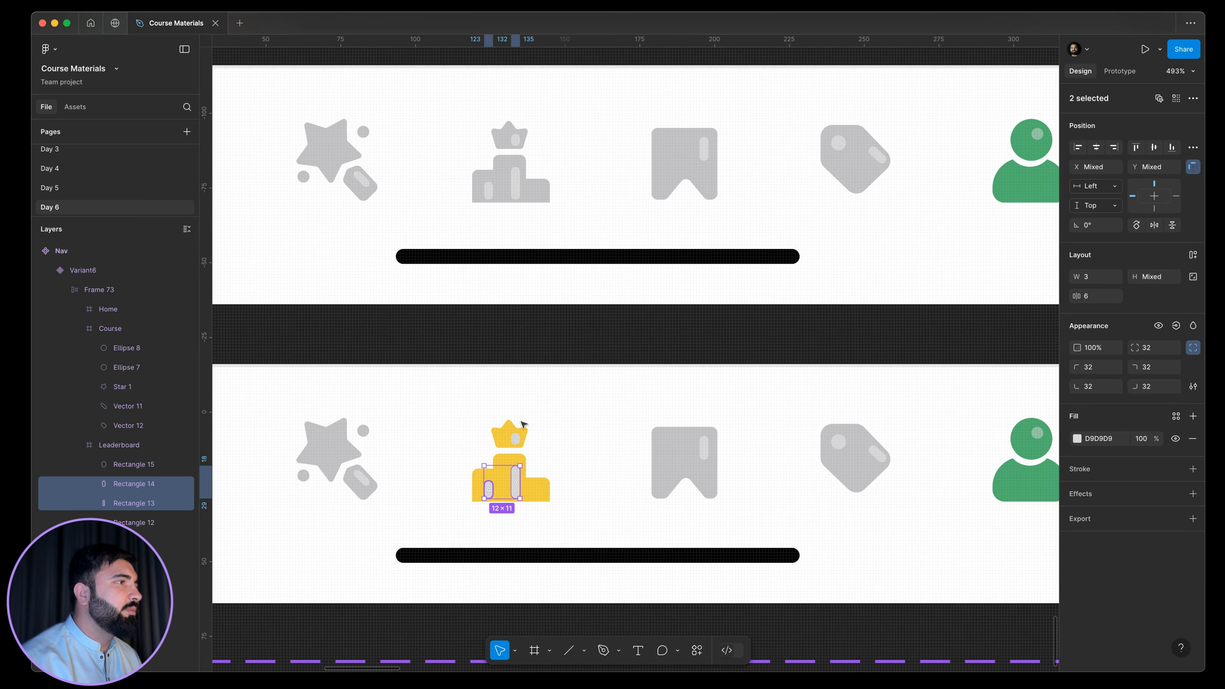
{"action": "left_click", "coordinate": [516, 439], "text": "shift"}
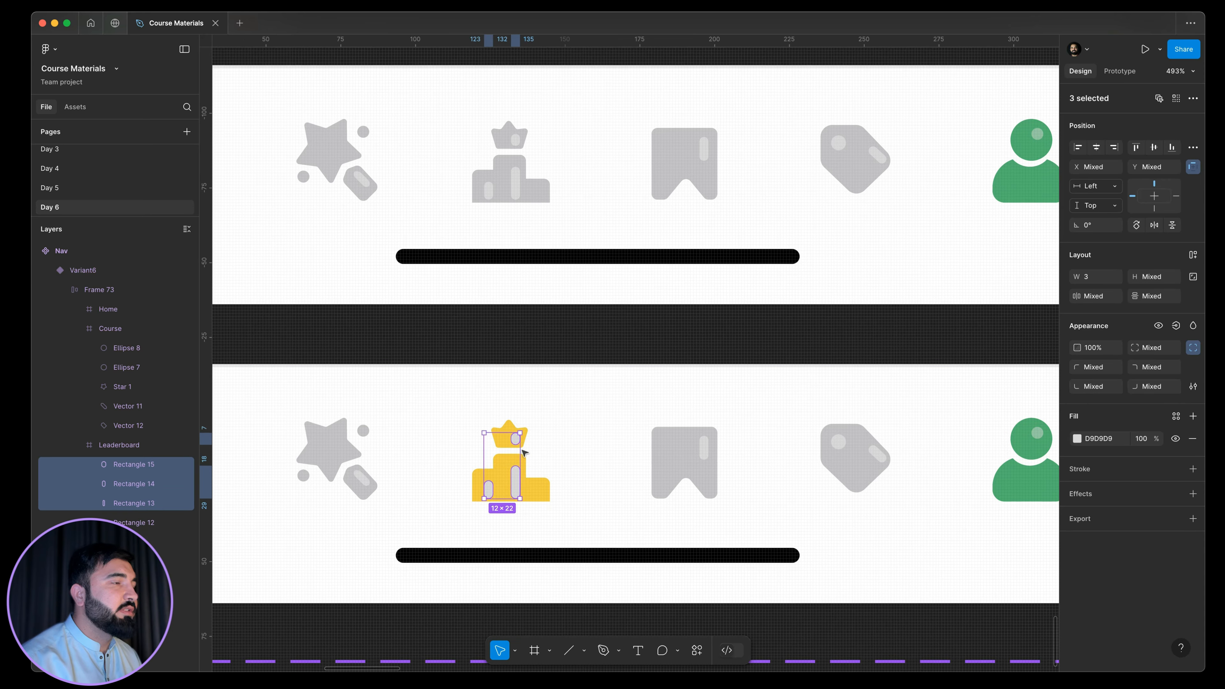
{"action": "left_click", "coordinate": [1077, 438]}
{"action": "type", "text": "ffffff"}
{"action": "key", "text": "Return"}
{"action": "key", "text": "Escape"}
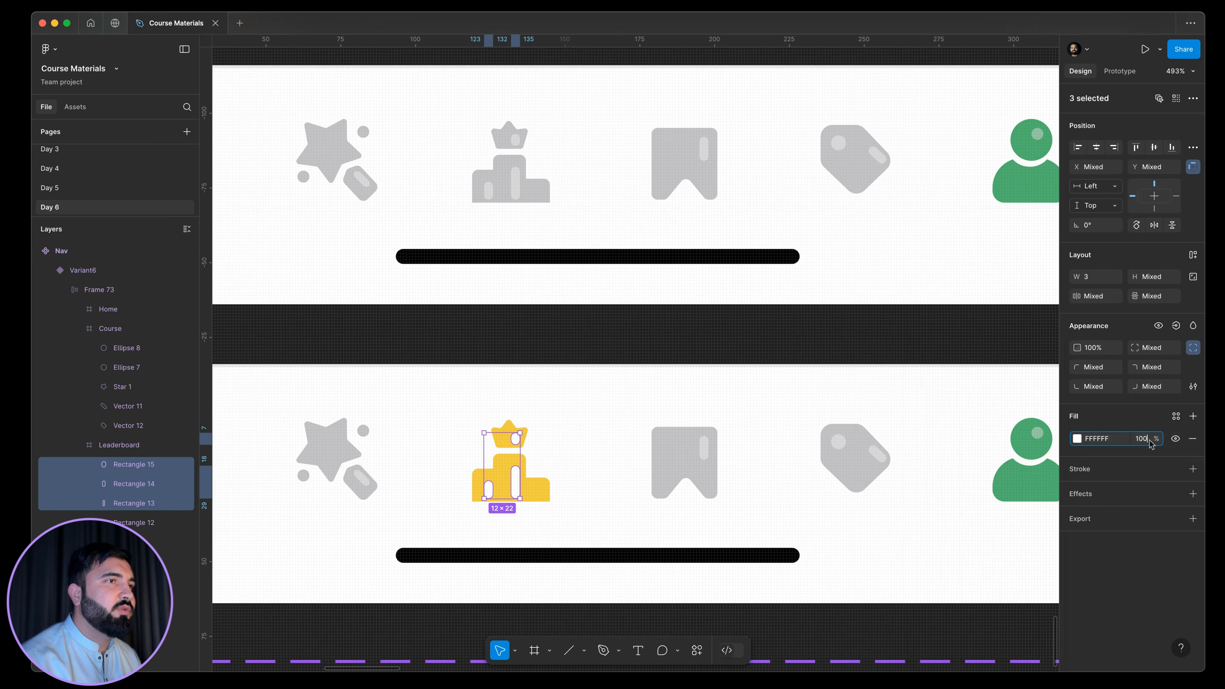
- Set the fill opacity of the three white highlight shapes on the sixth variant's Leaderboard icon to 50%
{"action": "left_click", "coordinate": [1141, 439]}
{"action": "type", "text": "50"}
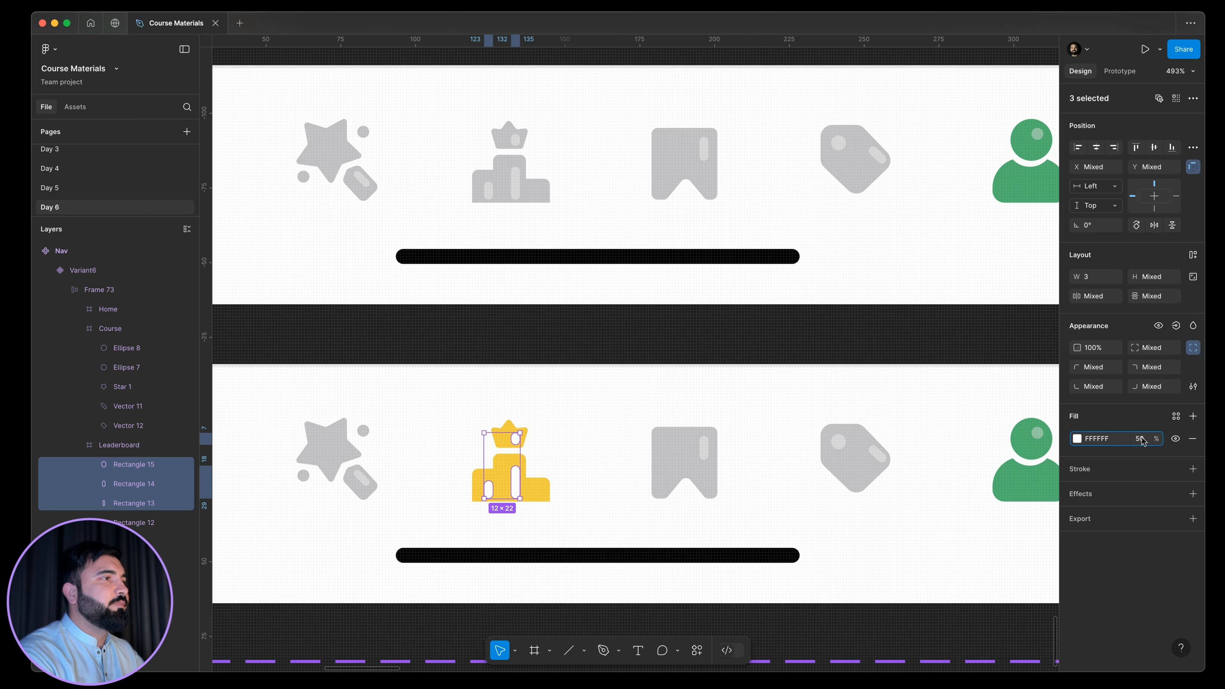
{"action": "key", "text": "Return"}
- Recolour the green body of the sixth variant's Profile icon C4C3C6, sampled from the grey tag icon beside it
{"action": "scroll", "coordinate": [503, 354], "scroll_direction": "down", "scroll_amount": 5}
{"action": "left_click", "coordinate": [749, 405]}
{"action": "left_click", "coordinate": [1076, 474]}
{"action": "left_click", "coordinate": [931, 538]}
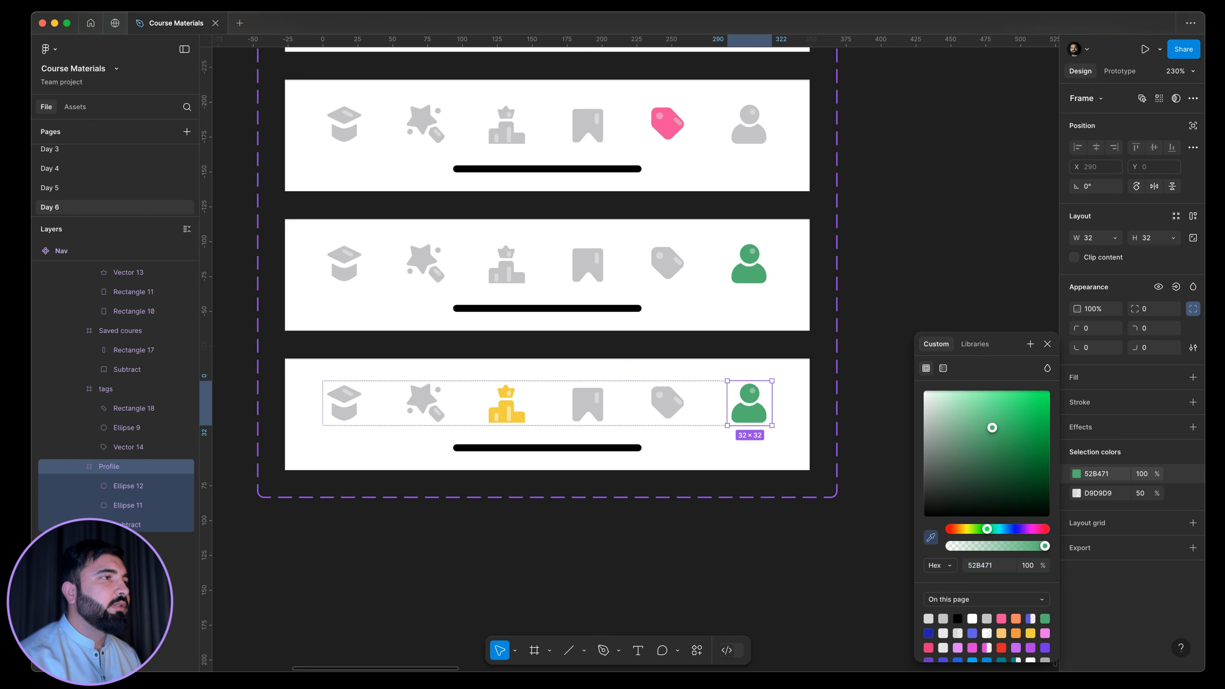
{"action": "left_click", "coordinate": [680, 405]}
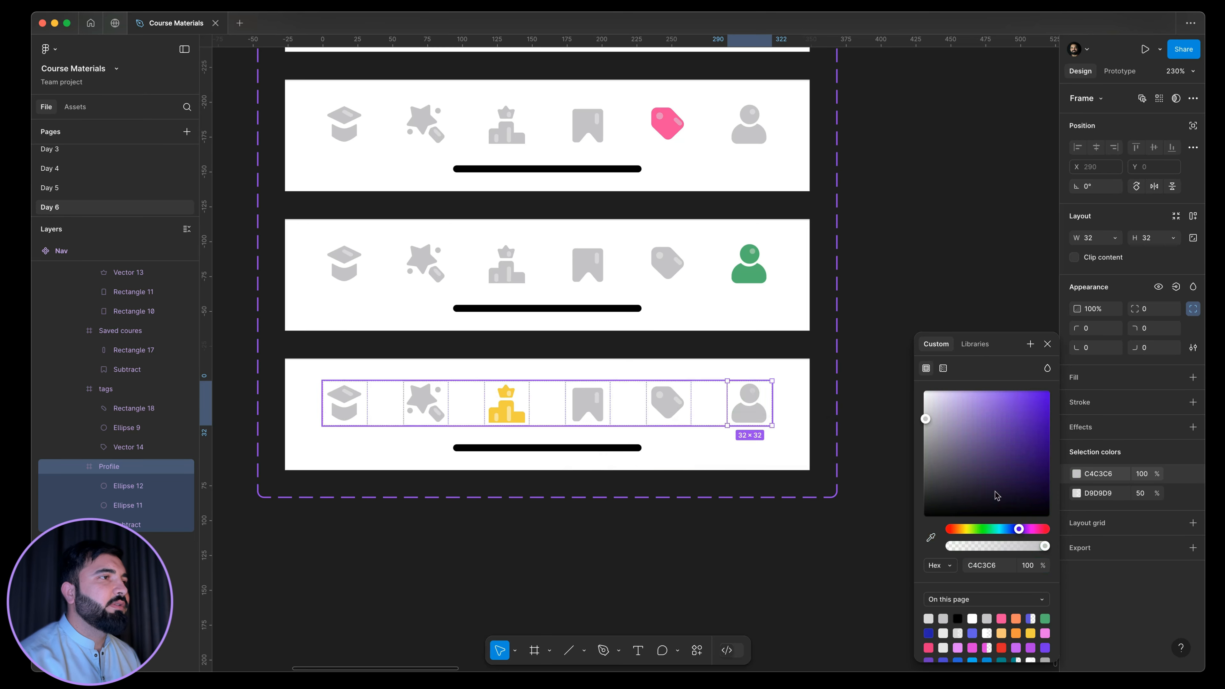
{"action": "key", "text": "Escape"}
- Recolour the highlight on the sixth variant's Profile icon with the colour sampled from the neighbouring tag icon
{"action": "left_click", "coordinate": [1076, 493]}
{"action": "left_click", "coordinate": [931, 538]}
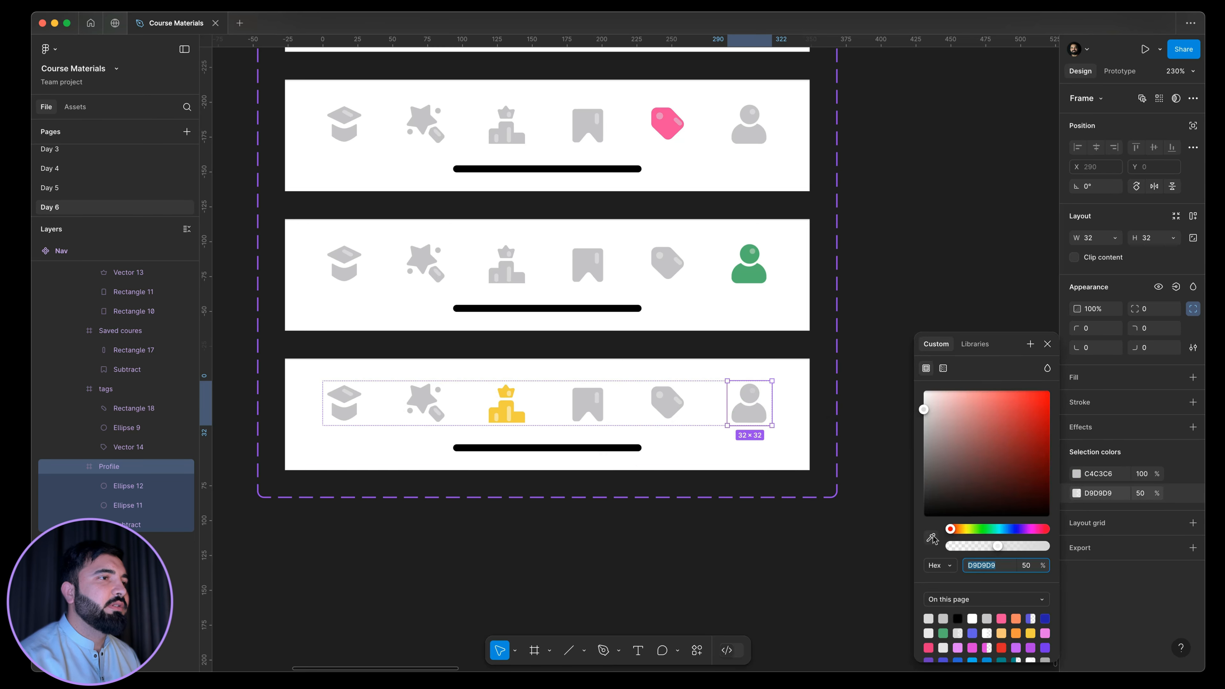
{"action": "left_click", "coordinate": [678, 399]}
{"action": "key", "text": "Escape"}
{"action": "key", "text": "Escape"}
- Move the yellow-leaderboard variant up to third place in the Nav component, directly above the blue-bookmark variant
{"action": "scroll", "coordinate": [719, 385], "scroll_direction": "down", "scroll_amount": 6}
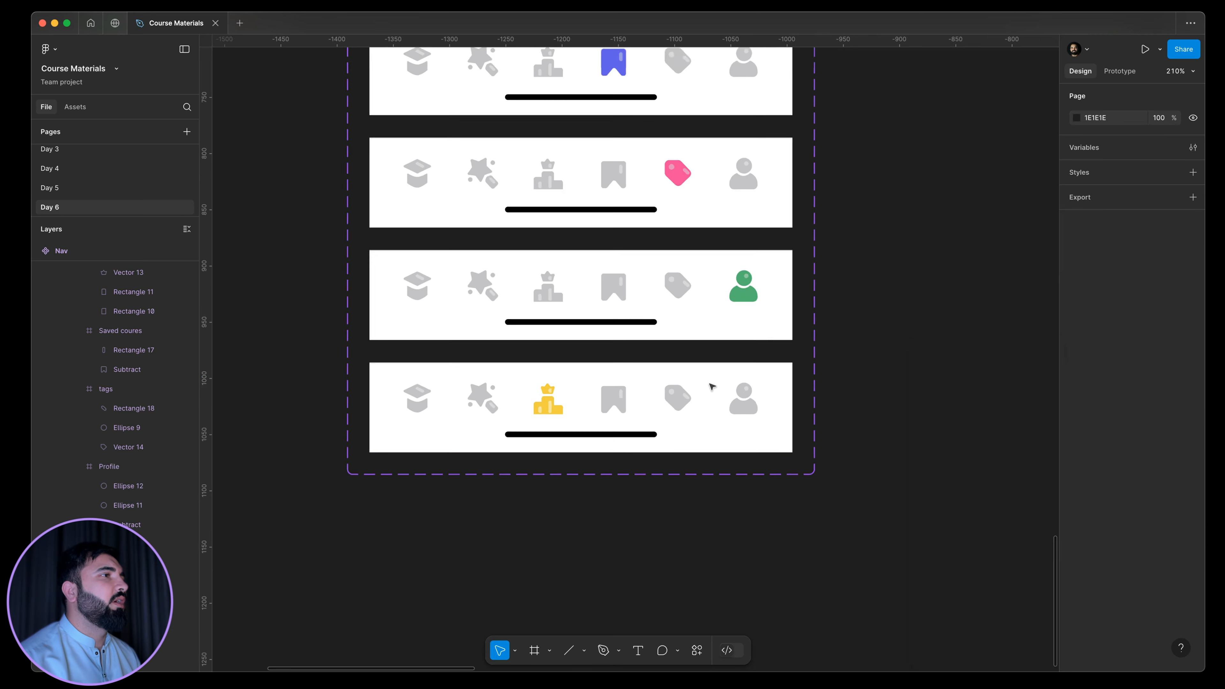
{"action": "left_click", "coordinate": [711, 385]}
{"action": "left_click", "coordinate": [697, 335], "text": "shift"}
{"action": "left_click", "coordinate": [690, 264], "text": "shift"}
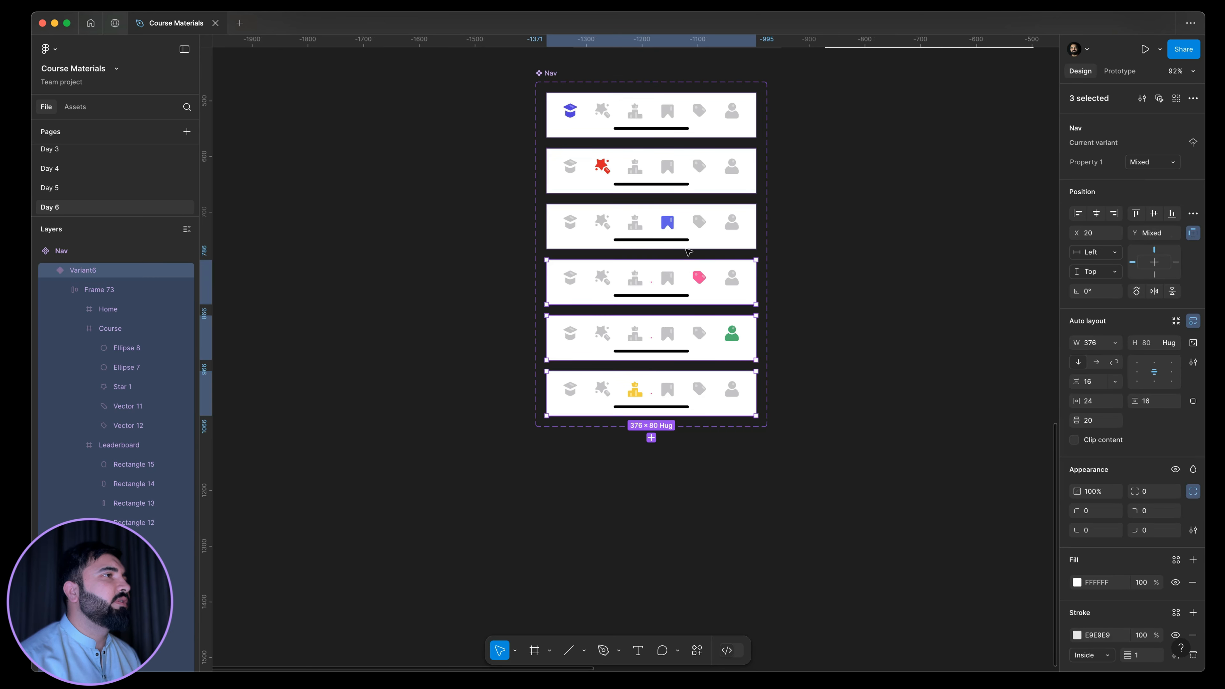
{"action": "left_click", "coordinate": [686, 243], "text": "shift"}
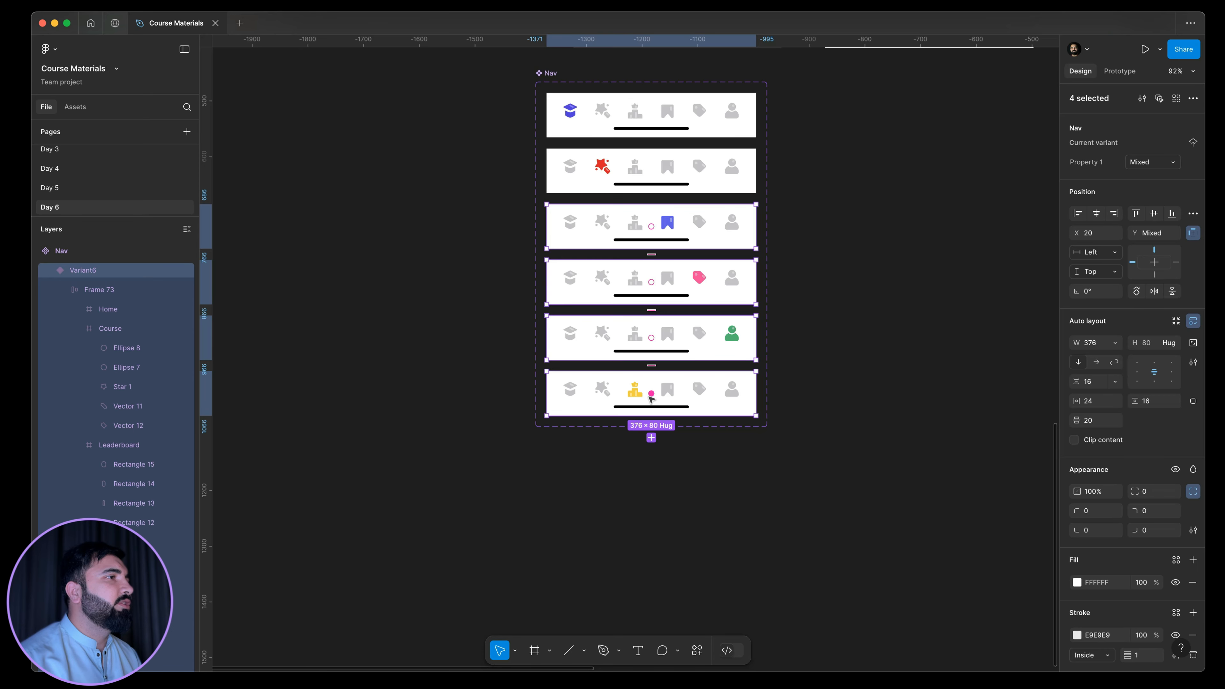
{"action": "left_click_drag", "start_coordinate": [651, 397], "coordinate": [651, 224]}
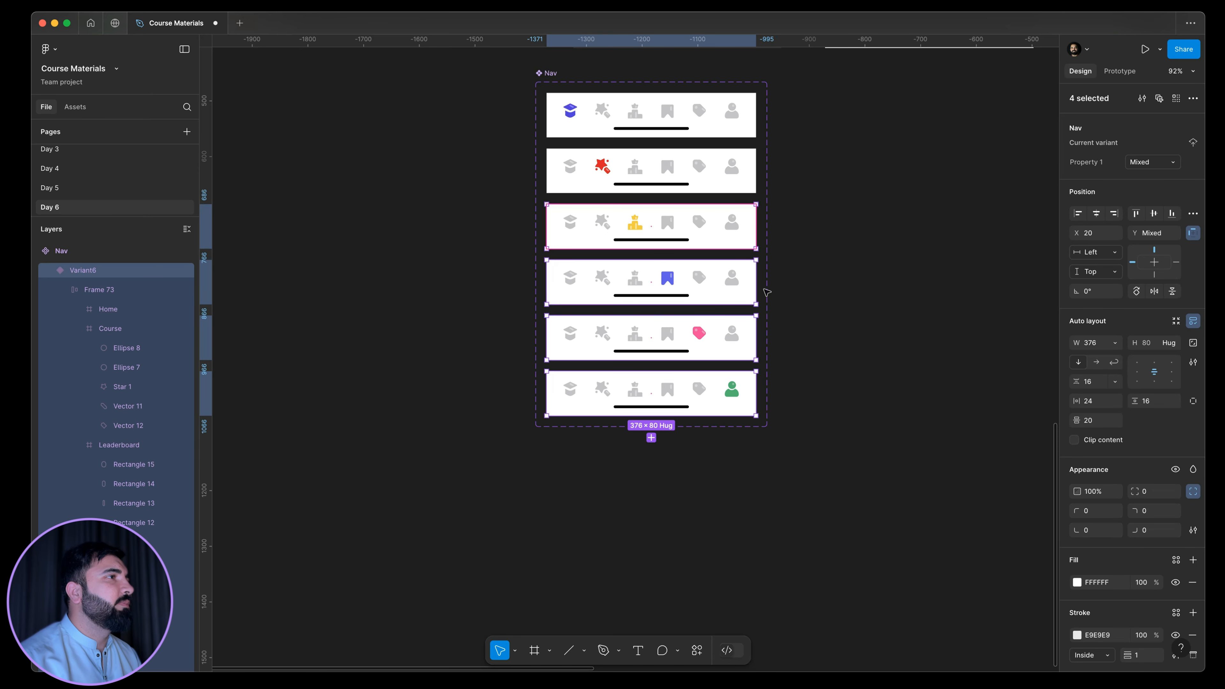
- Set the Property 1 value of the third variant, with the yellow leaderboard icon, to leaderboard
{"action": "left_click", "coordinate": [743, 227]}
{"action": "left_click", "coordinate": [1144, 137]}
{"action": "type", "text": "leaderboar"}
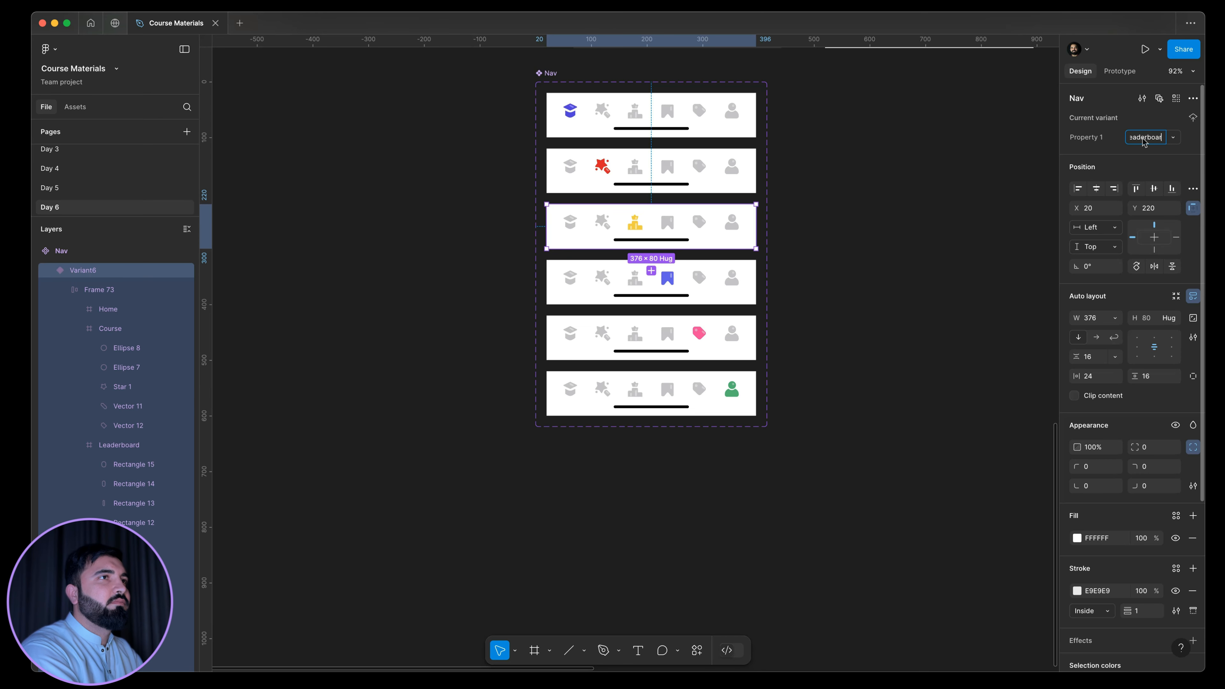
{"action": "type", "text": "d"}
{"action": "key", "text": "Return"}
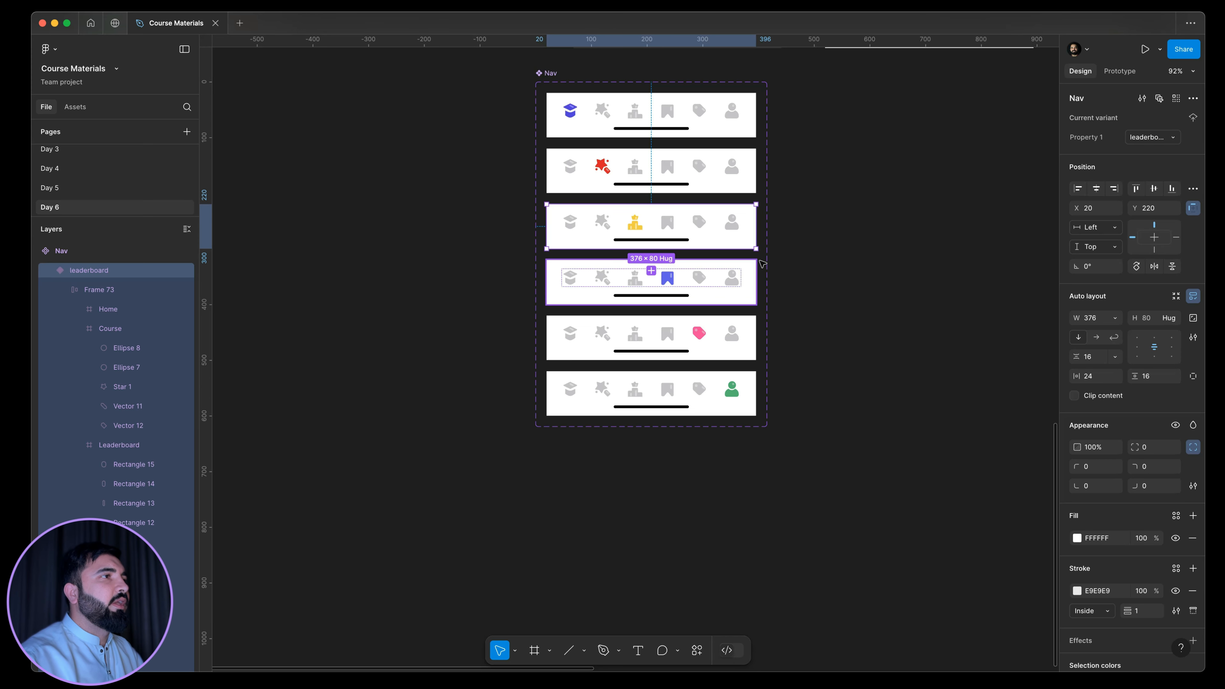
- Open the Property 1 value of the fourth variant, with the blue bookmark, for editing
{"action": "left_click", "coordinate": [745, 282]}
{"action": "left_click", "coordinate": [1152, 139]}
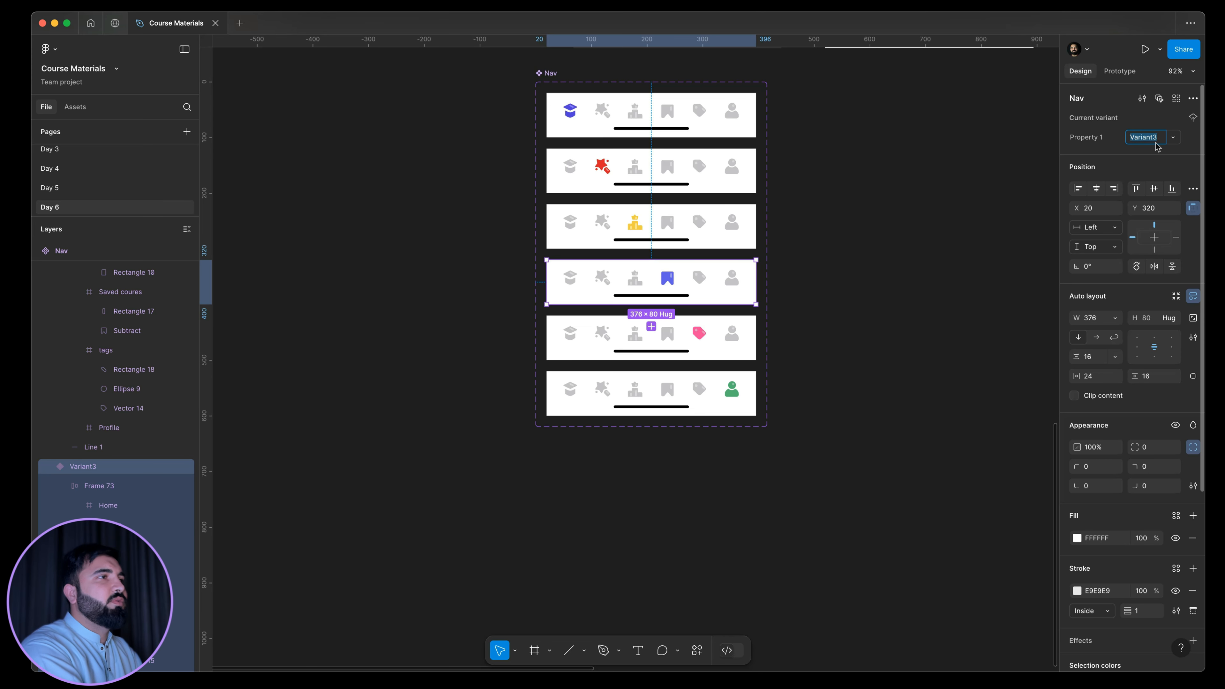